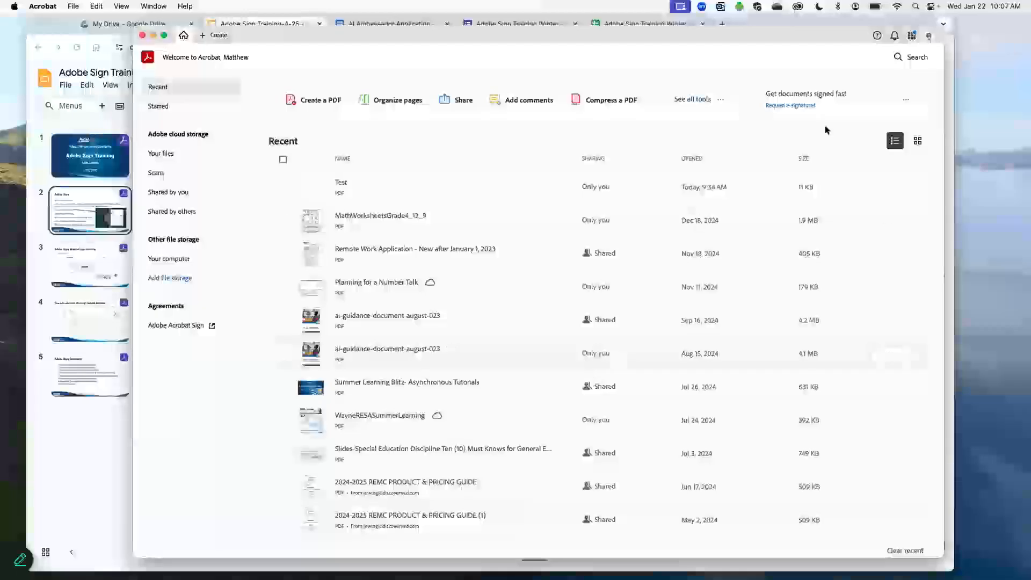
View the signed-in account's options and browse the full tool list down to the E-Sign group
left_click(928, 36)
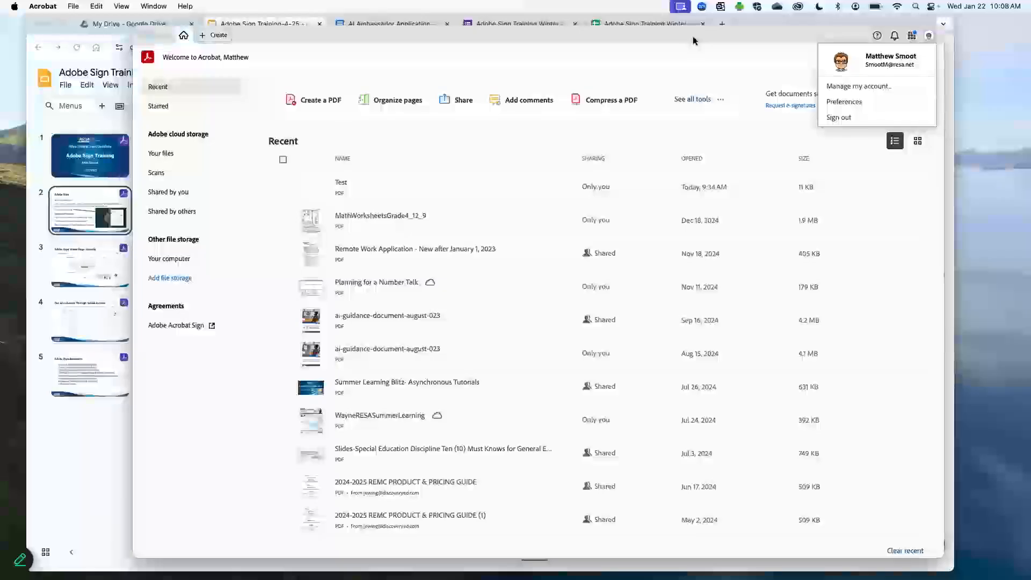
left_click(483, 38)
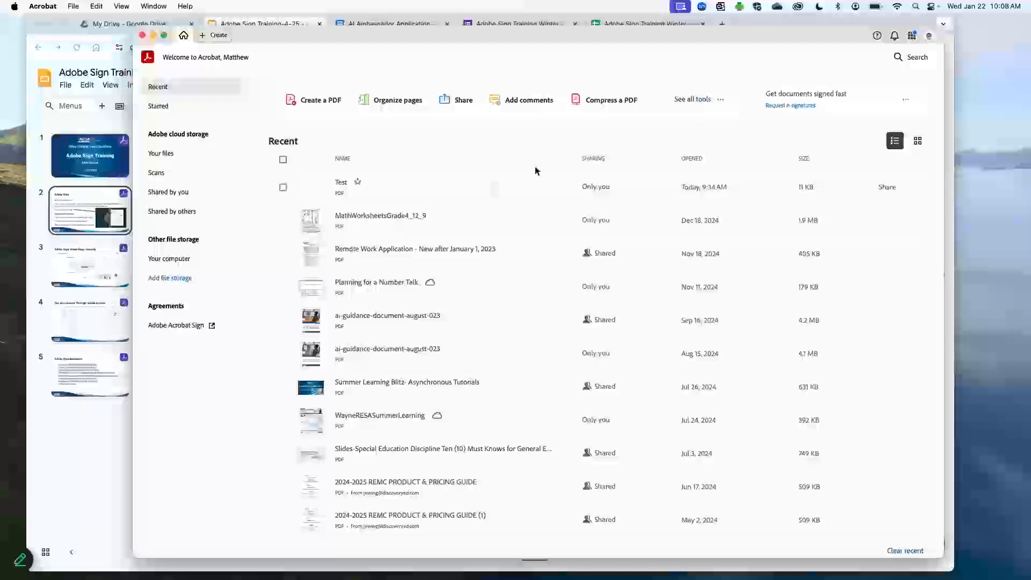
left_click(691, 100)
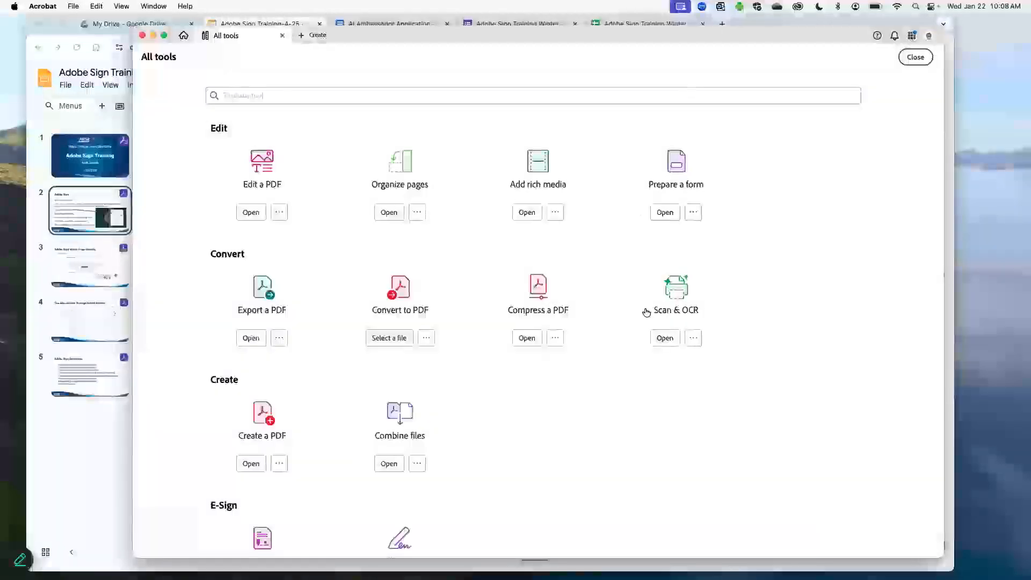
scroll(646, 312, "down", 5)
scroll(646, 312, "down", 1)
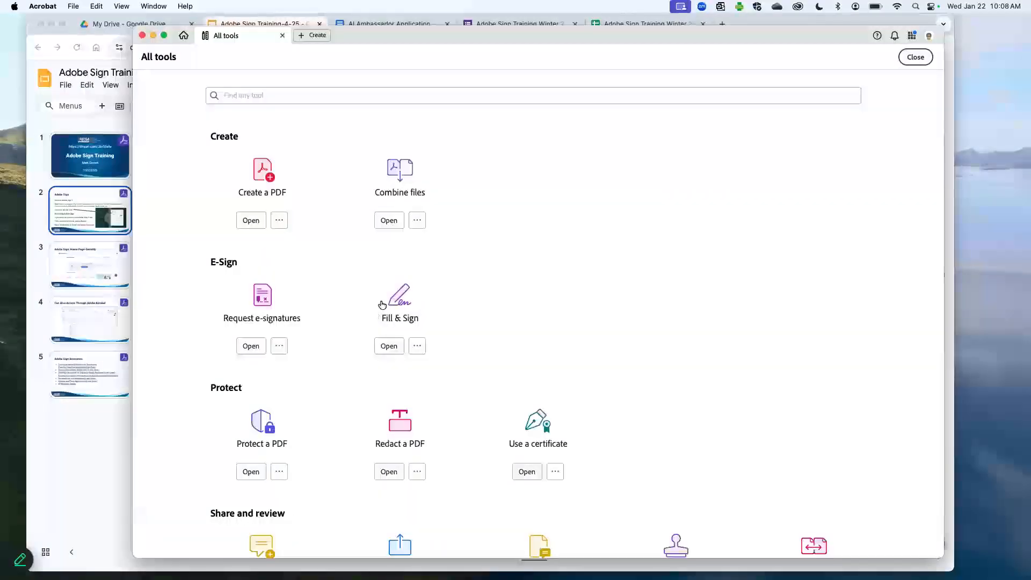
left_click(915, 57)
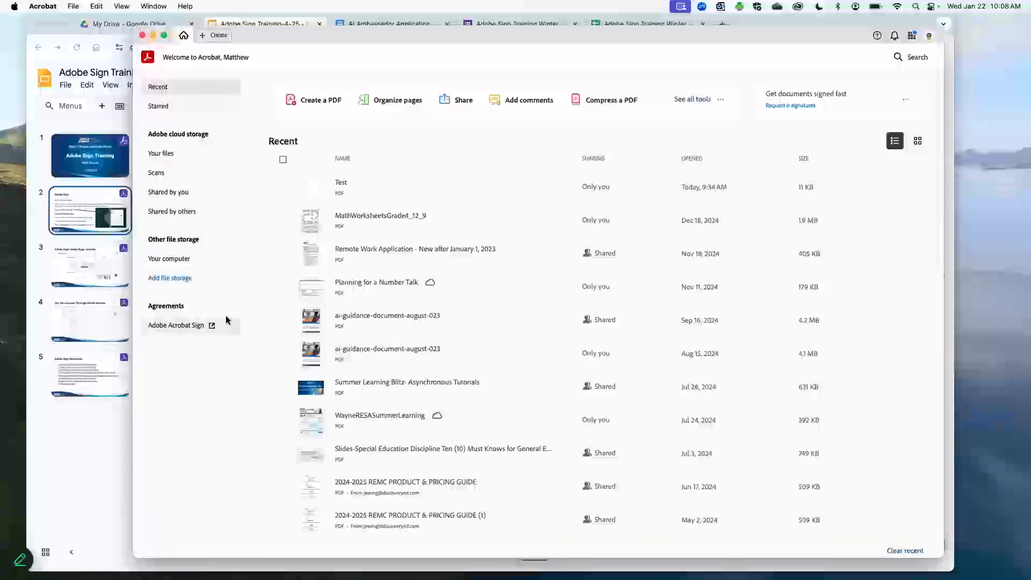
Open Adobe Acrobat Sign in the browser from the Agreements section and go to its home page
left_click(182, 329)
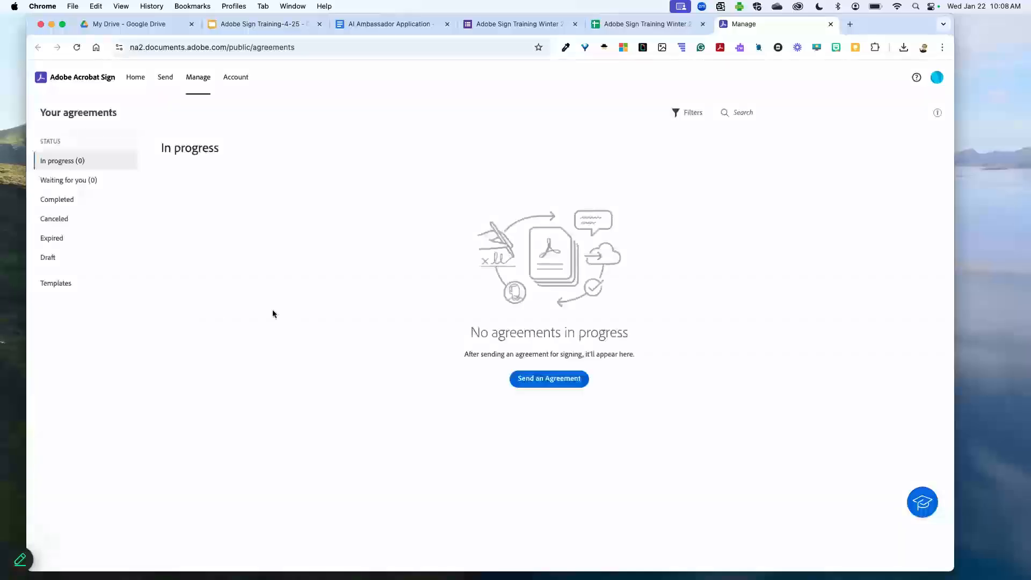
left_click(136, 77)
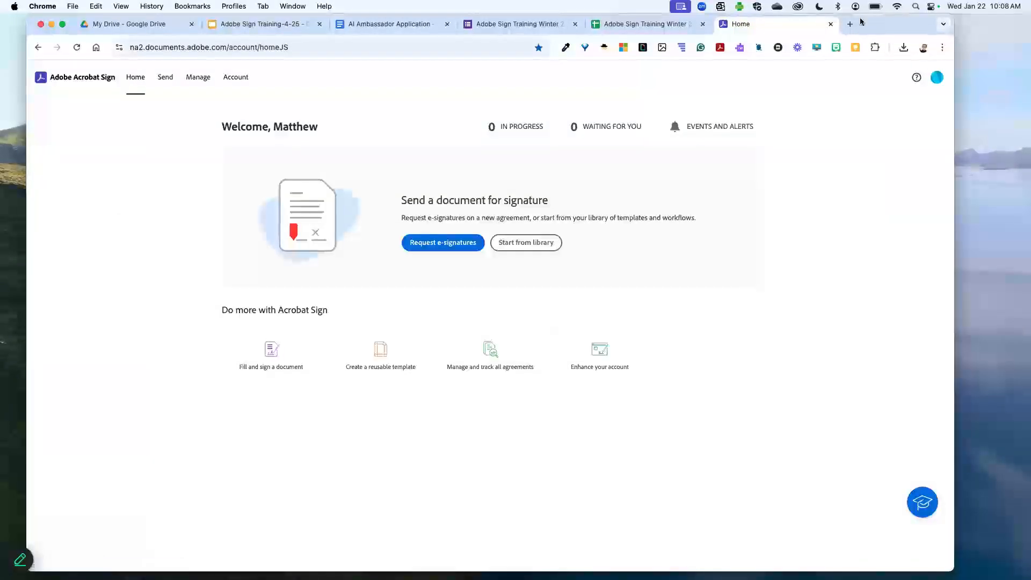
Show the Accessing Adobe Sign link in the Adobe Sign Training-4-25 presentation, and return to the Adobe Acrobat Sign home page
left_click(263, 25)
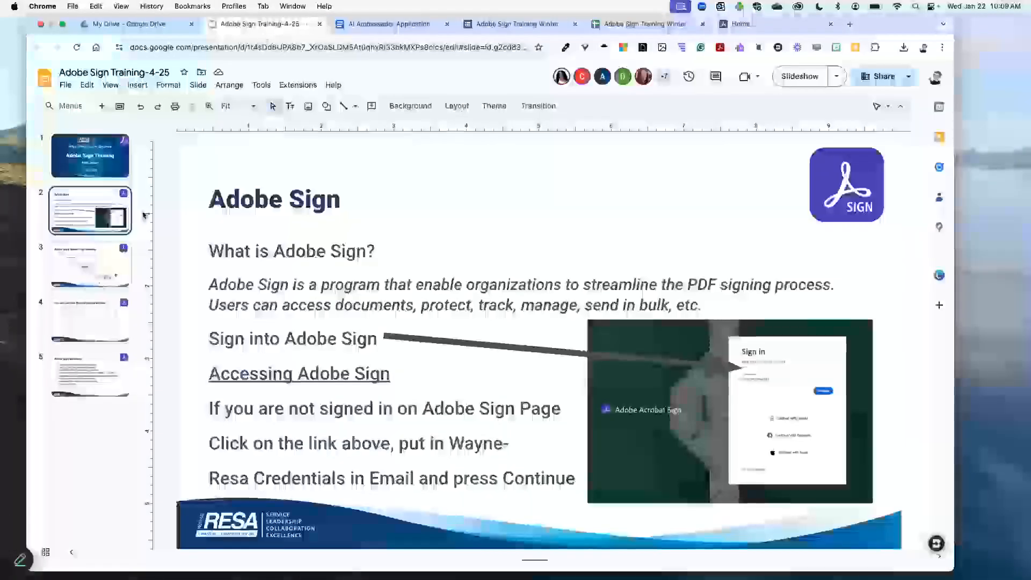
left_click(322, 374)
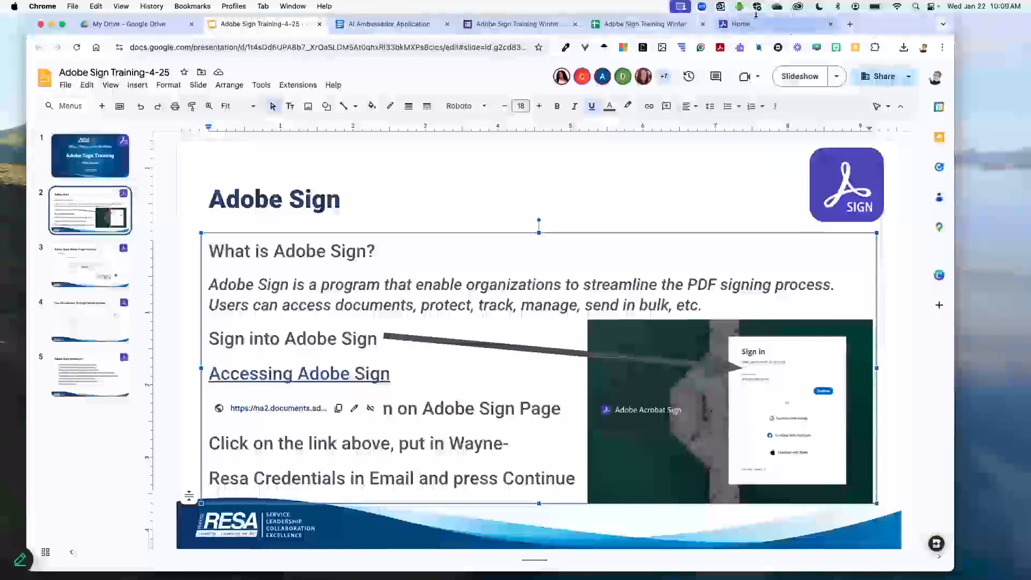
left_click(752, 23)
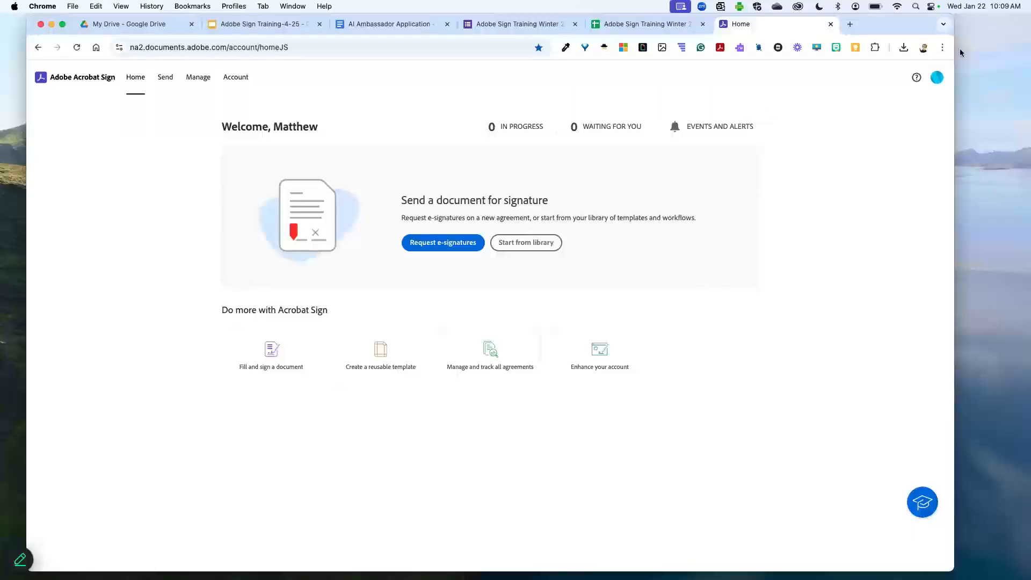
Open the account's profile settings and display the My Signature page
left_click(933, 80)
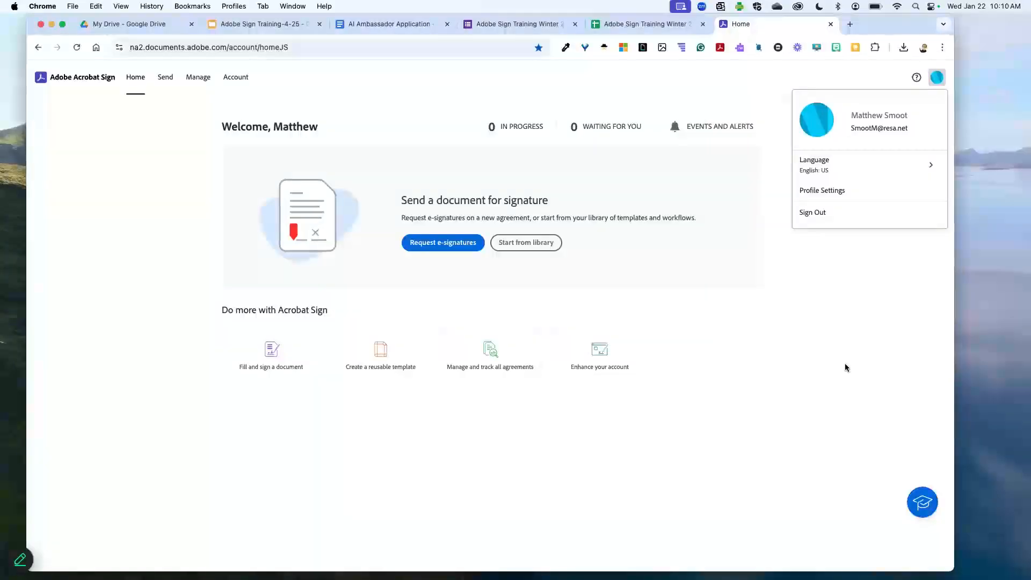
left_click(847, 352)
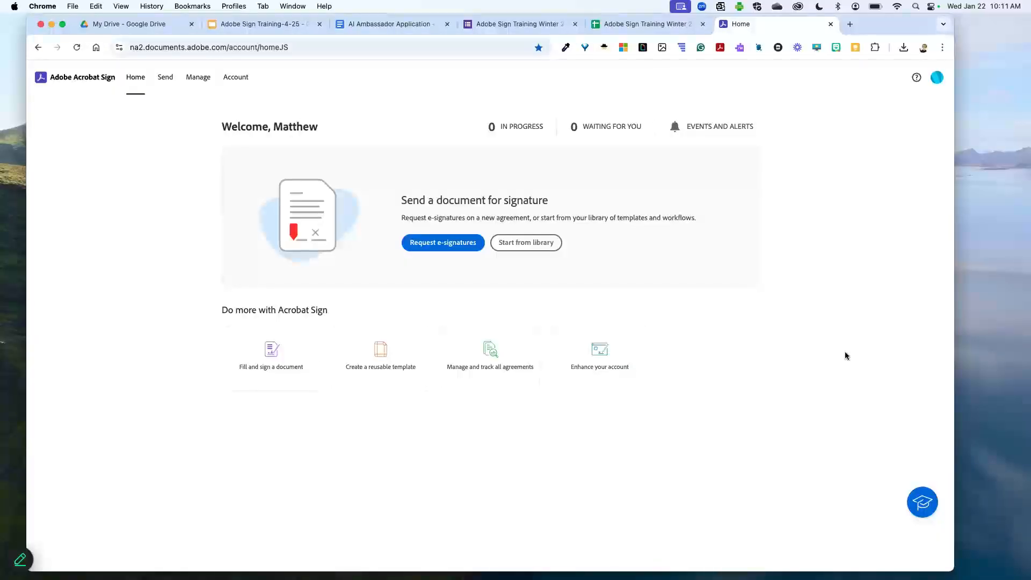
left_click(934, 79)
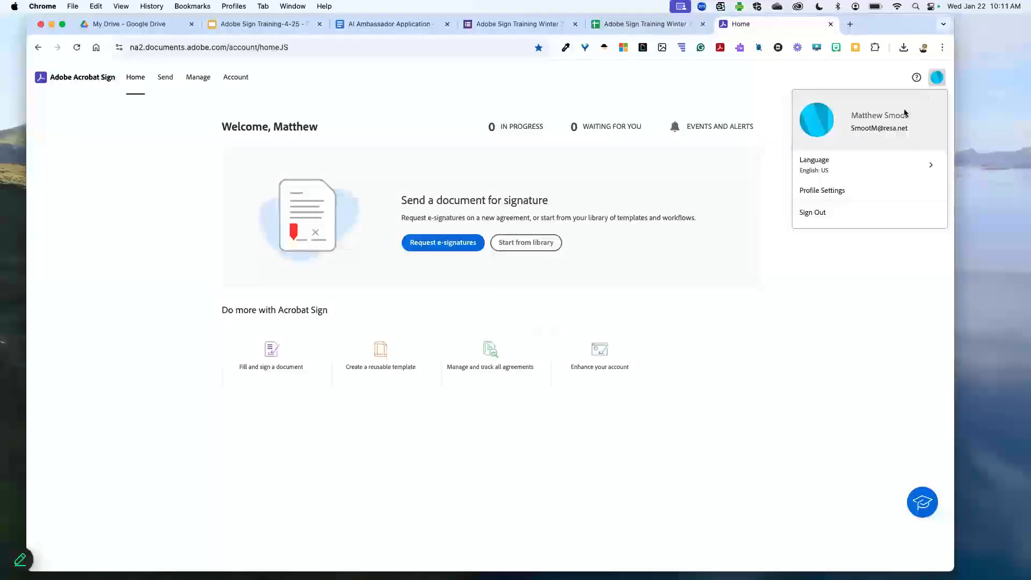
left_click(840, 197)
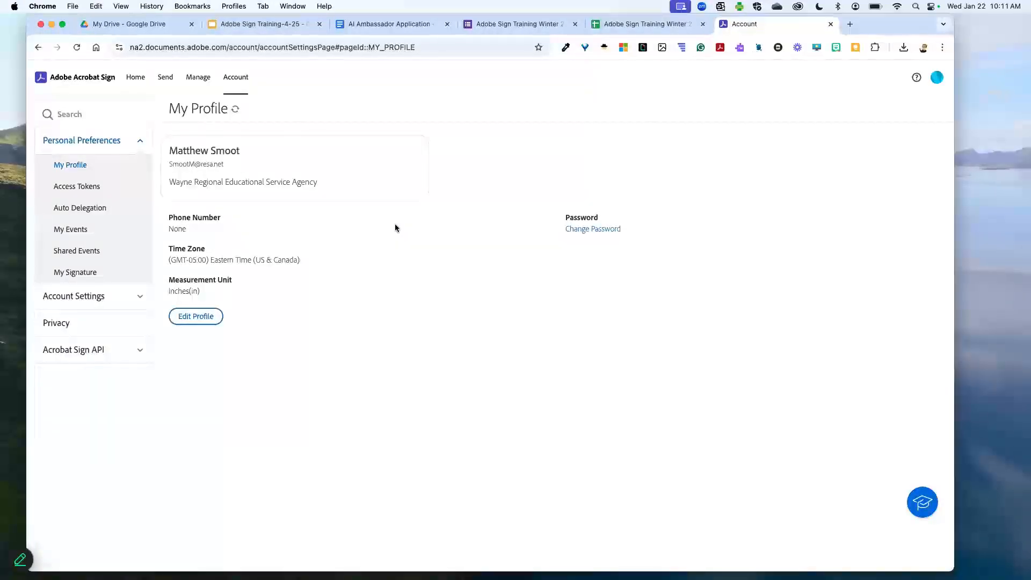
left_click(71, 274)
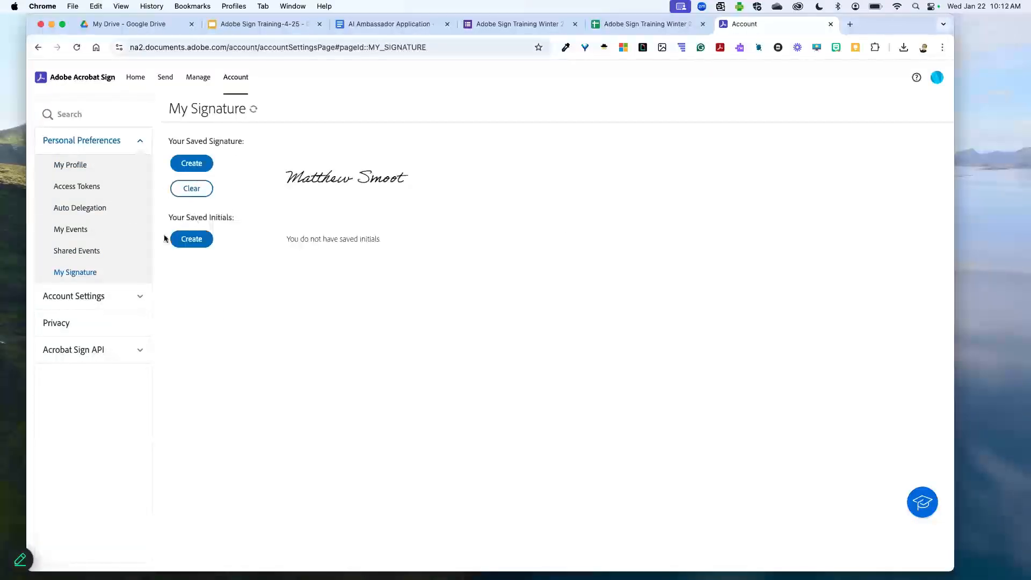
Examine the creation options for the saved signature, including Mobile, and for the saved initials without applying any
left_click(179, 166)
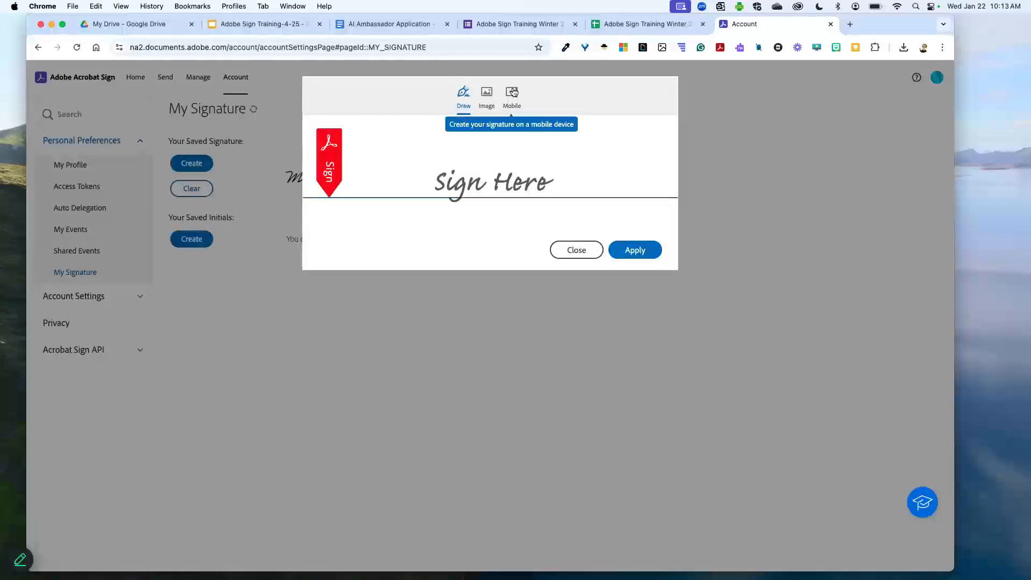
left_click(512, 93)
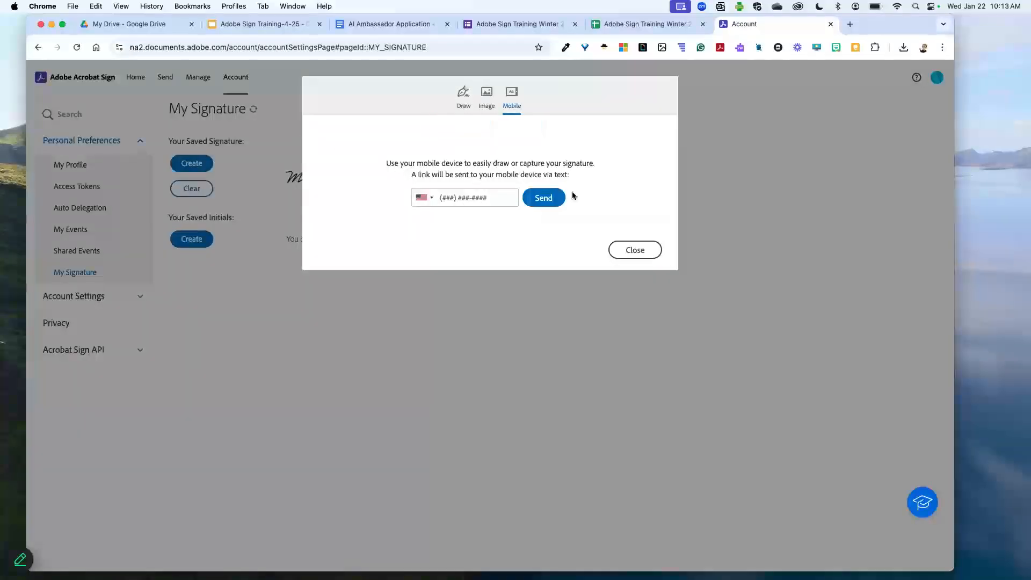
left_click(639, 255)
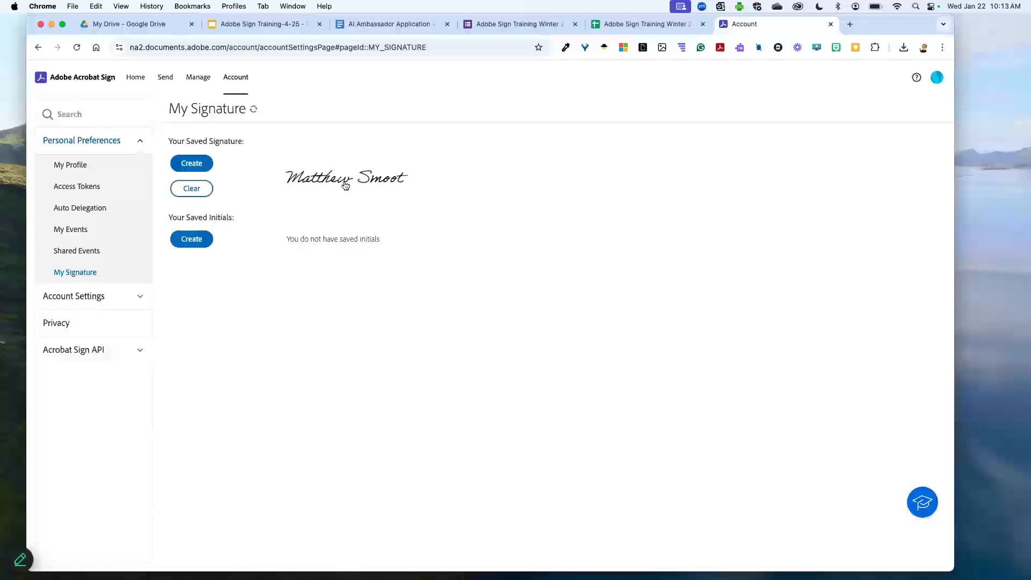
left_click(196, 240)
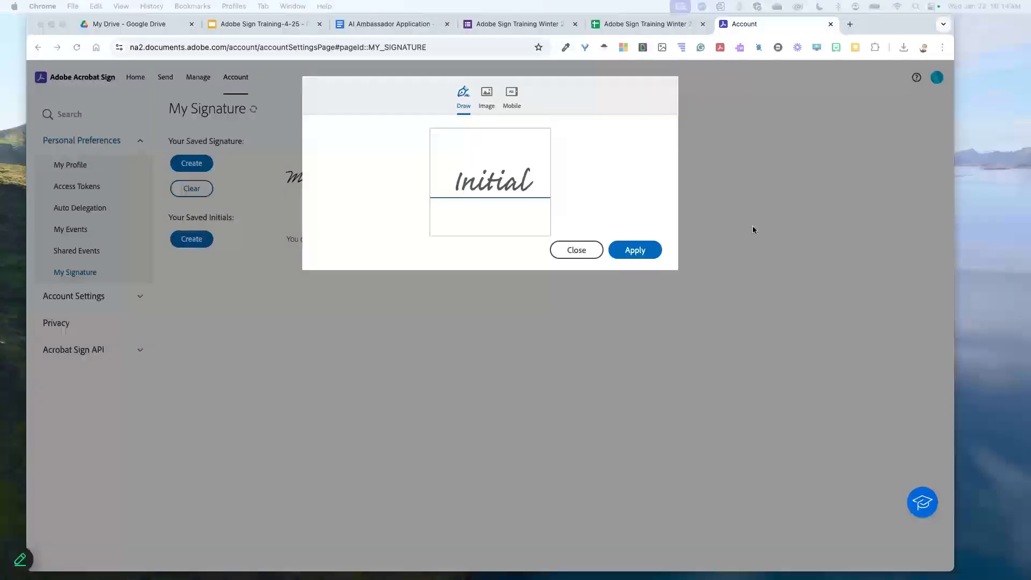
left_click(580, 253)
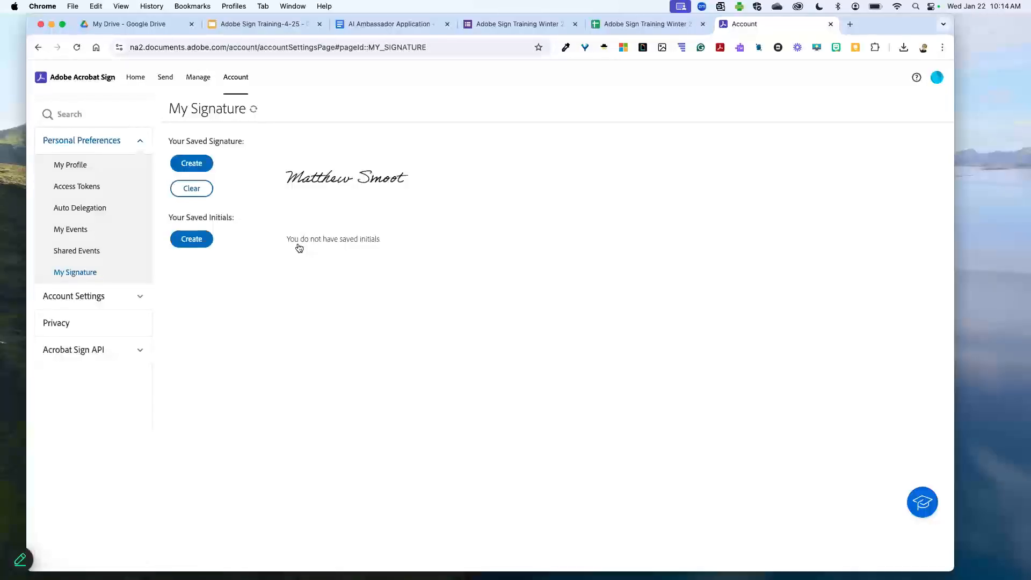
View the signature preferences in the account settings and return to the reloaded home page
left_click(94, 294)
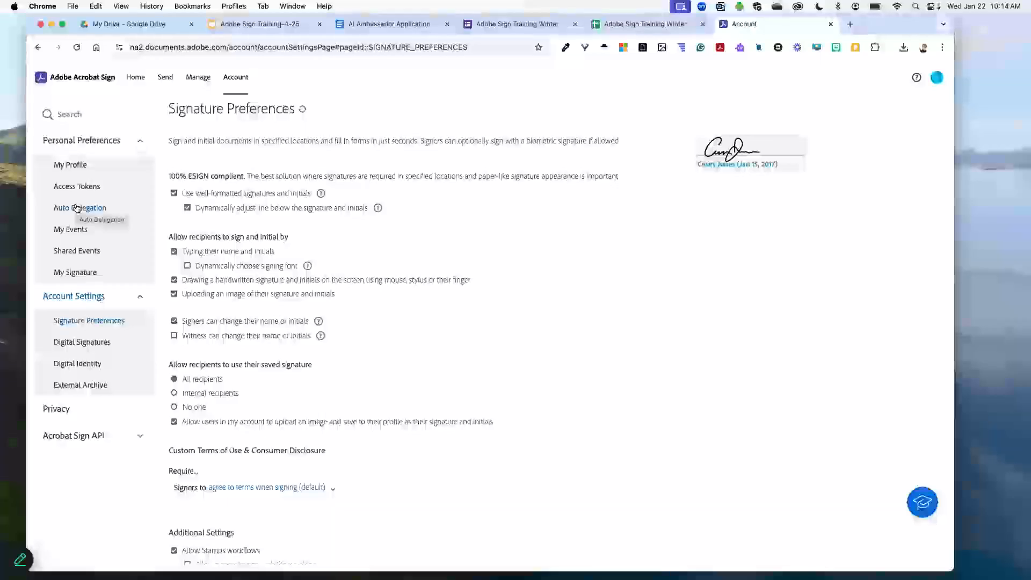
left_click(136, 79)
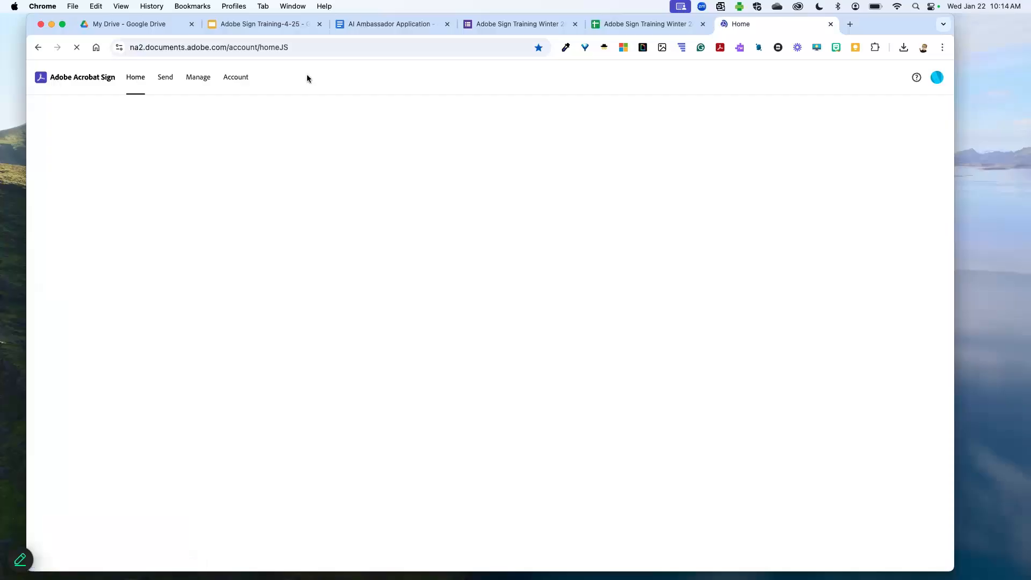
left_click(77, 49)
left_click(76, 50)
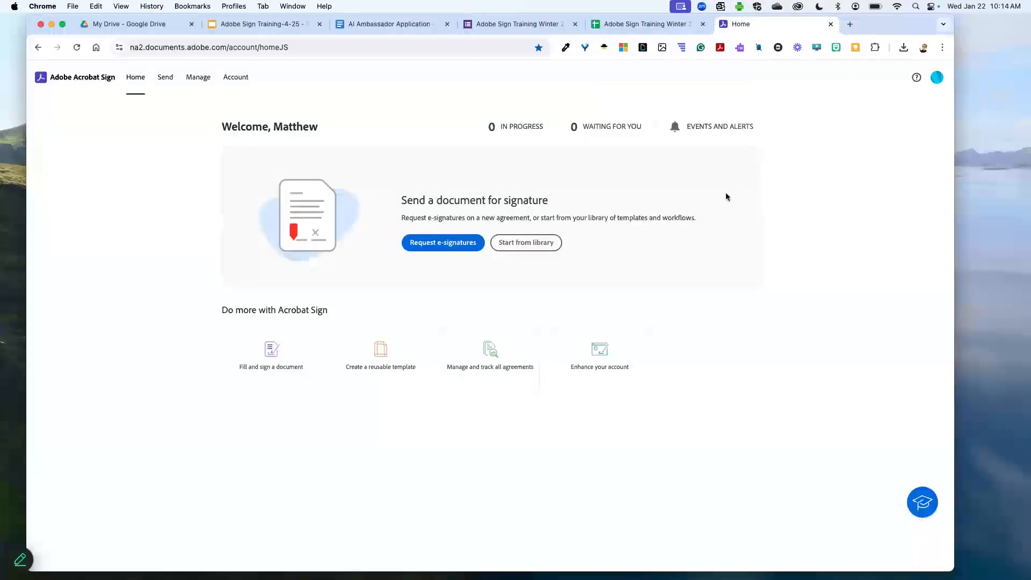
Start an e-signature request and add the recently downloaded Multiple_Signature_Form.pdf as its document
left_click(438, 244)
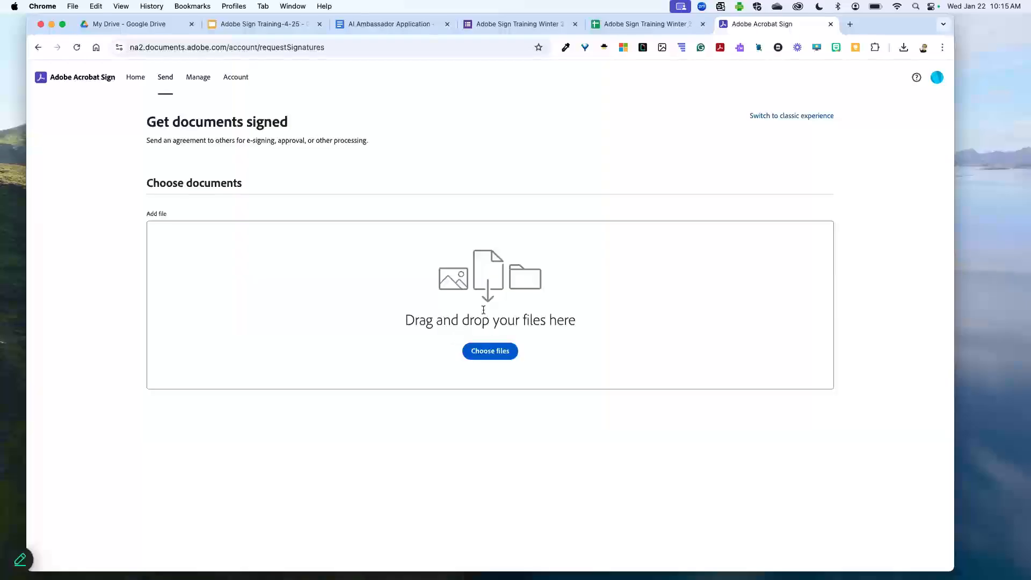
left_click(904, 49)
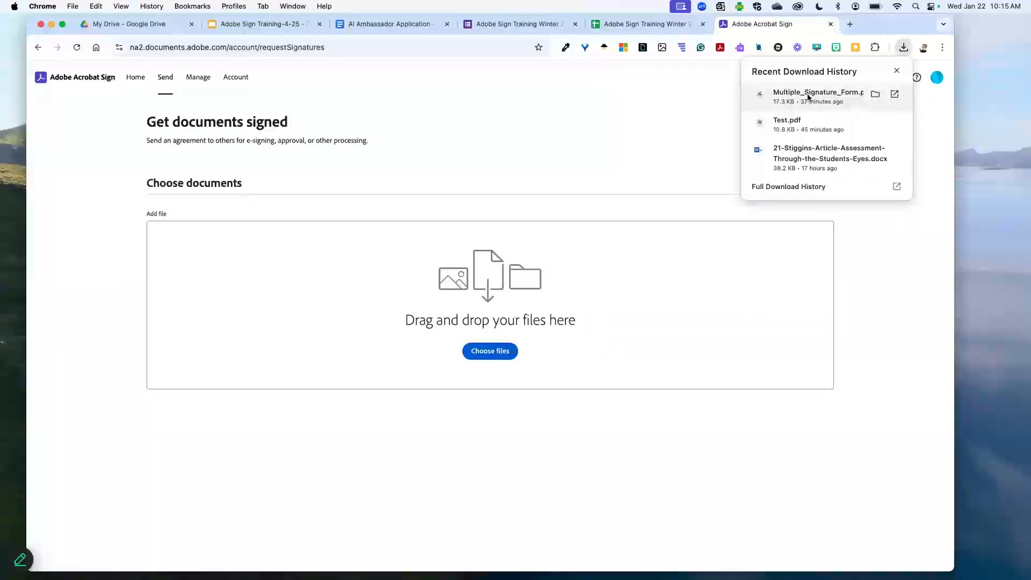
left_click_drag(806, 93, 573, 282)
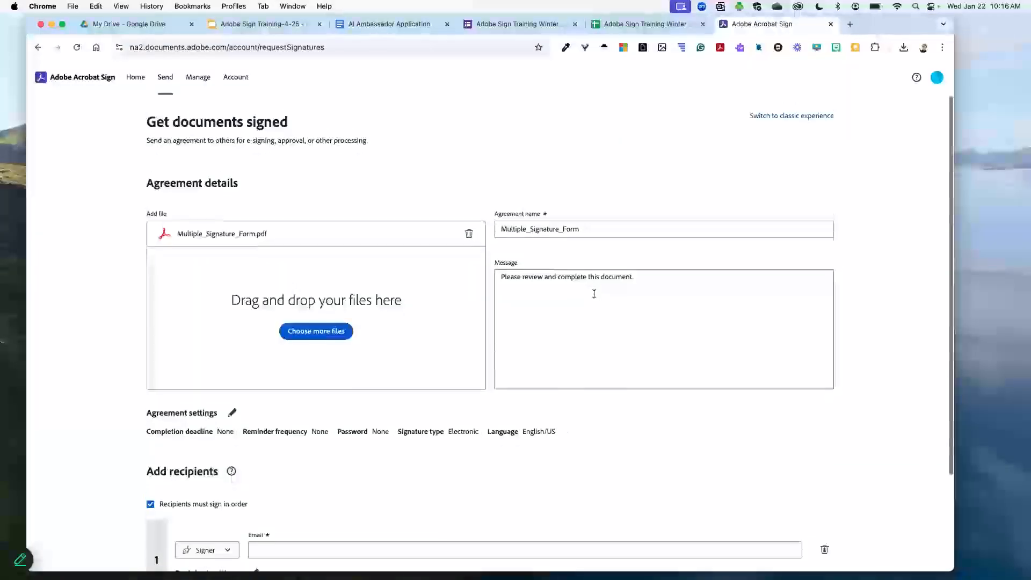
Enter the first recipient's e-mail from the suggested contact and keep the role as Signer
scroll(594, 294, "down", 5)
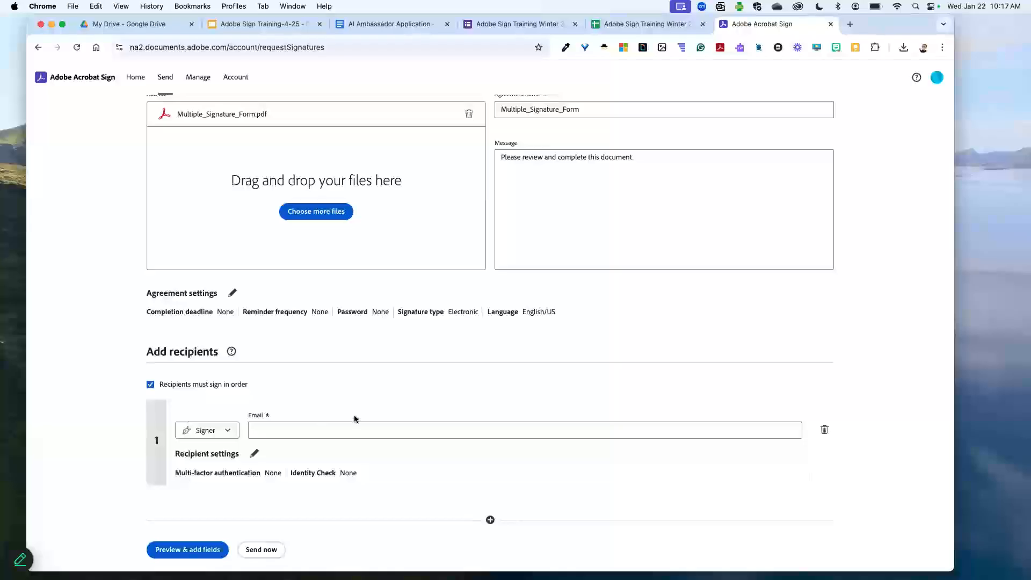
left_click(267, 430)
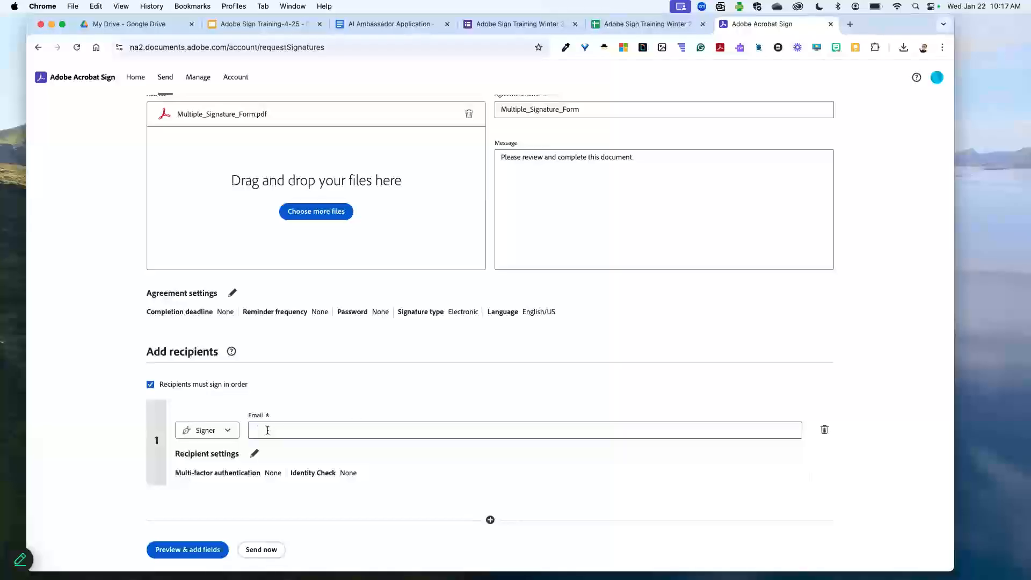
type("wag")
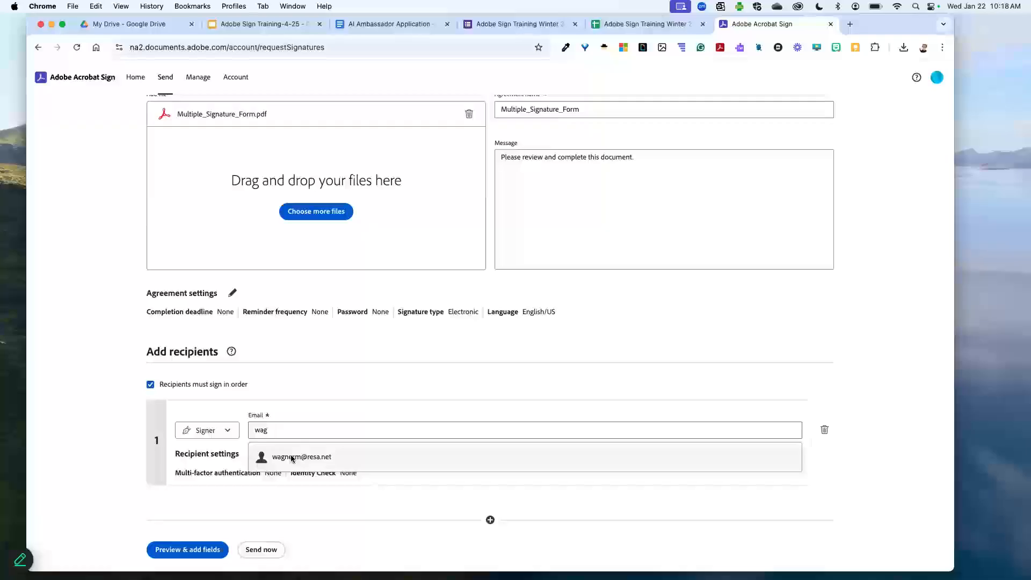
left_click(294, 459)
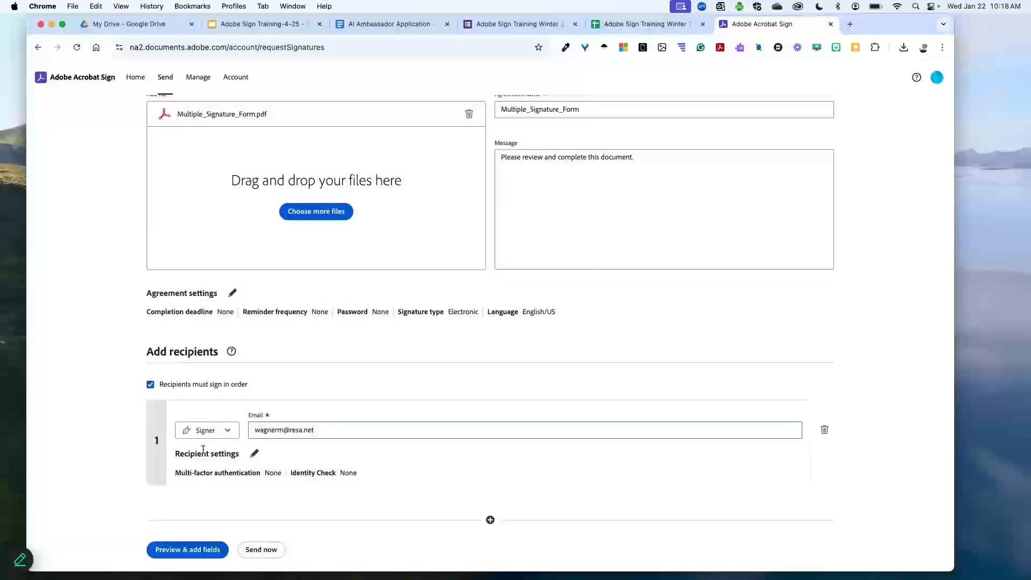
left_click(228, 430)
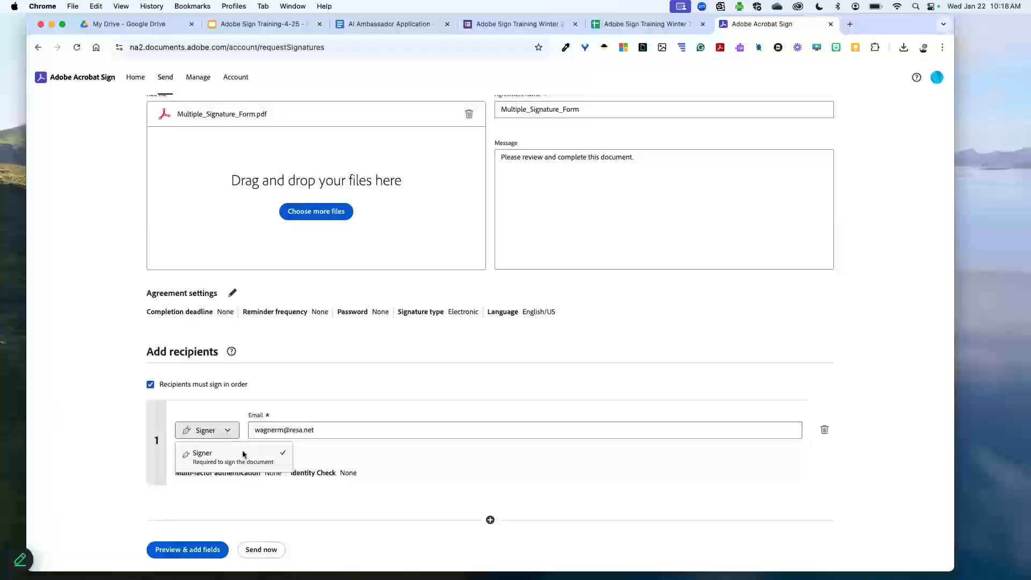
left_click(367, 452)
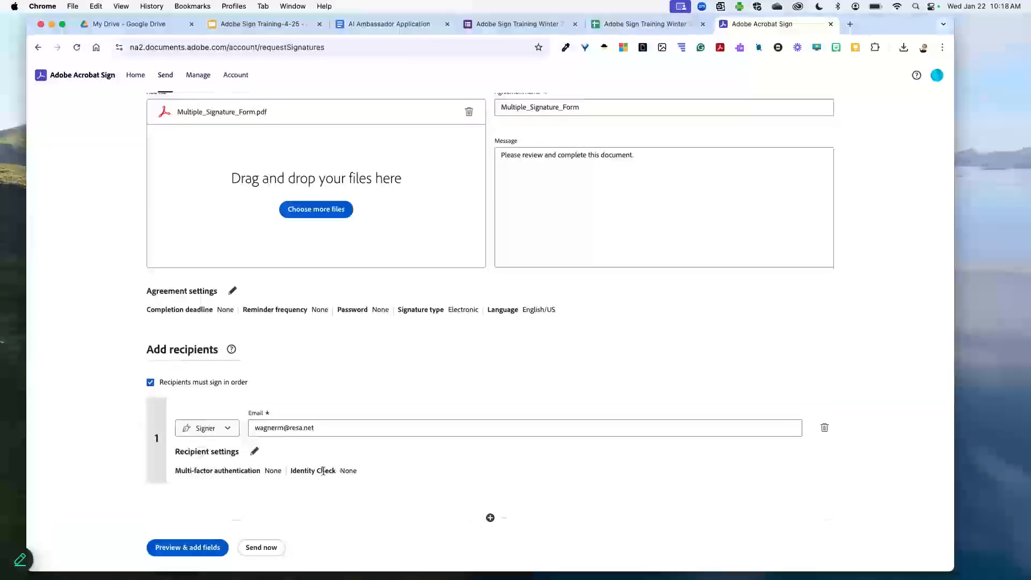
Add a second individual recipient and fill in the e-mail from the matching suggested contact
scroll(489, 520, "up", 1)
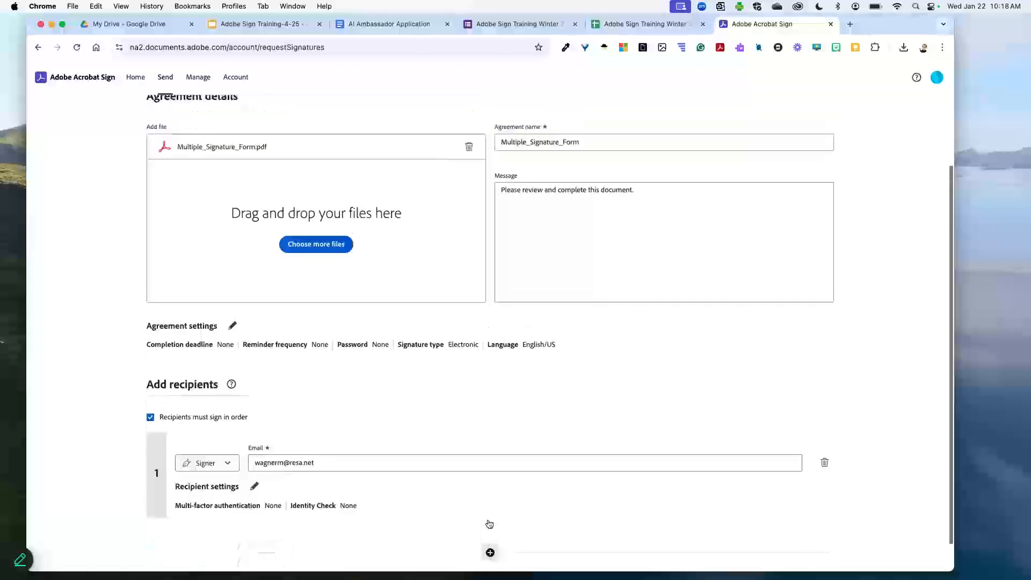
left_click(490, 552)
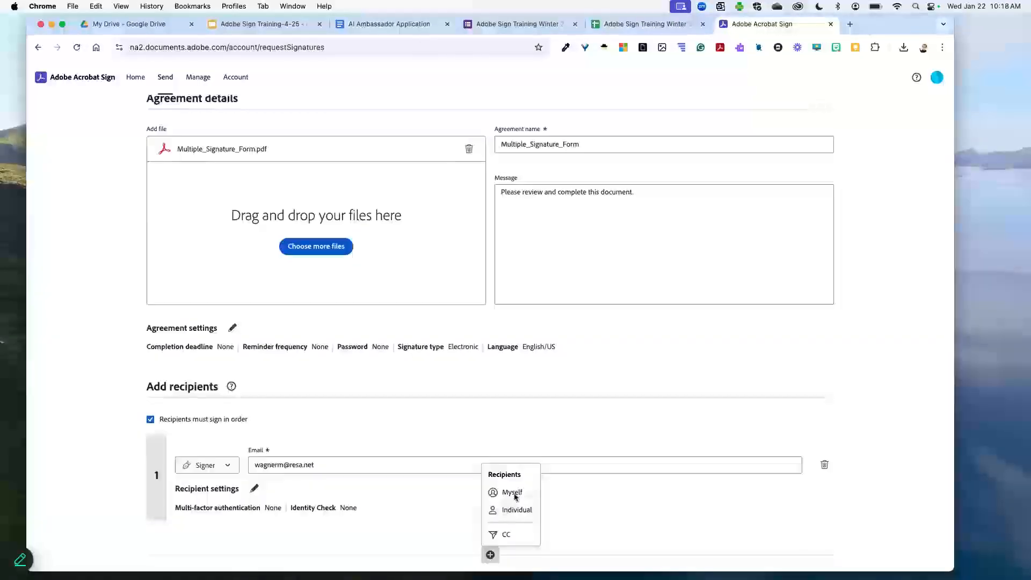
left_click(510, 510)
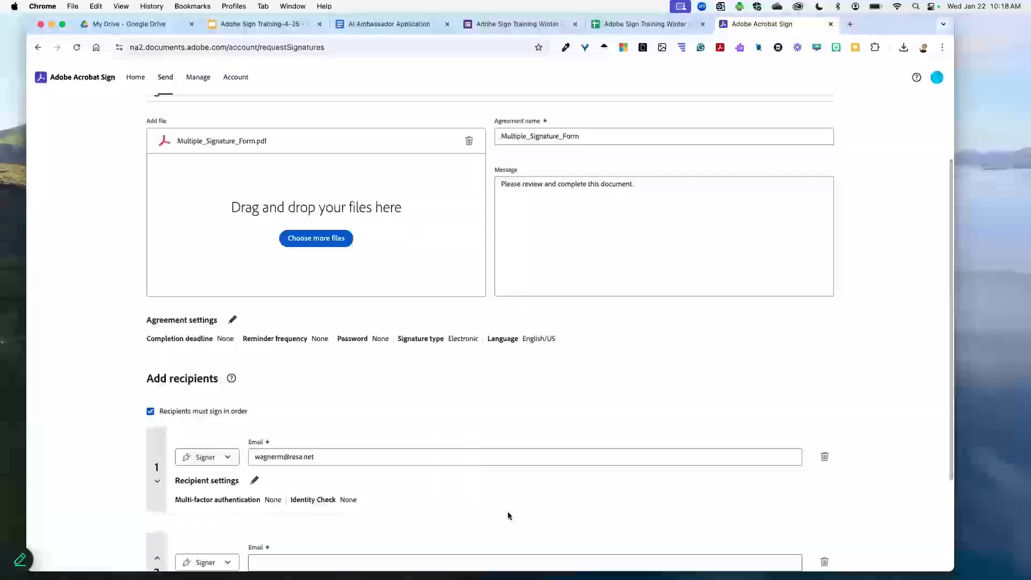
scroll(508, 515, "down", 3)
left_click(276, 426)
type("bo")
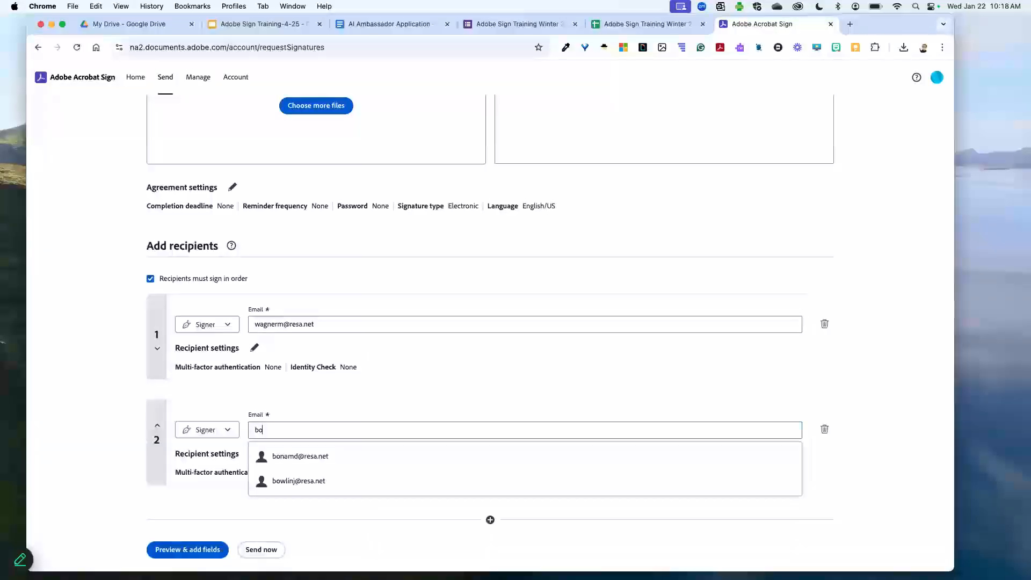
left_click(317, 482)
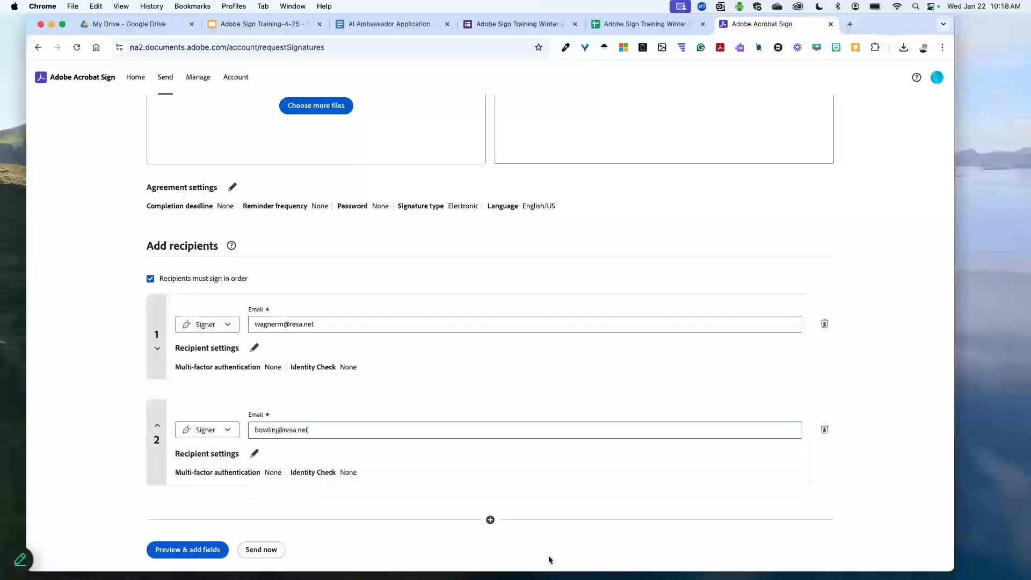
Add yourself as the third recipient and keep the role as Signer
left_click(488, 520)
left_click(508, 454)
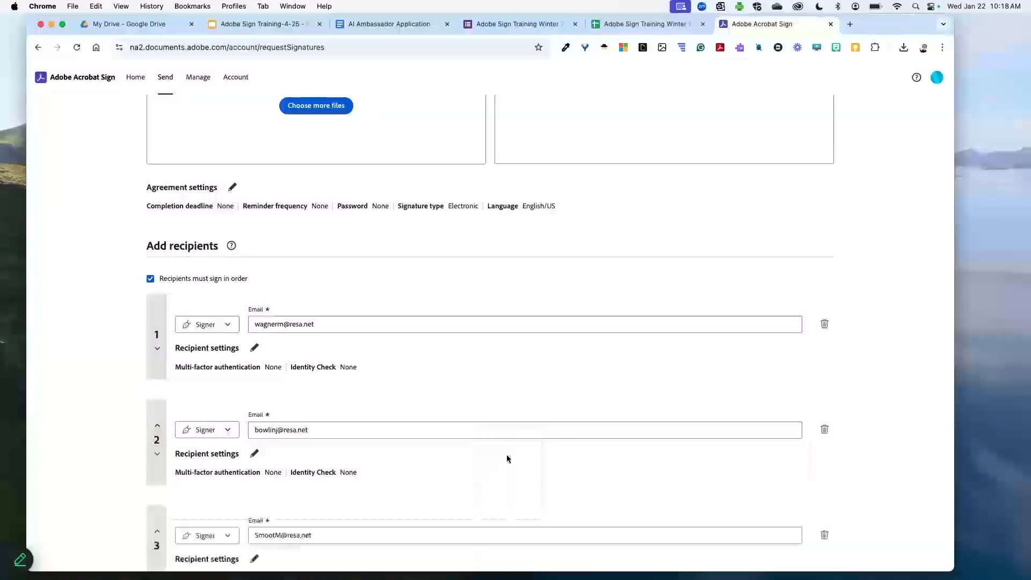
scroll(429, 480, "down", 2)
left_click(204, 430)
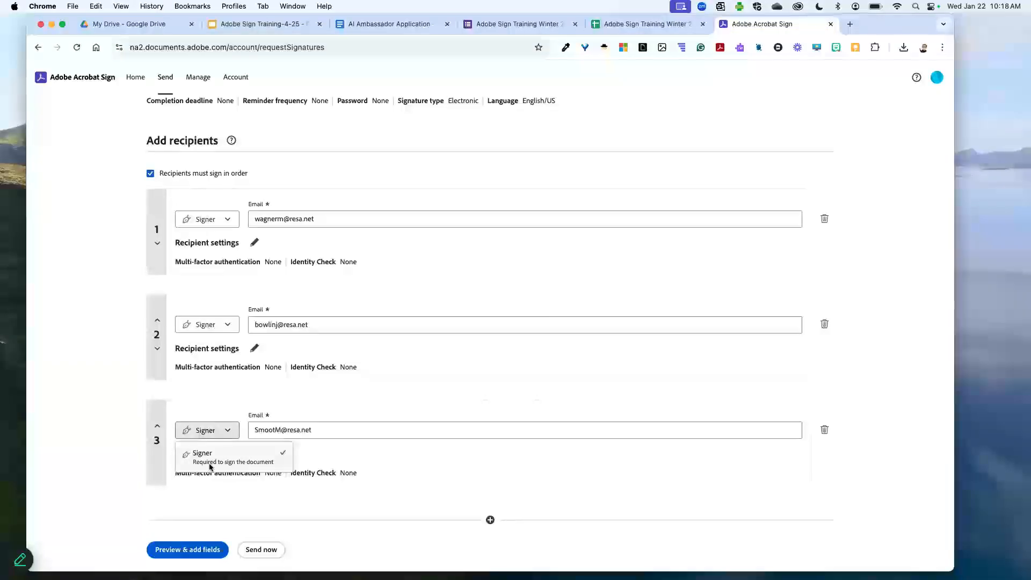
left_click(376, 455)
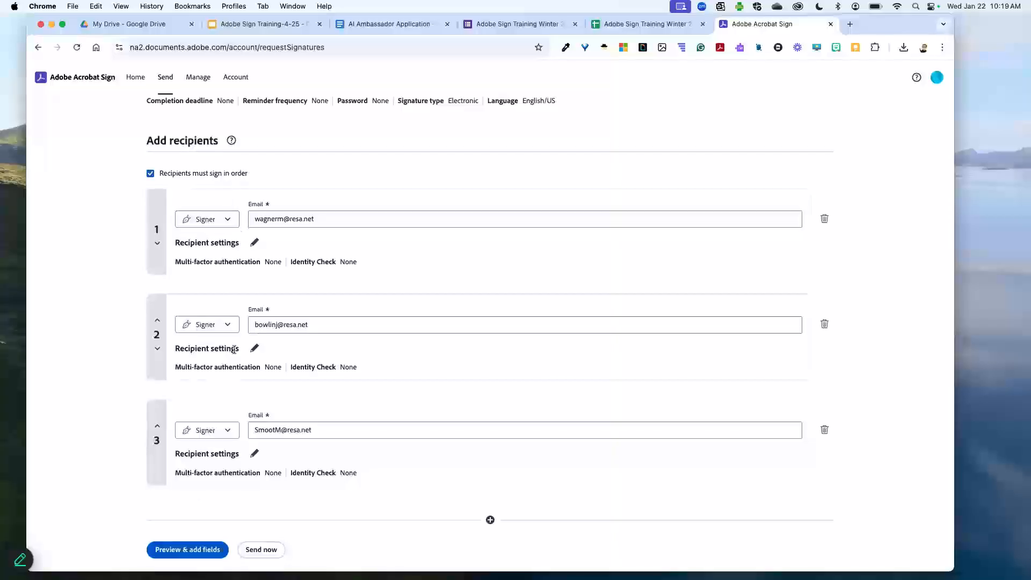
Open the document for adding fields and place the first recipient's name and e-signature fields at the first Name and Signature 1 spots
left_click(201, 553)
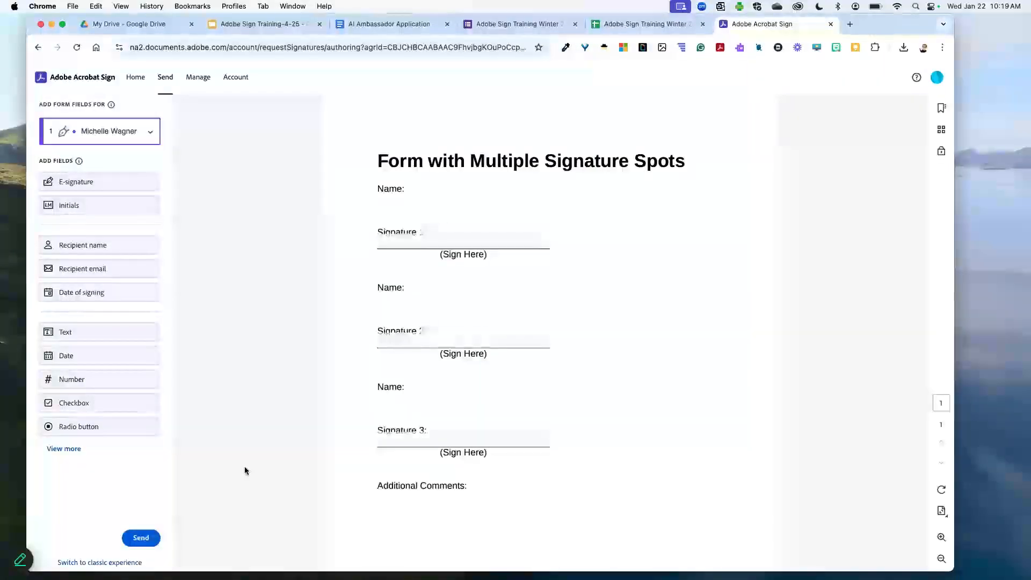
left_click(150, 133)
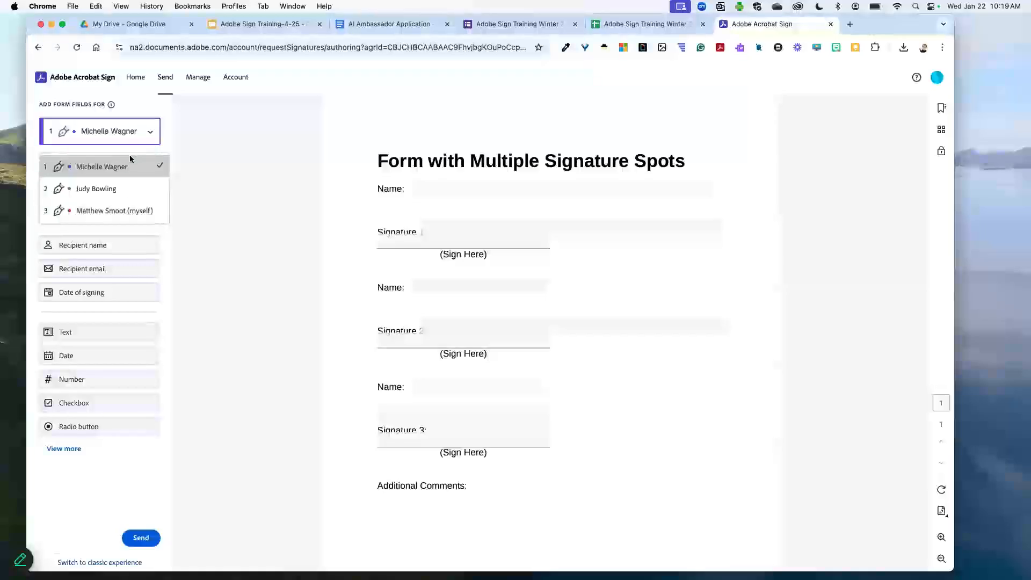
left_click(117, 164)
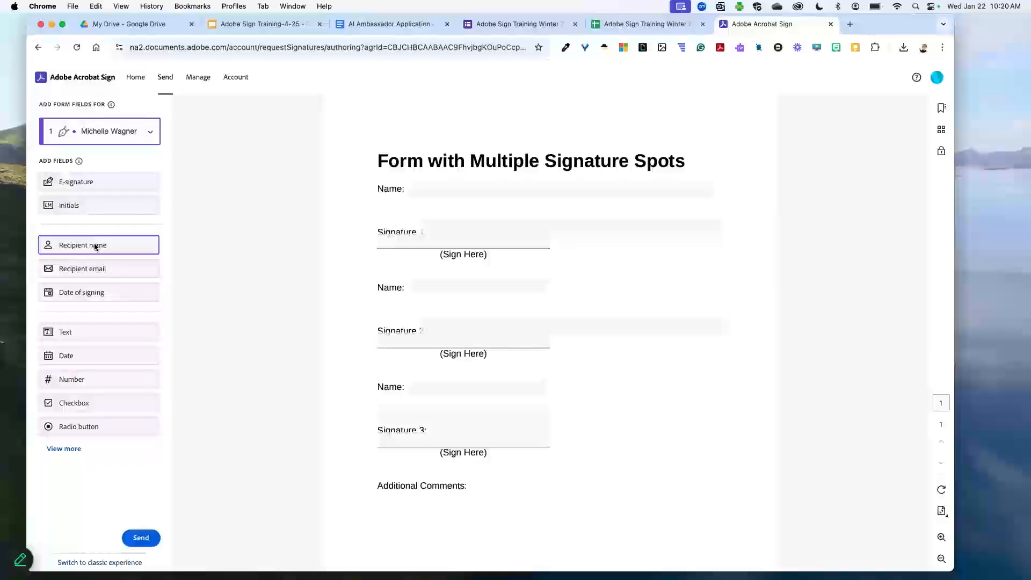
left_click_drag(95, 242, 425, 189)
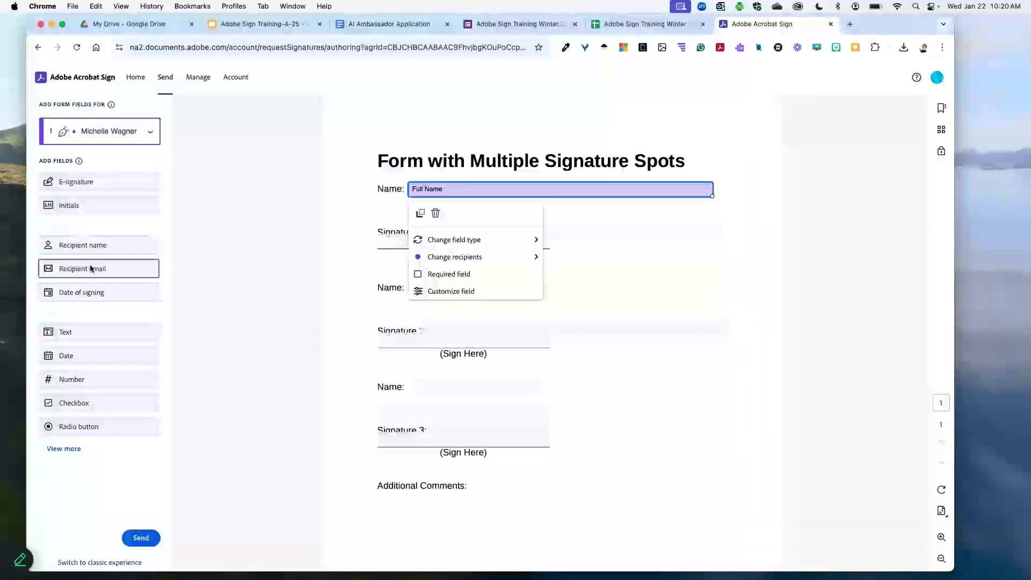
mouse_move(121, 185)
left_mouse_down()
mouse_move(107, 192)
mouse_move(431, 227)
mouse_move(412, 248)
left_mouse_up()
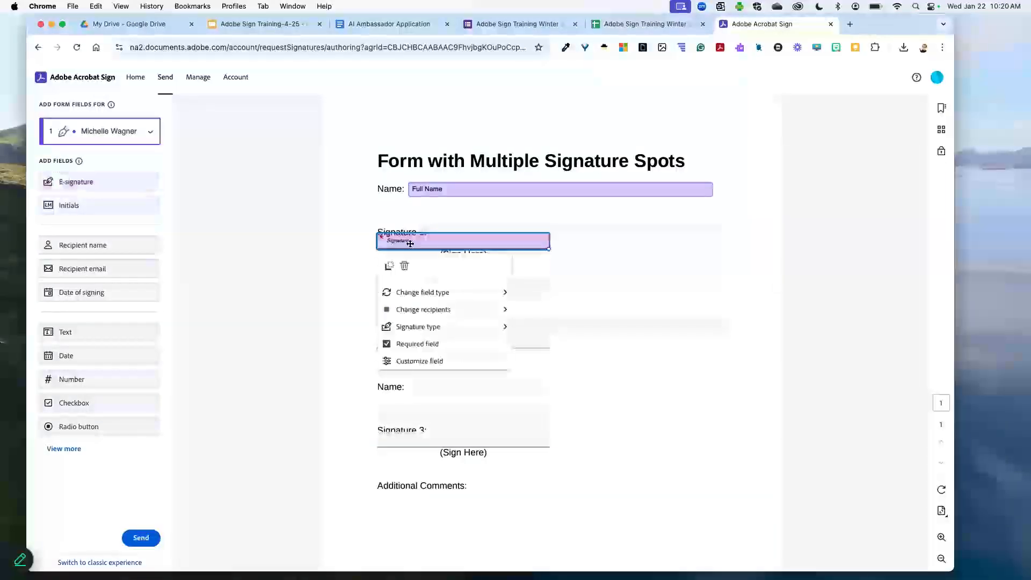
left_click(321, 240)
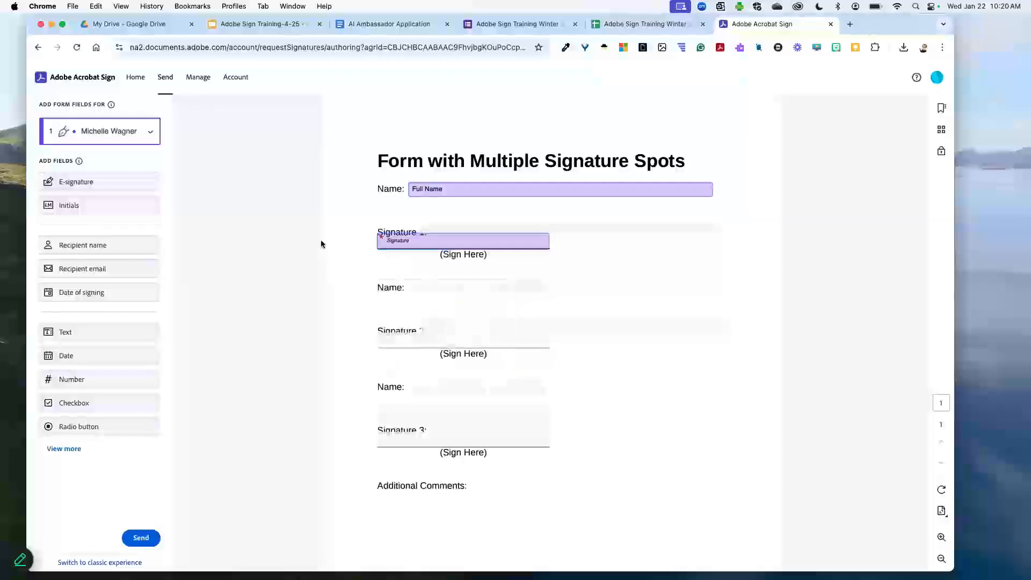
Assign fields to the second recipient, placing a recipient name at the second Name label and an e-signature on the Signature 2 line
left_click(101, 131)
left_click(98, 187)
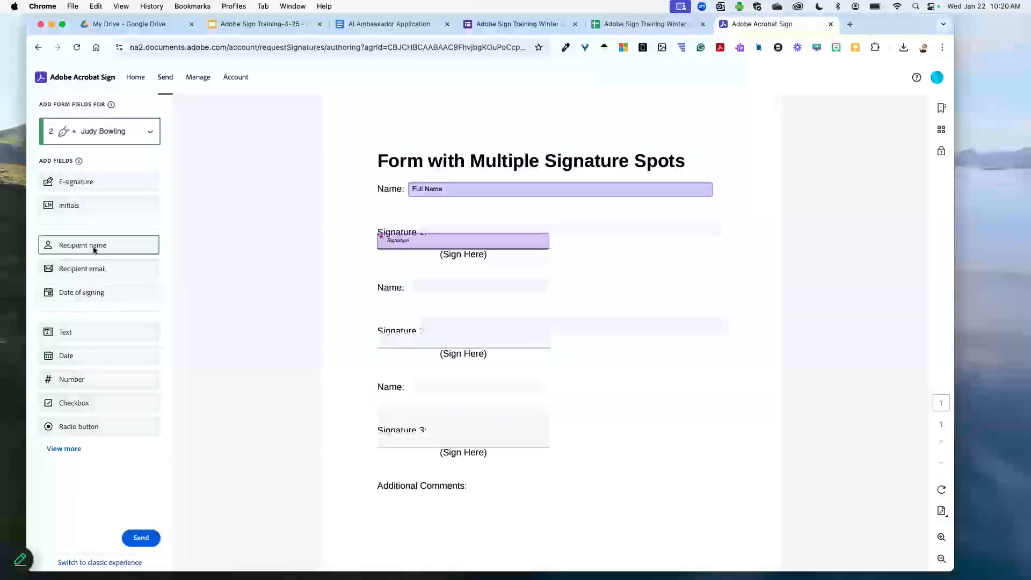
left_click_drag(90, 250, 462, 287)
mouse_move(104, 181)
left_mouse_down()
mouse_move(395, 285)
mouse_move(433, 327)
mouse_move(416, 339)
left_mouse_up()
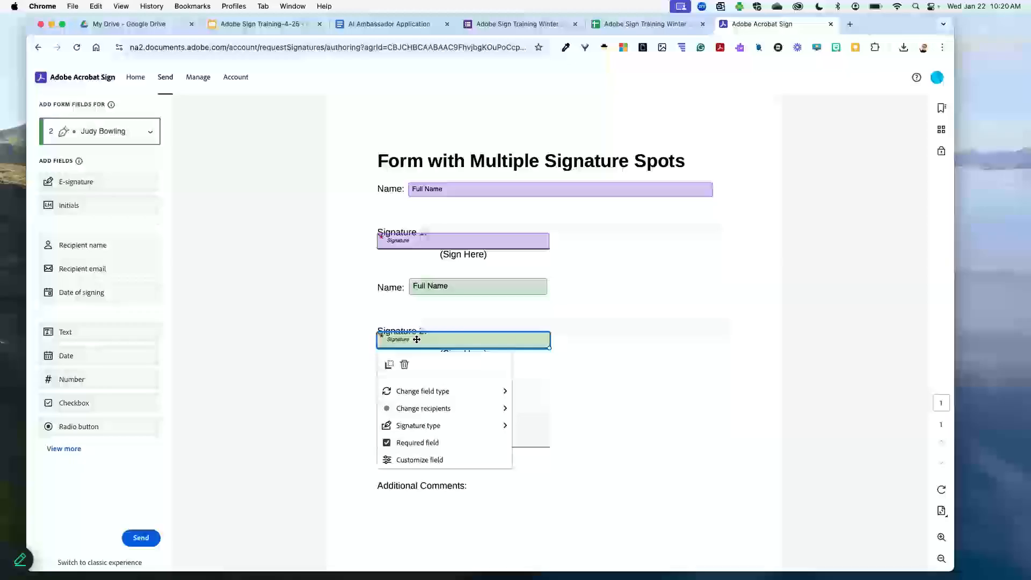
left_click(297, 332)
Assign fields to the third recipient, placing a recipient name at the third Name label and an e-signature on the Signature 3 line
left_click(133, 133)
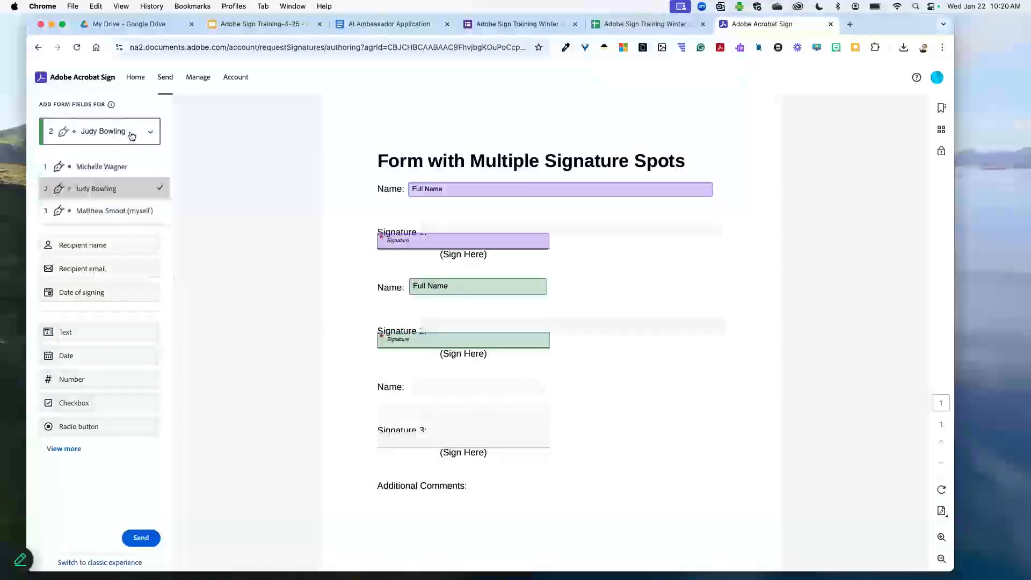
left_click(92, 211)
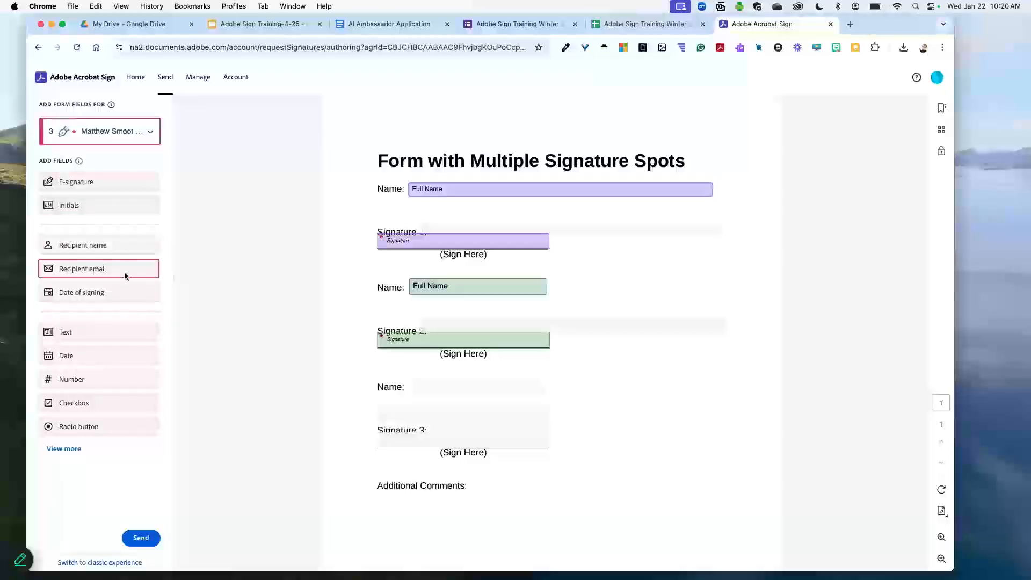
left_click_drag(143, 256, 416, 395)
mouse_move(110, 188)
left_mouse_down()
mouse_move(325, 414)
mouse_move(380, 440)
left_mouse_up()
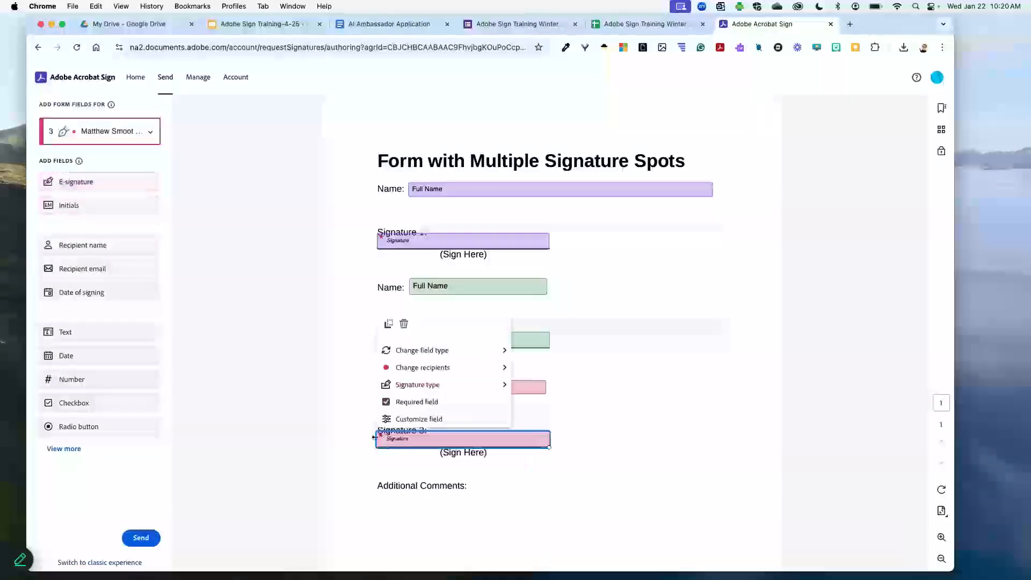
left_click(315, 418)
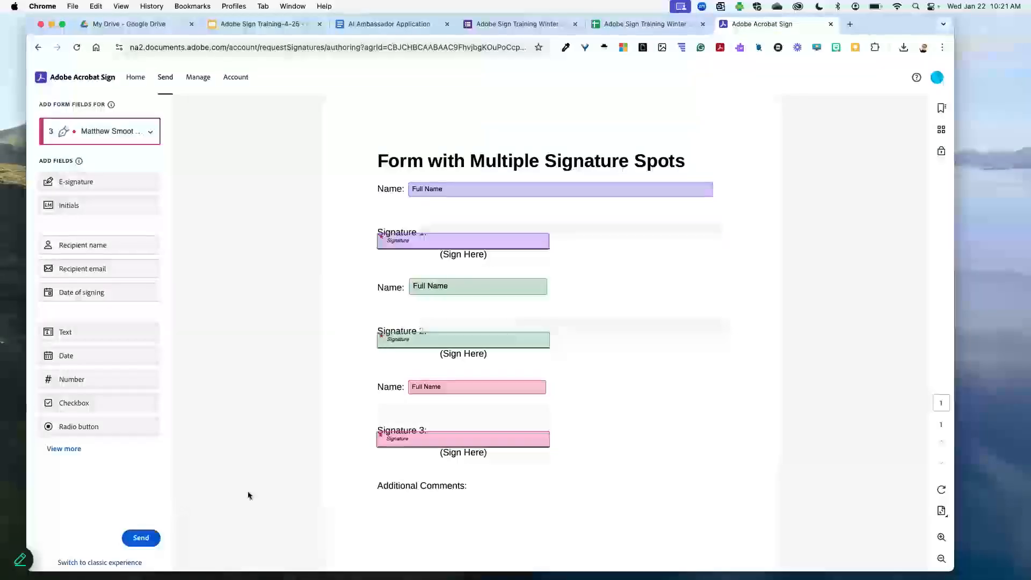
scroll(277, 501, "down", 1)
scroll(277, 503, "down", 3)
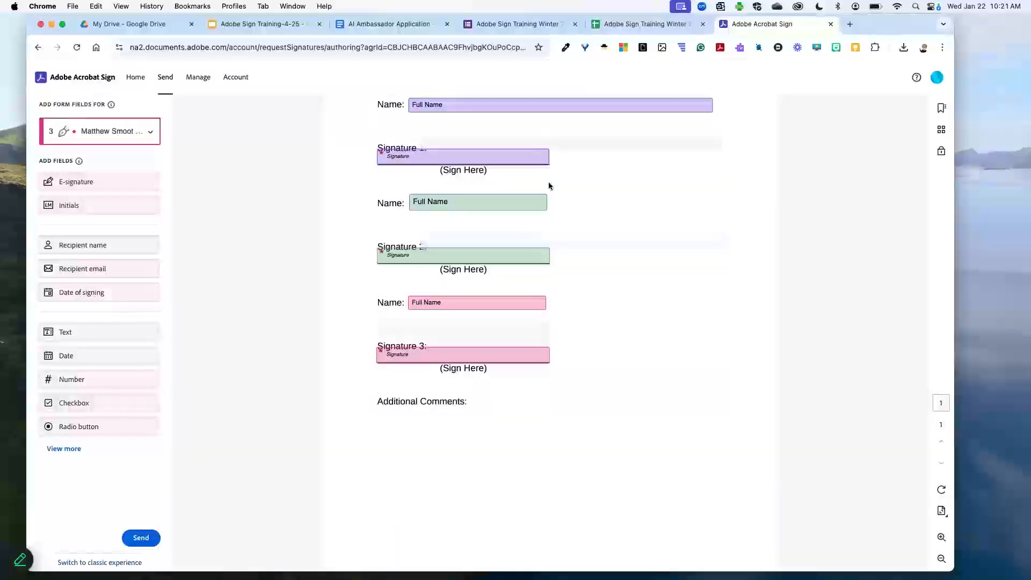
Create a blank Google Docs document in a new browser tab and enter the text "Test Signature"
left_click(849, 24)
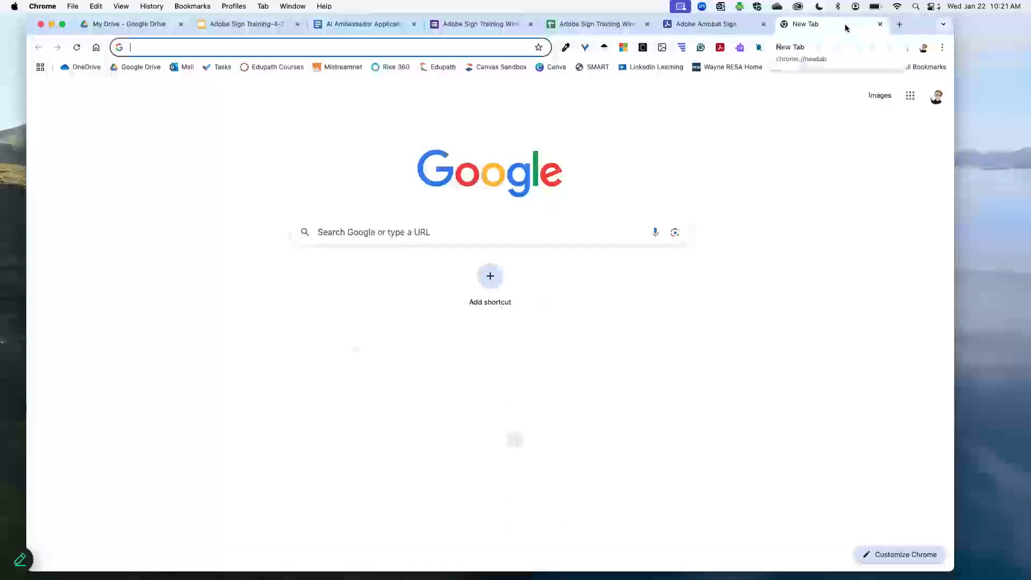
type("docs")
key("Return")
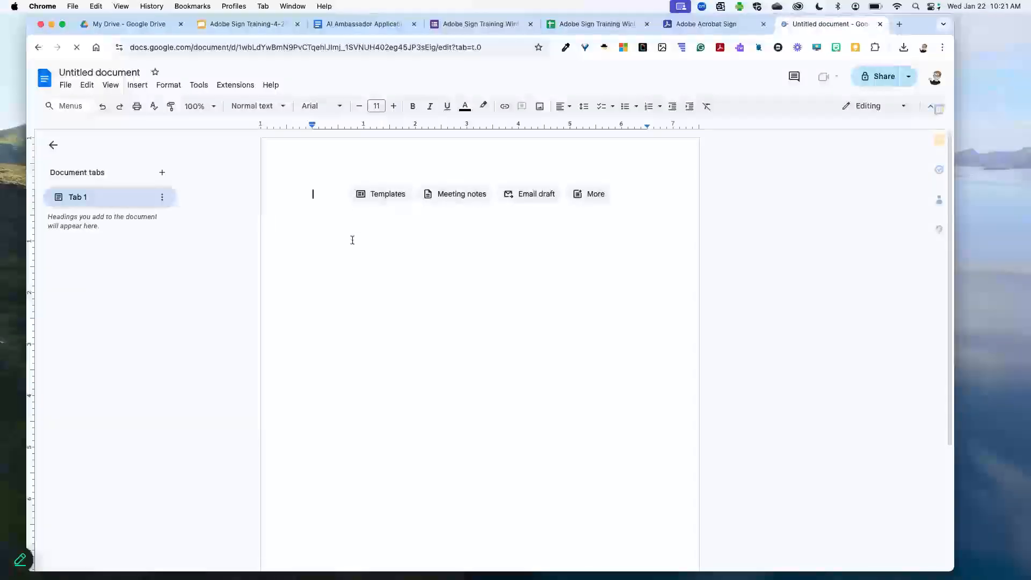
type("Test Signature")
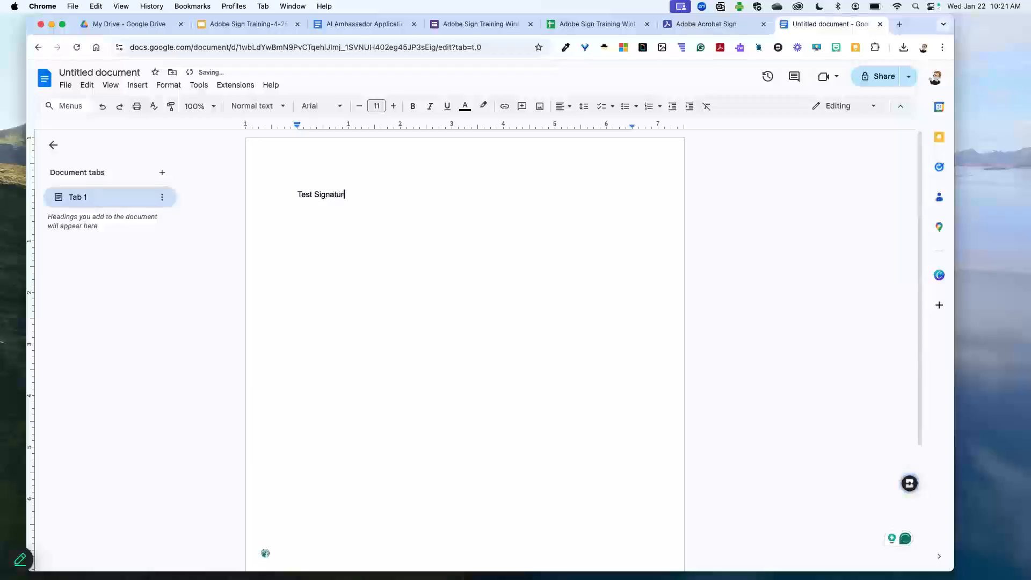
Add a signature line made of underscores a few lines below the Test Signature text
key("Return")
key("Return")
key("Return")
key("super+minus")
key("super+minus")
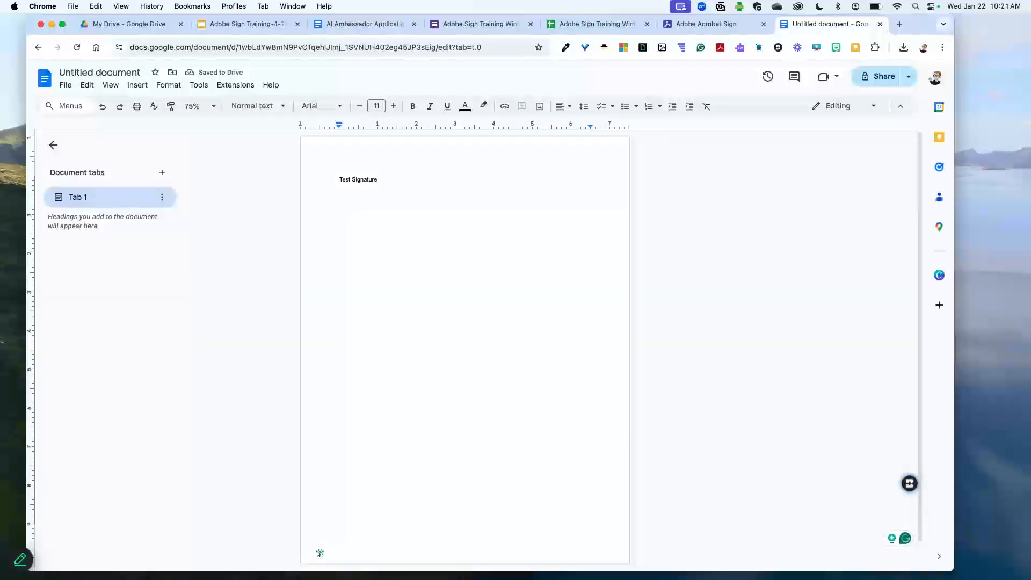
key("super+equal")
key("super+equal")
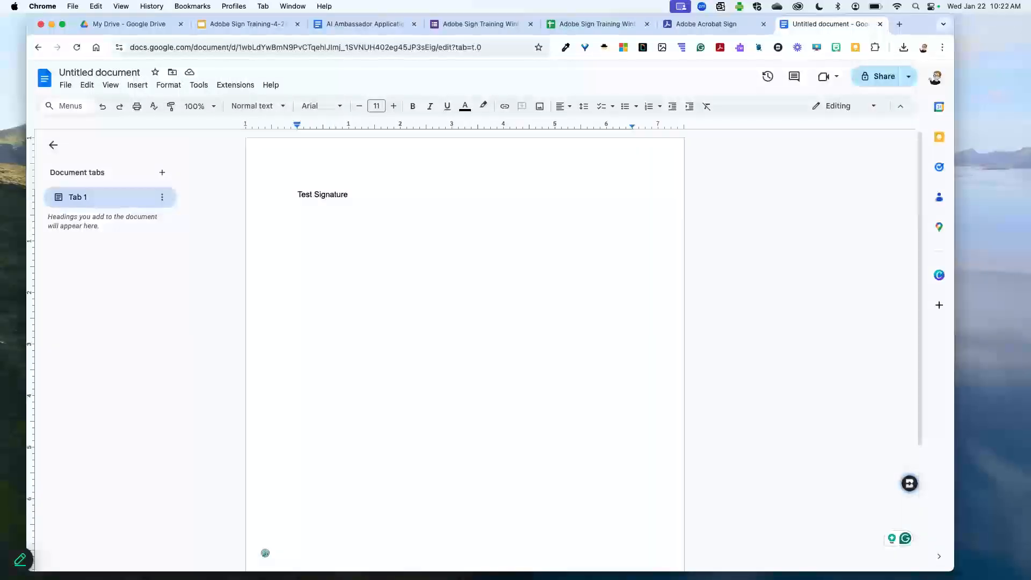
type("_______________")
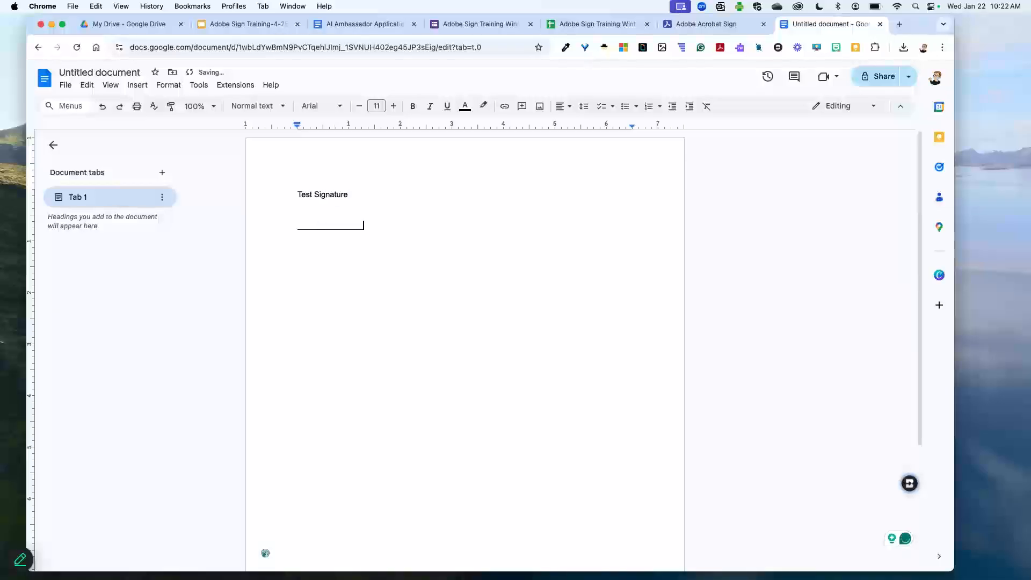
type("_____________")
Download the document as a PDF and open the downloaded file in Acrobat
left_click(65, 86)
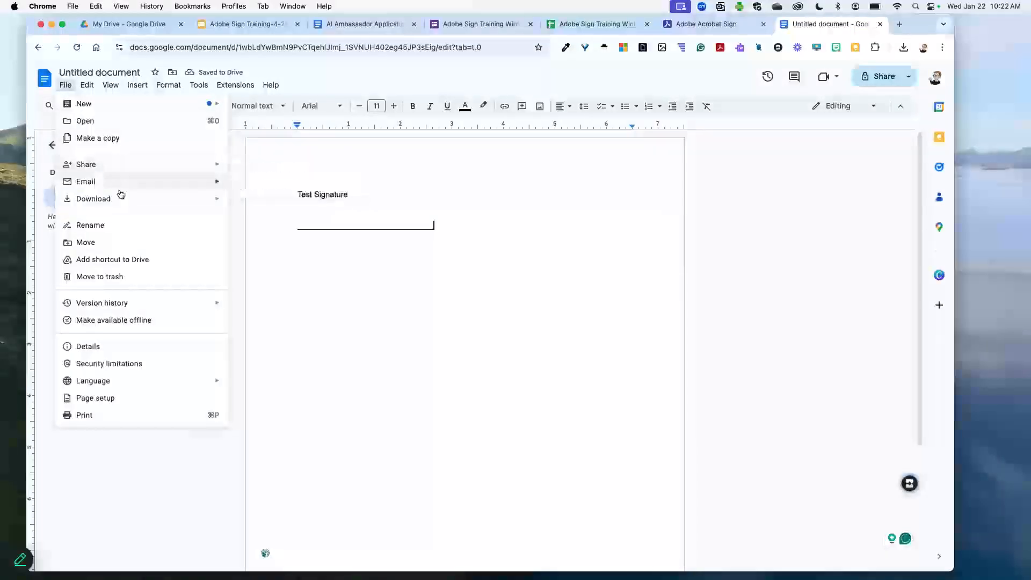
mouse_move(184, 201)
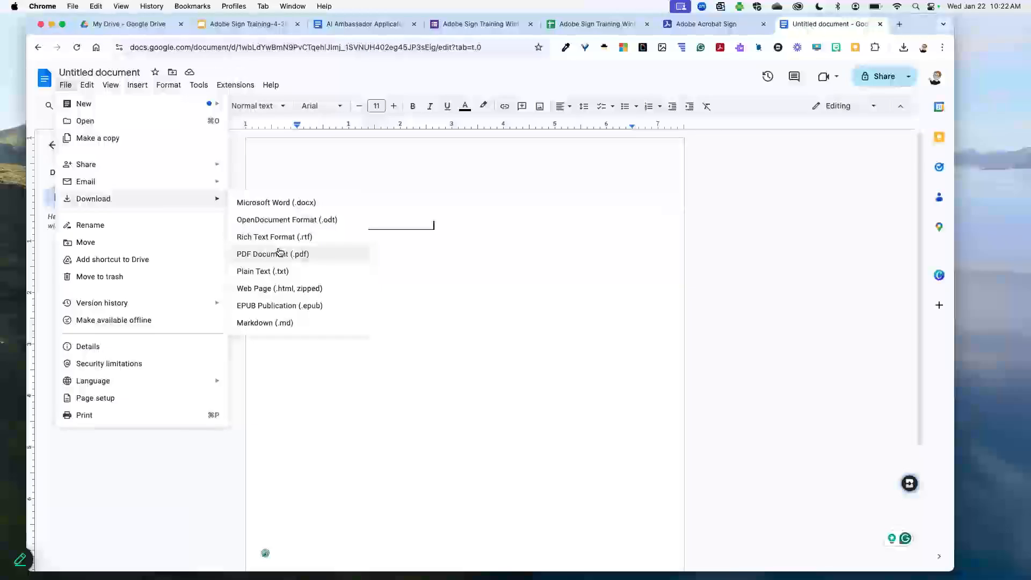
left_click(301, 254)
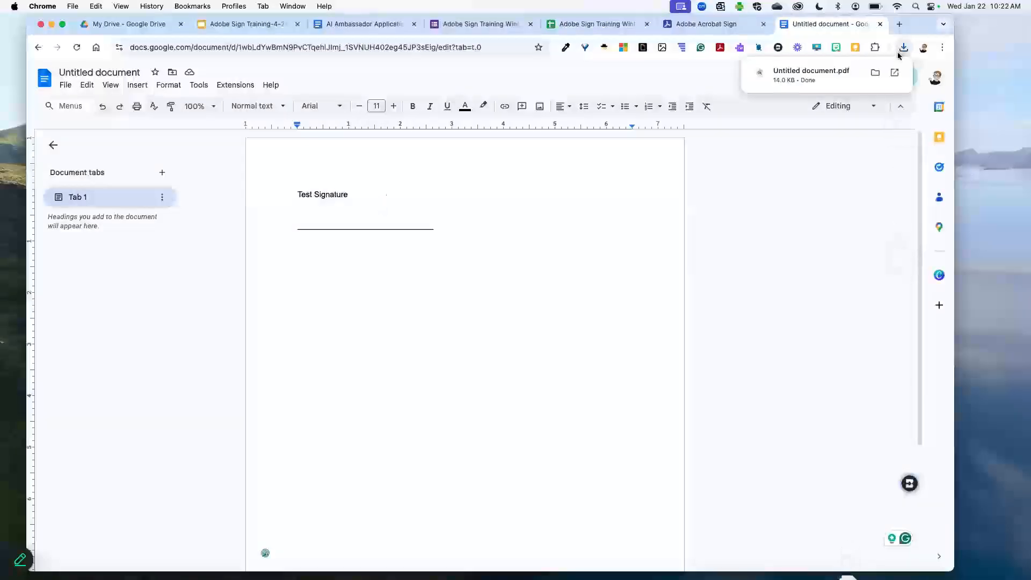
left_click(876, 75)
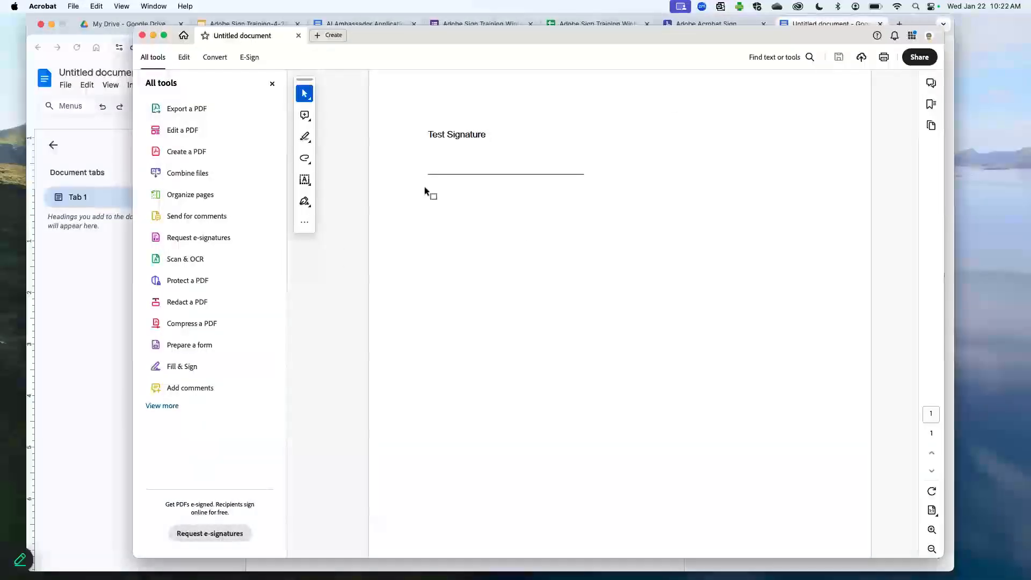
Use Fill & Sign to place the saved signature on the line below Test Signature, discarding the empty text box
left_click(189, 365)
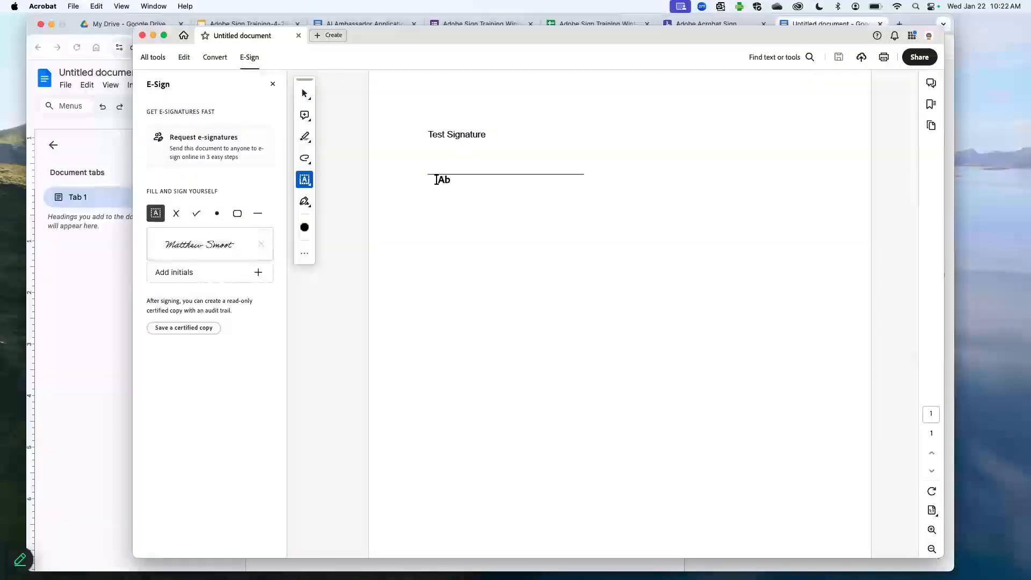
left_click(222, 241)
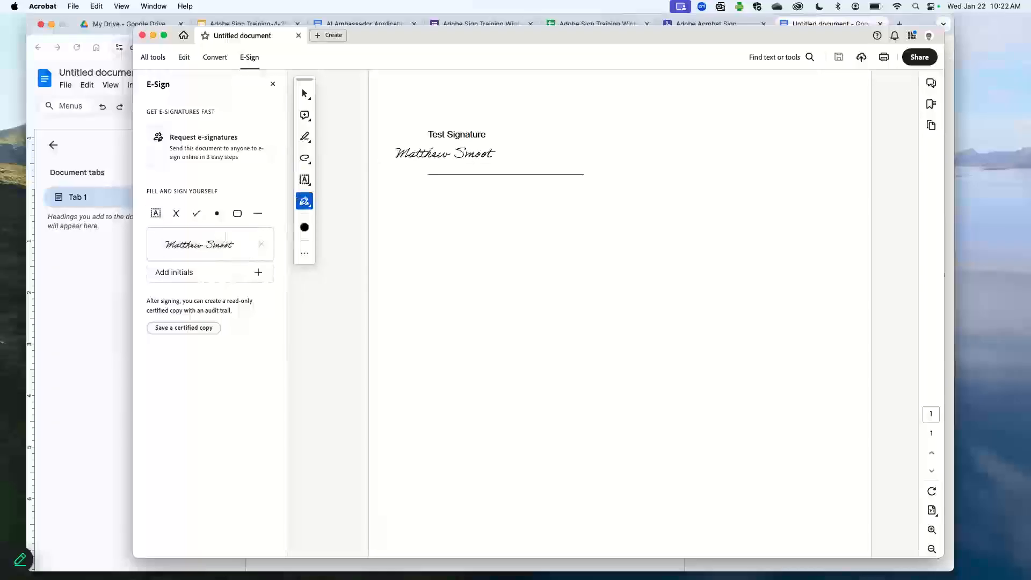
left_click(477, 163)
left_click(537, 254)
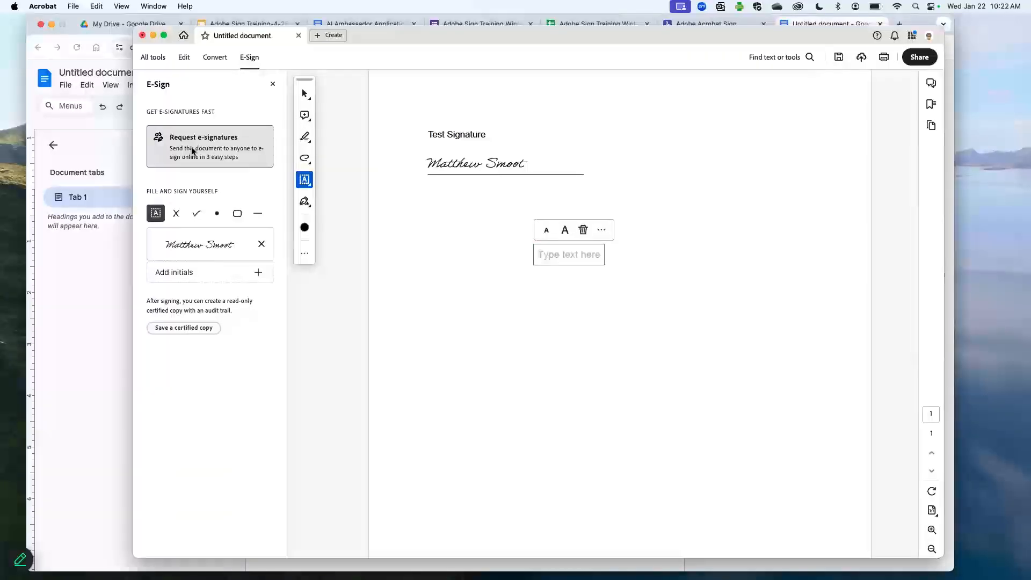
left_click(477, 270)
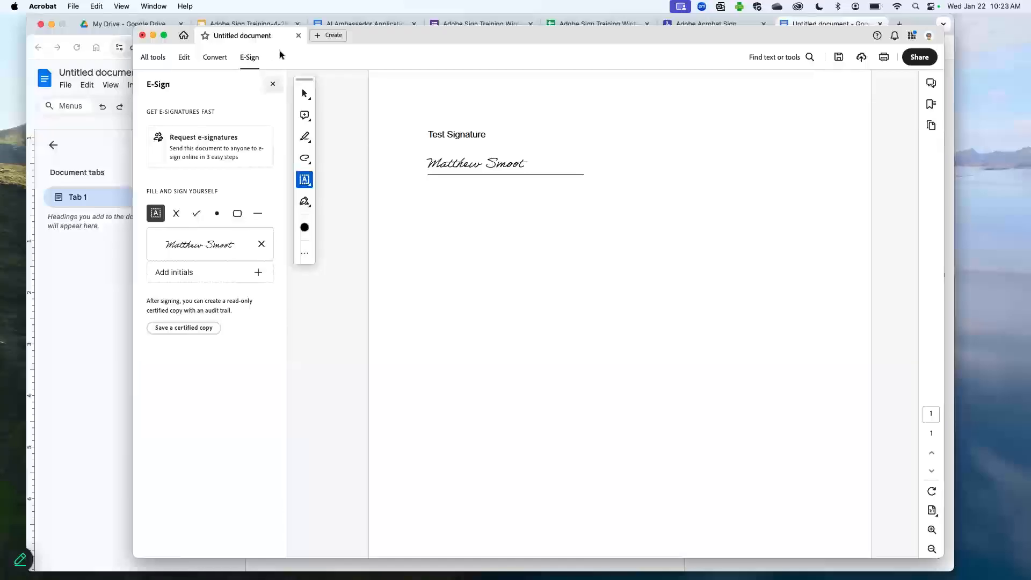
Close the signed Untitled document PDF in Acrobat without saving the changes
left_click(272, 84)
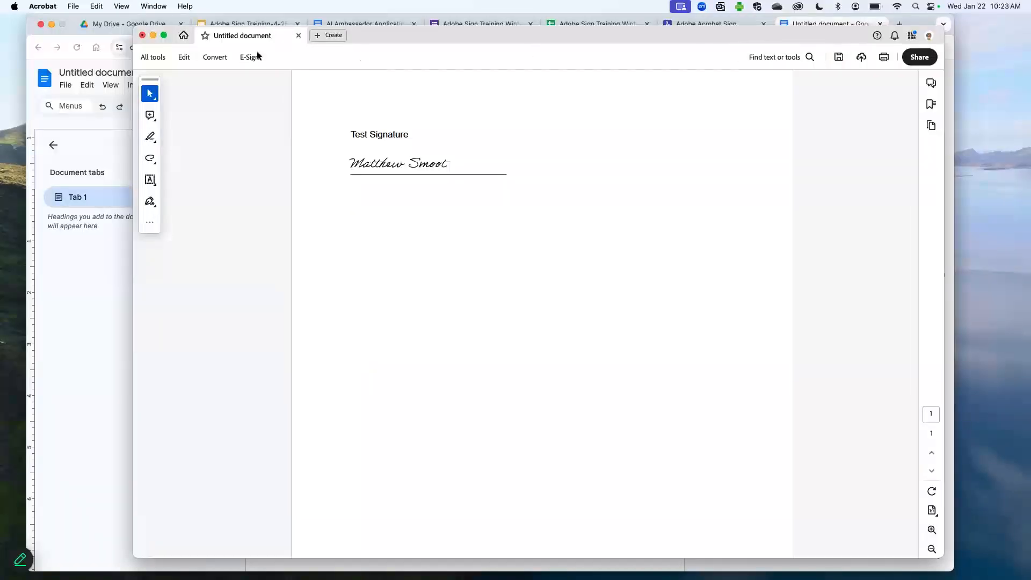
left_click(142, 36)
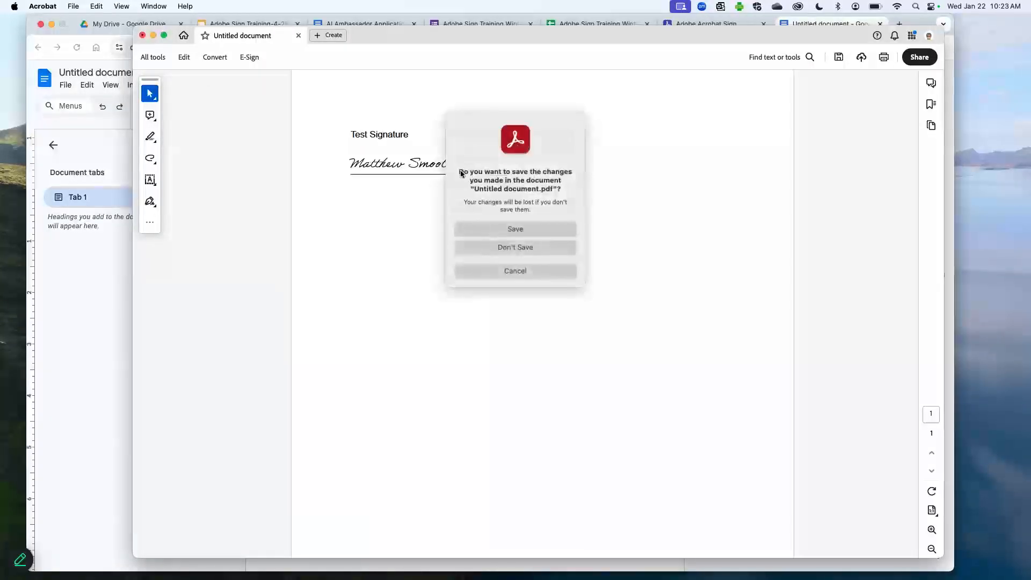
left_click(518, 255)
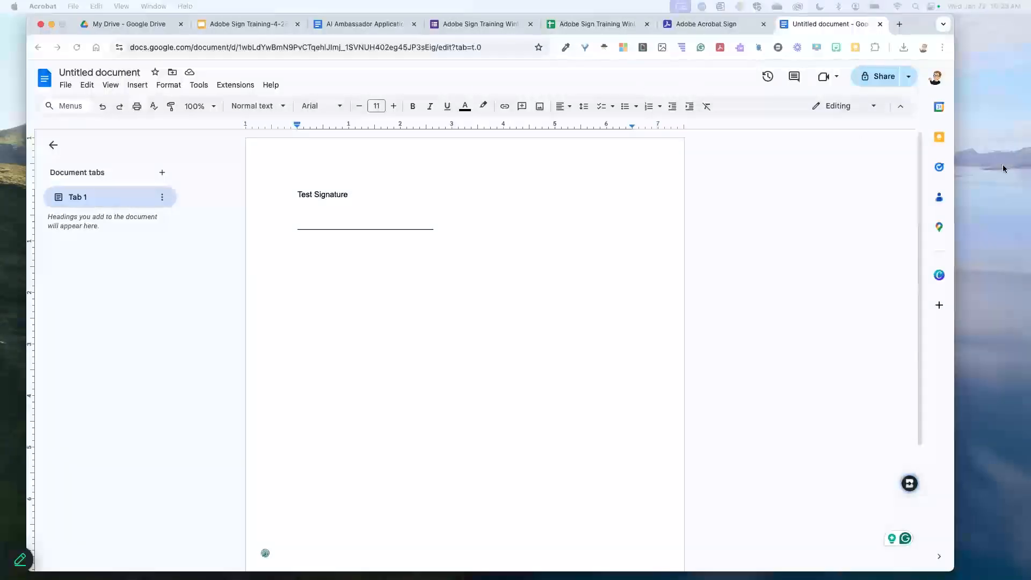
Switch to Acrobat Sign in Chrome, open the completed April 25th Adobe Sign Training agreement and view its activity history
left_click(712, 25)
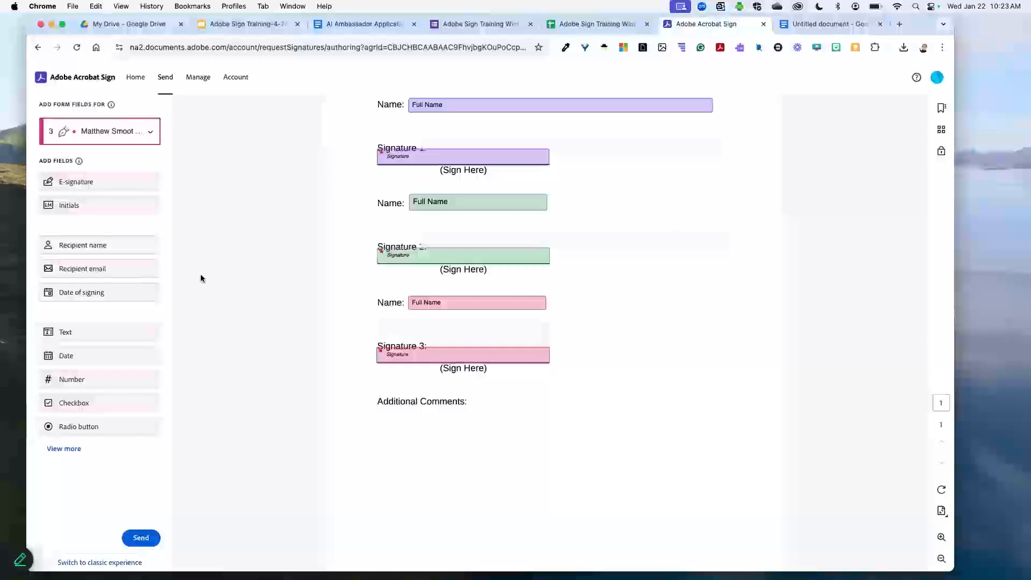
left_click(62, 81)
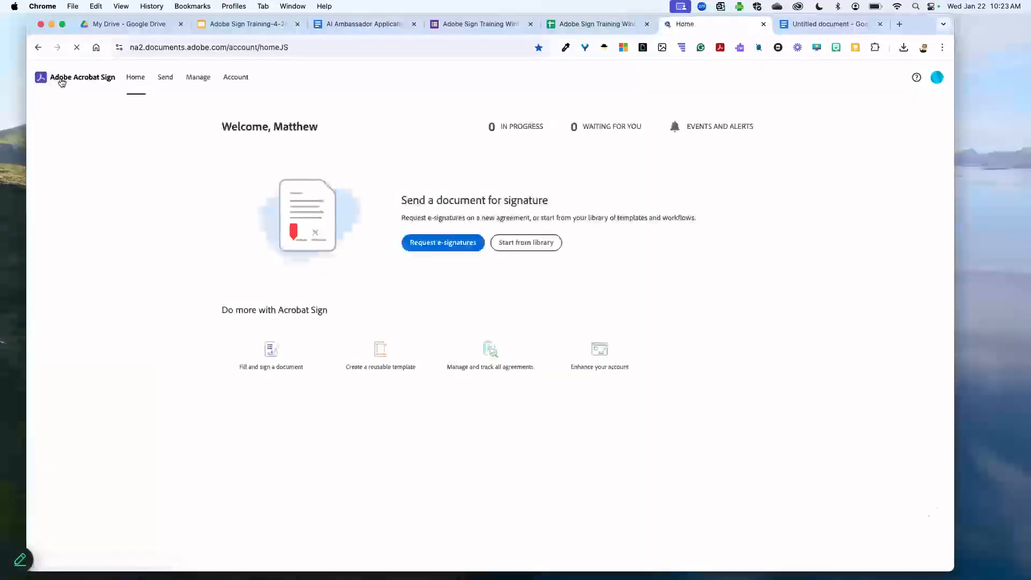
left_click(199, 78)
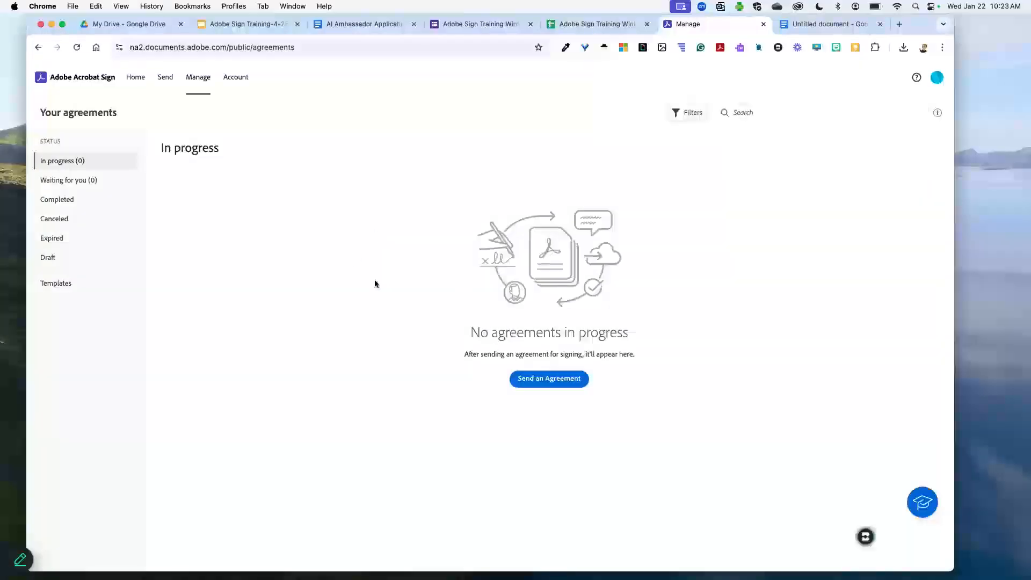
left_click(59, 201)
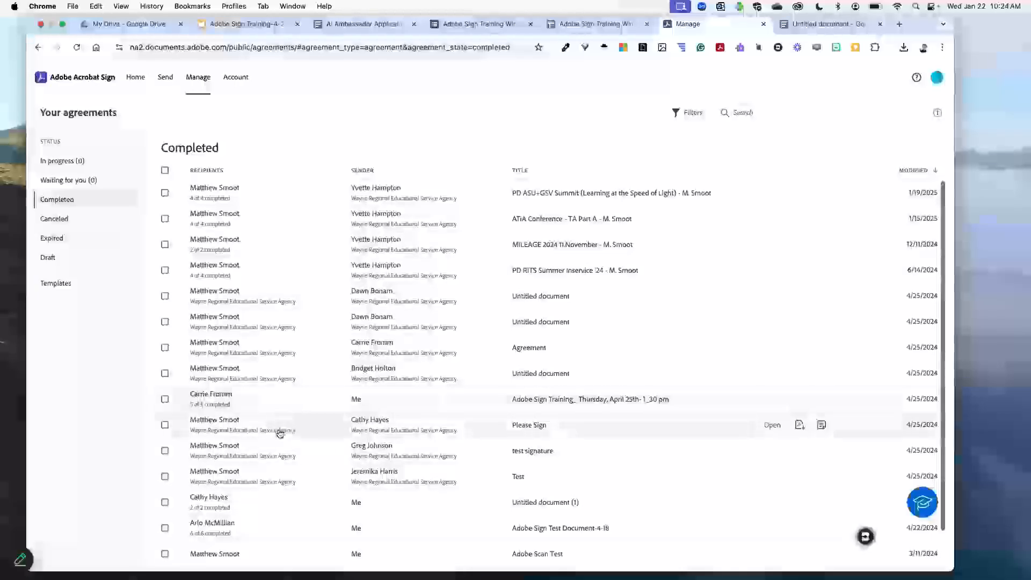
left_click(289, 397)
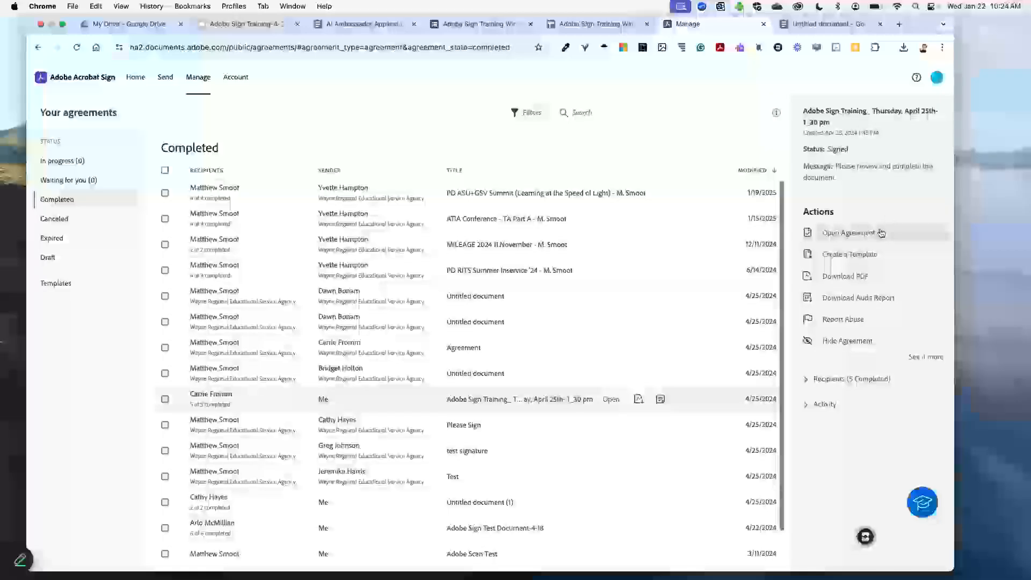
left_click(864, 240)
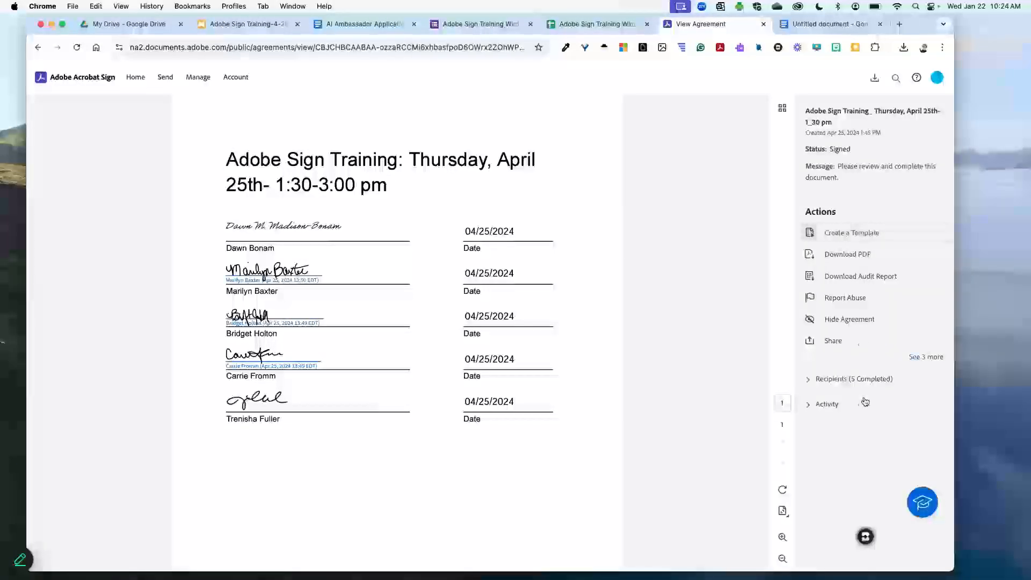
left_click(832, 407)
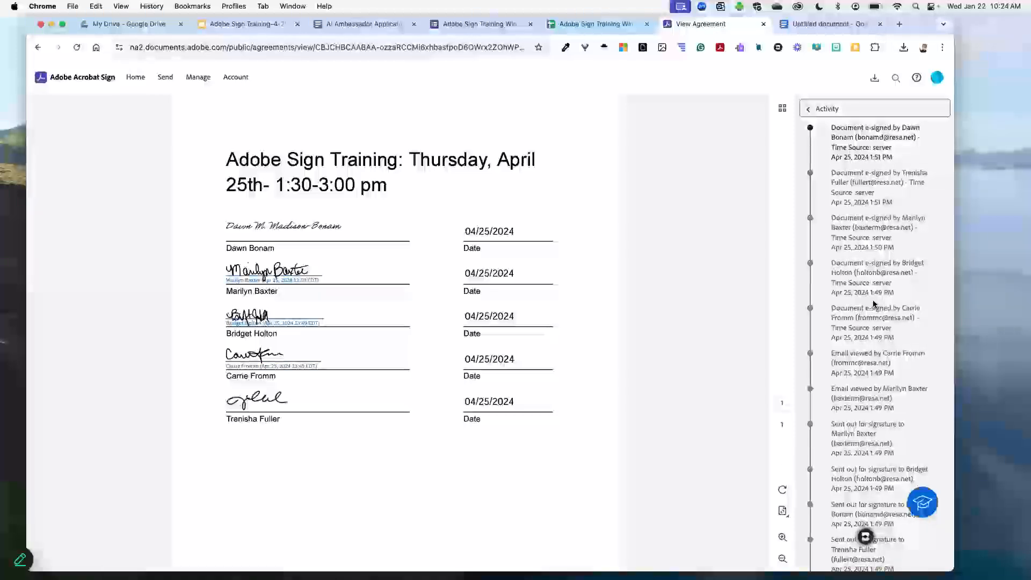
Show the actions available for the completed Adobe Sign Training agreement, and check the agreements under Waiting for you
left_click(187, 78)
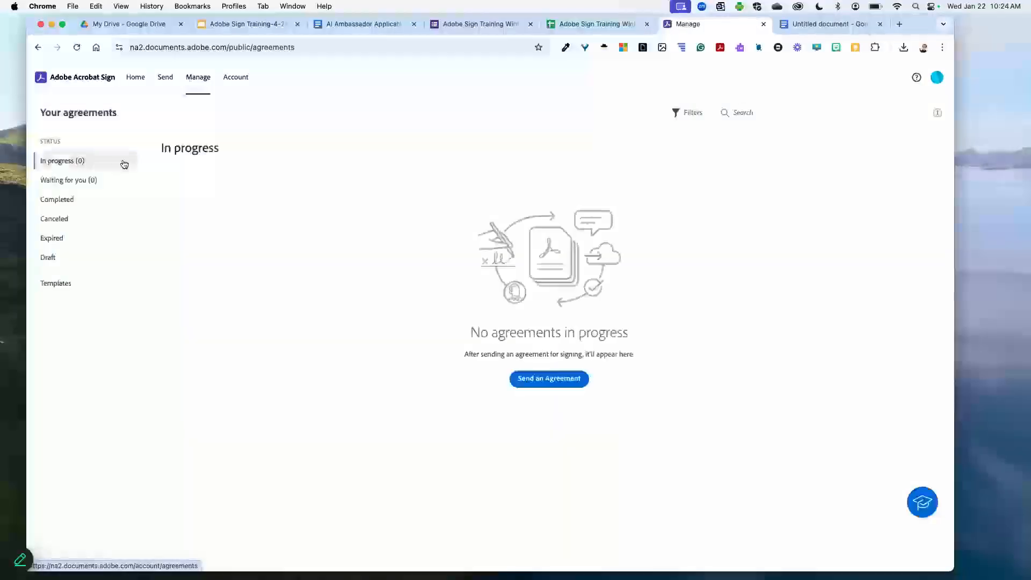
left_click(66, 203)
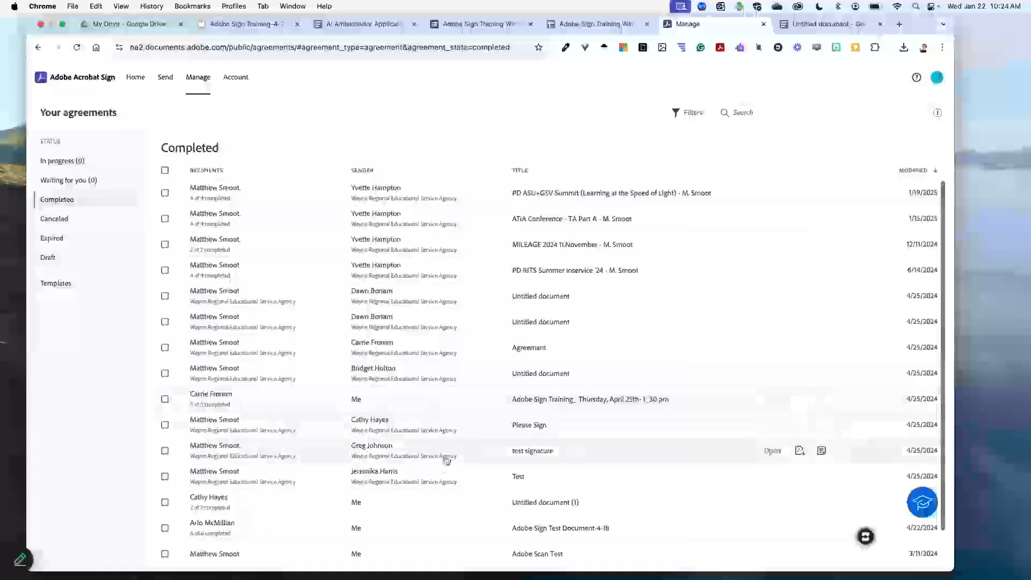
left_click(432, 397)
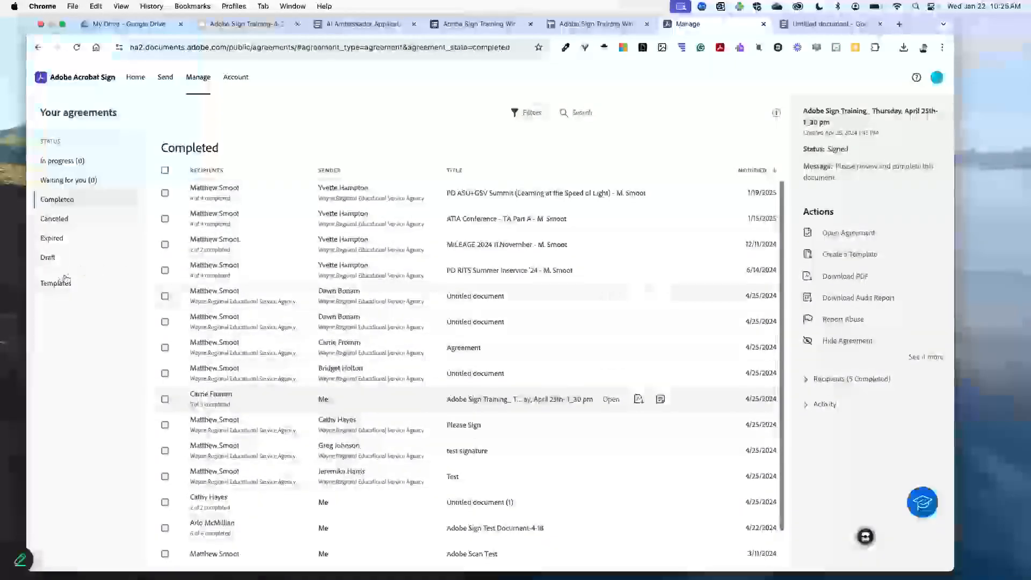
left_click(59, 181)
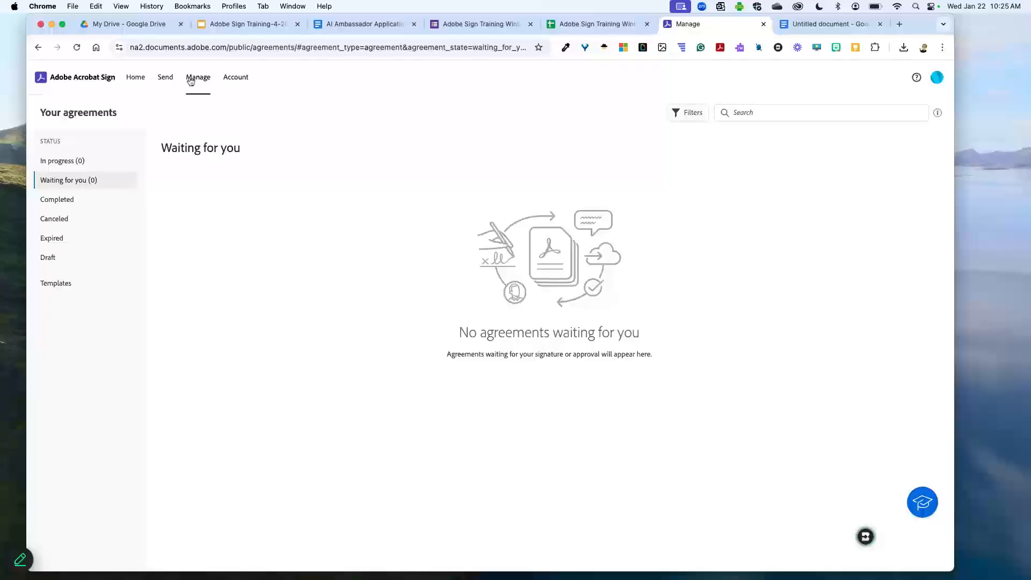
View the page for sending documents for signature and return to the Acrobat Sign home page, dismissing the meeting notification
left_click(166, 77)
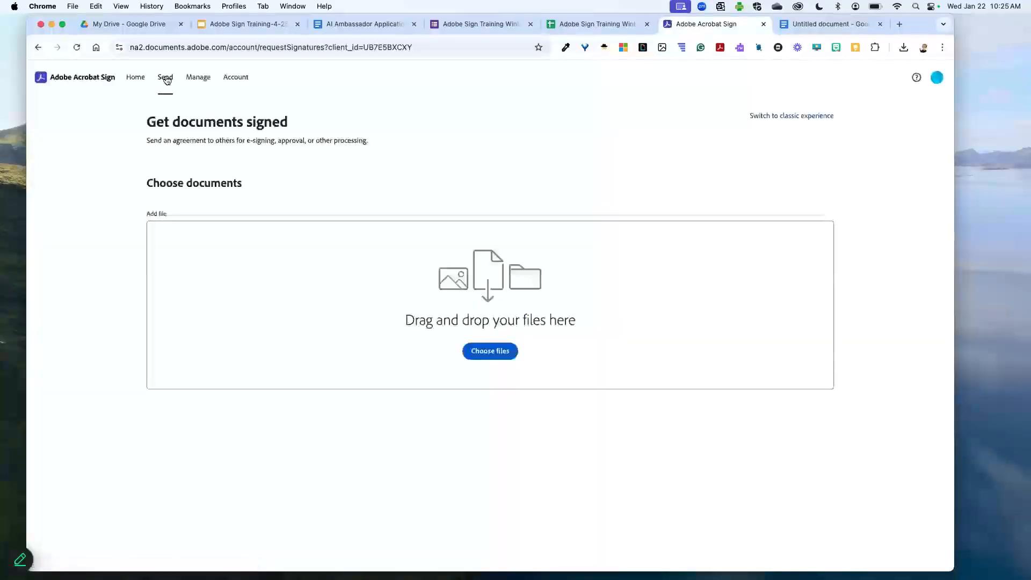
left_click(135, 78)
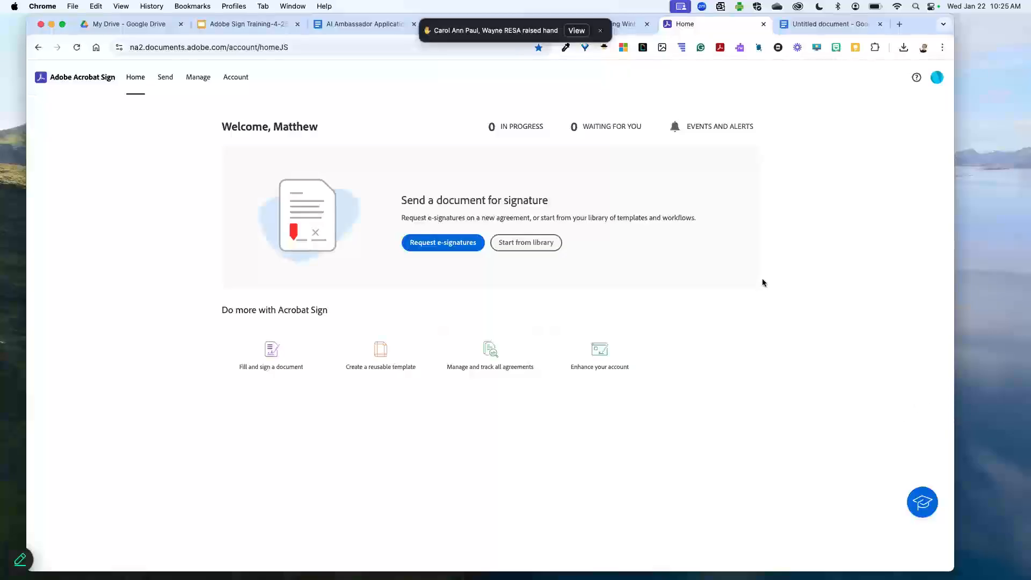
left_click(602, 34)
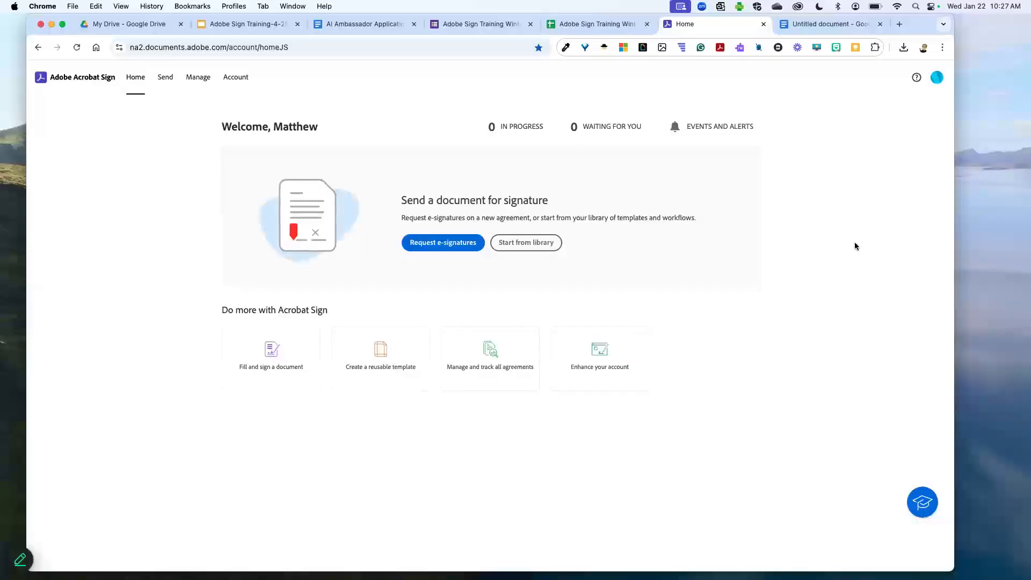
left_click(899, 24)
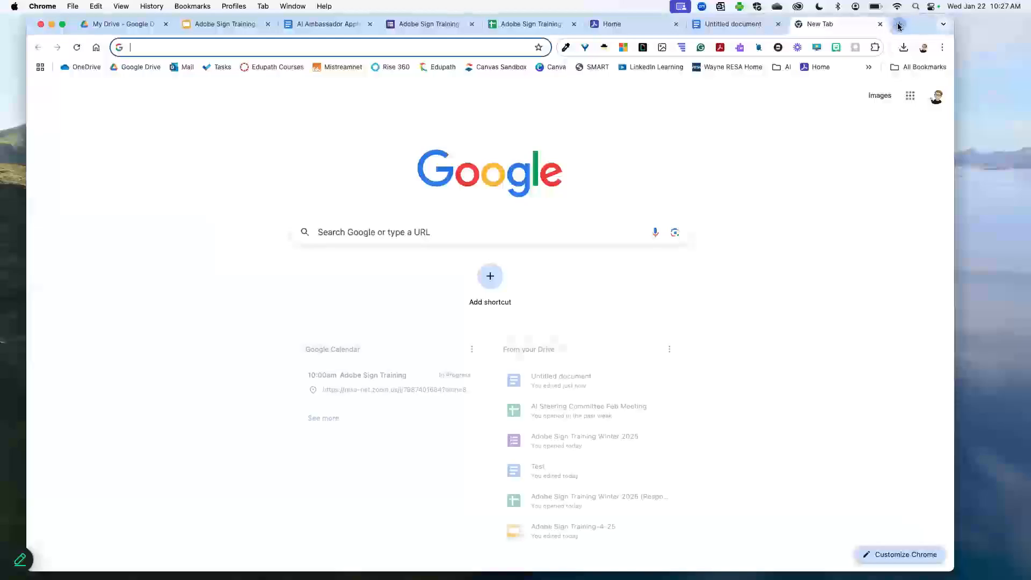
type("a")
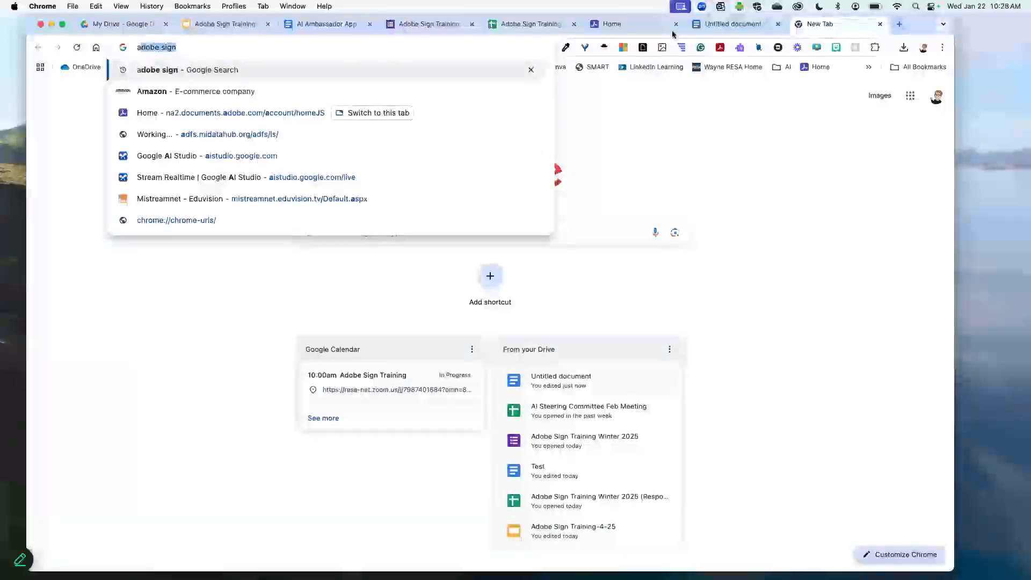
key("BackSpace")
key("BackSpace")
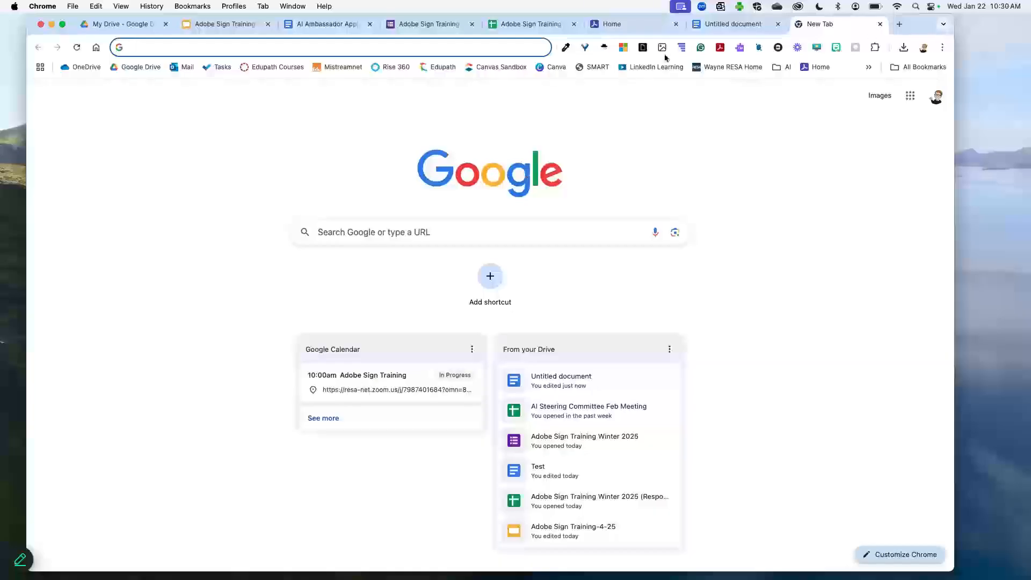
left_click(634, 31)
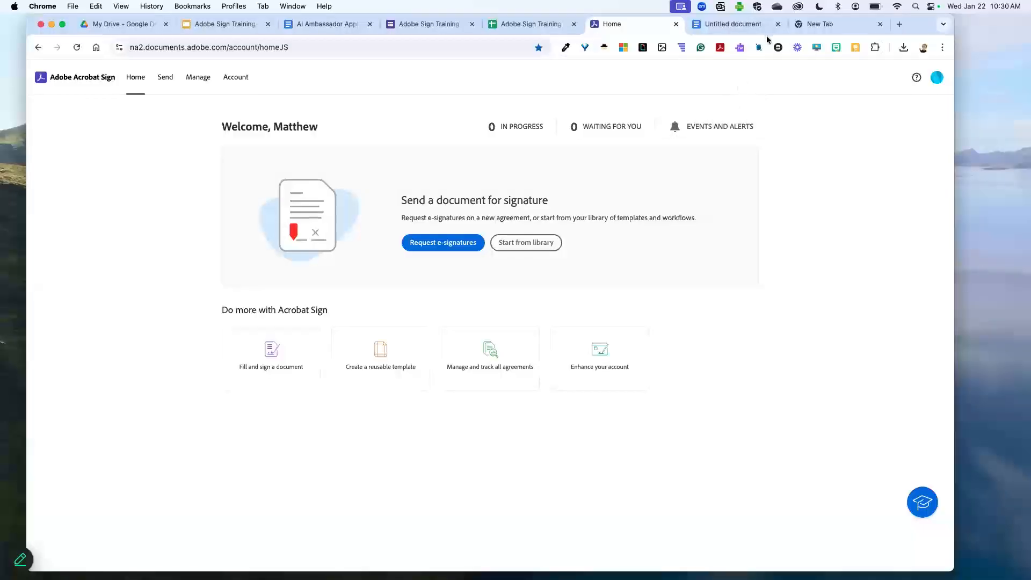
Delete the Test Signature text and its signature line from the Google Docs document
left_click(736, 24)
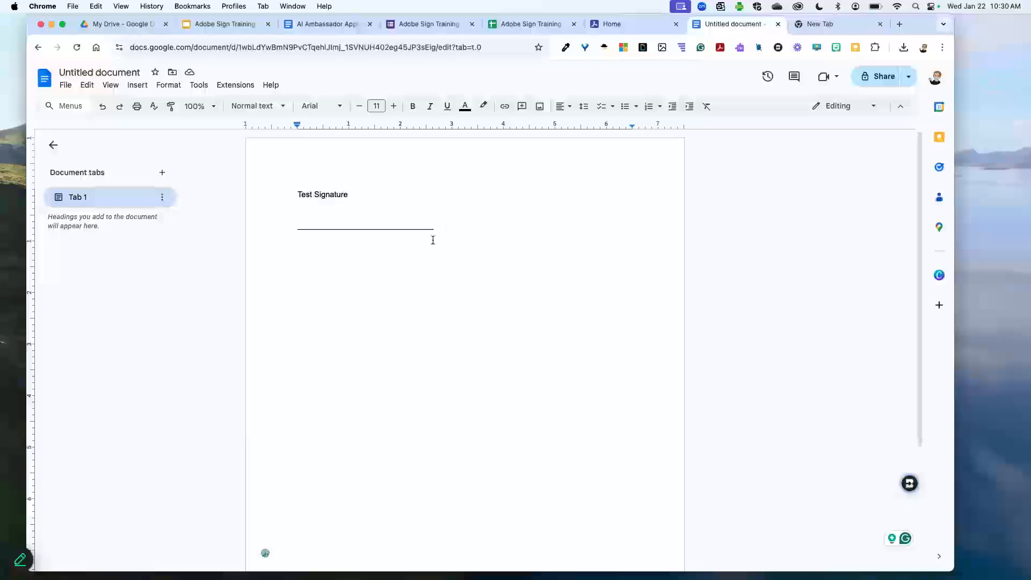
mouse_move(432, 225)
left_mouse_down()
mouse_move(265, 207)
mouse_move(270, 170)
left_mouse_up()
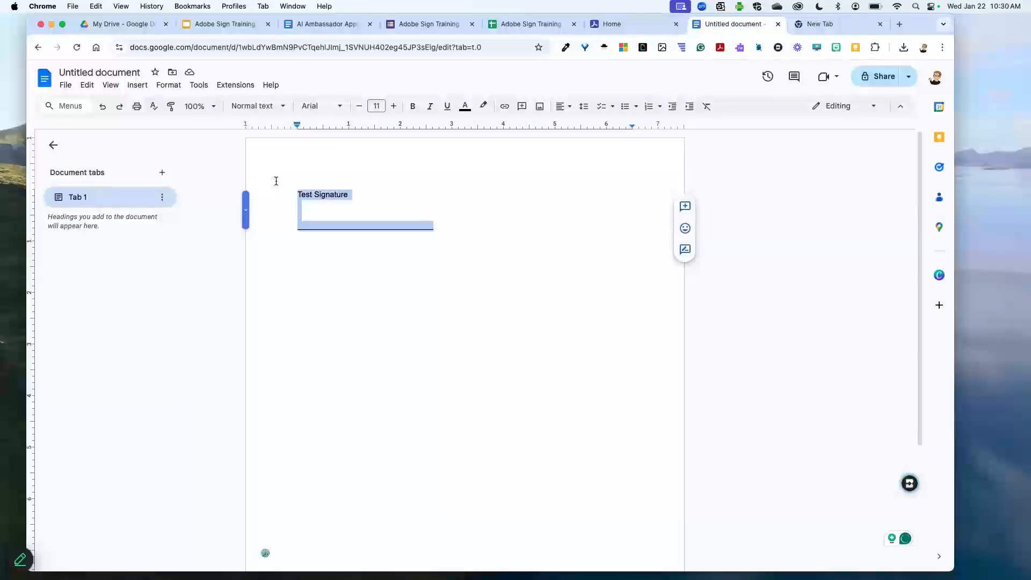
key("BackSpace")
scroll(279, 172, "down", 2)
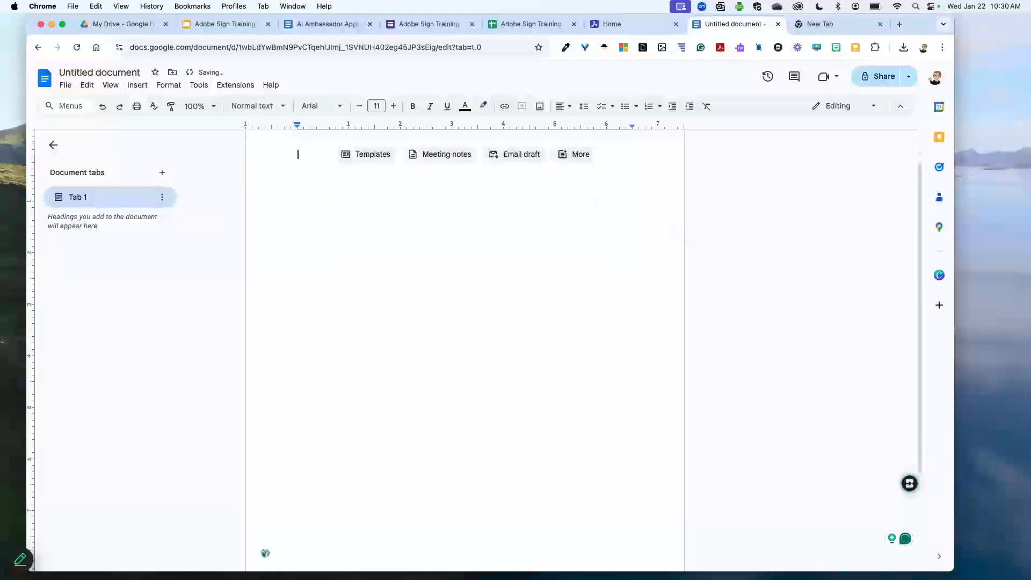
Open a new blank Google Docs document in the same tab using the address docs.new
left_click(260, 47)
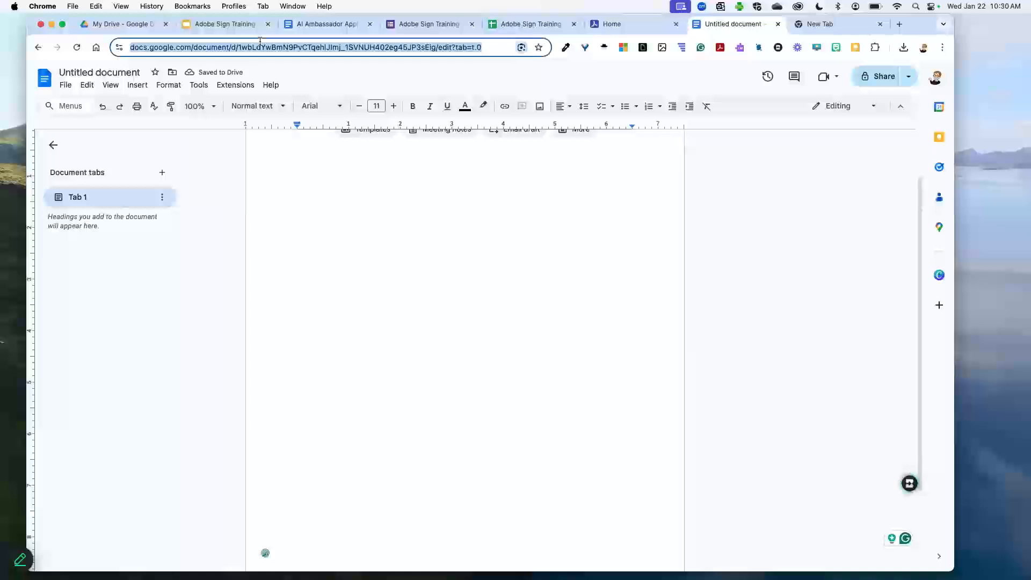
type("docs.new")
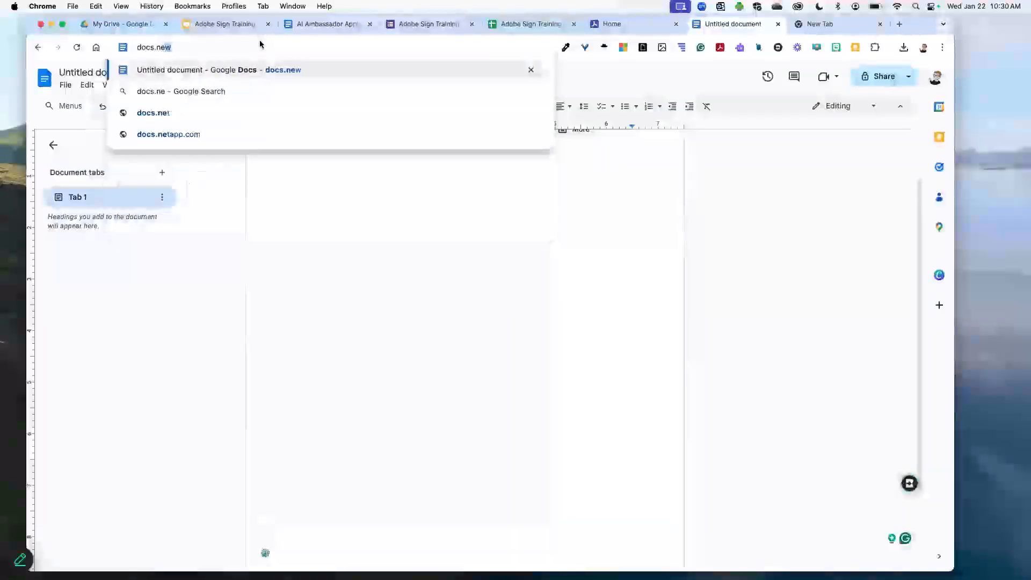
key("Return")
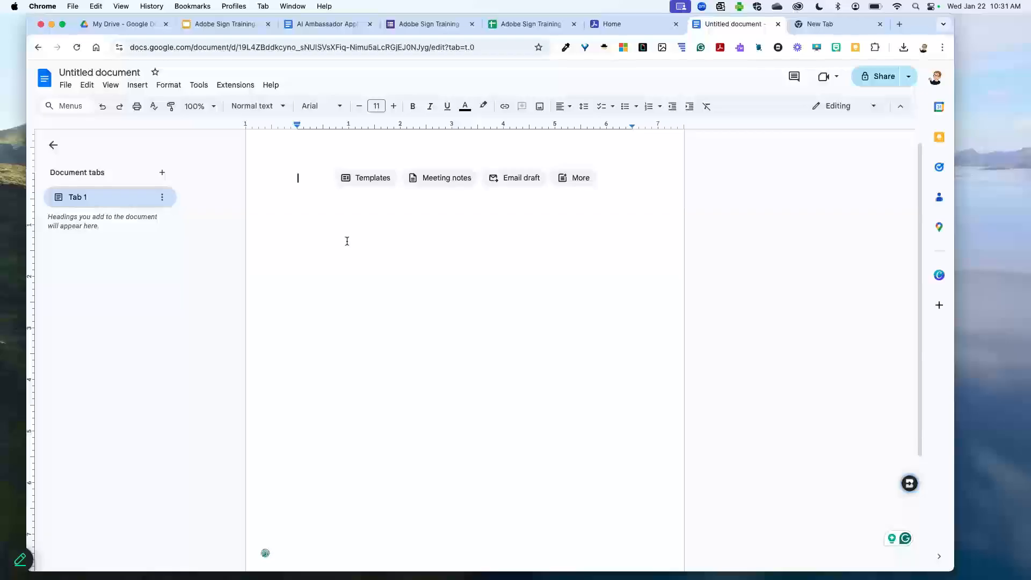
Enter the label "Name:" in the document with a line of underscores a few lines below it
type("Name")
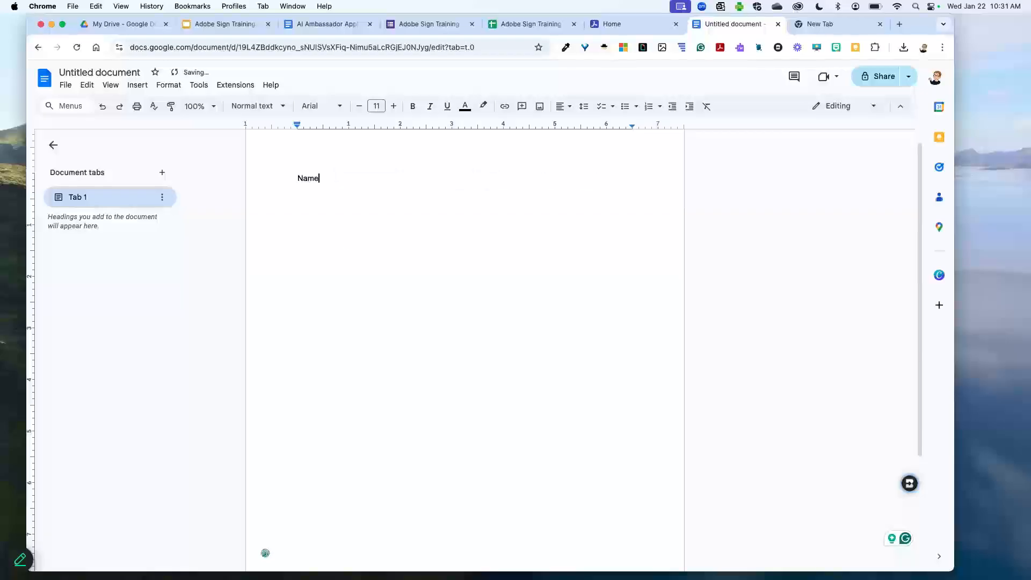
type(":")
key("Return")
key("Return")
key("Return")
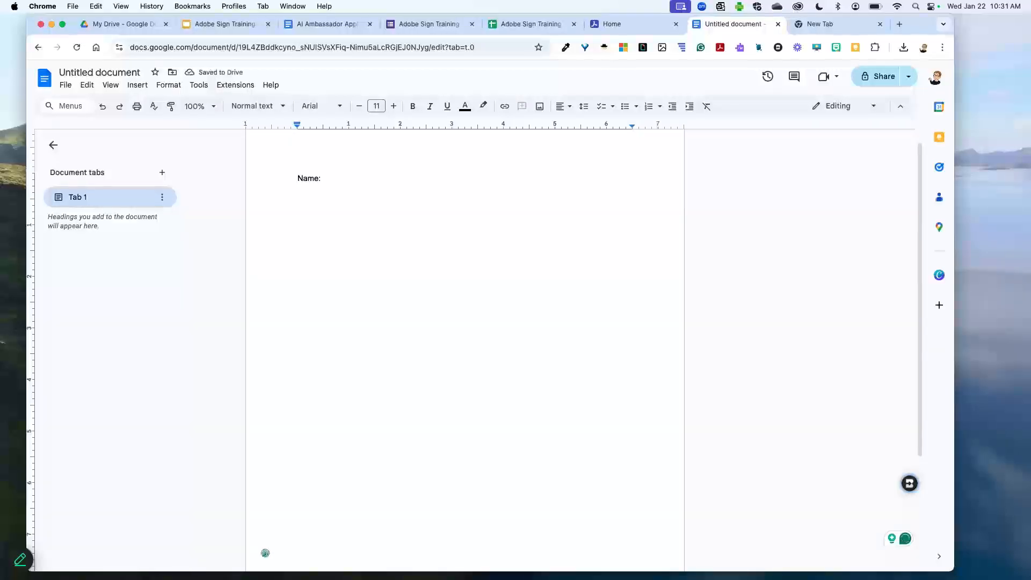
type("_________________________________")
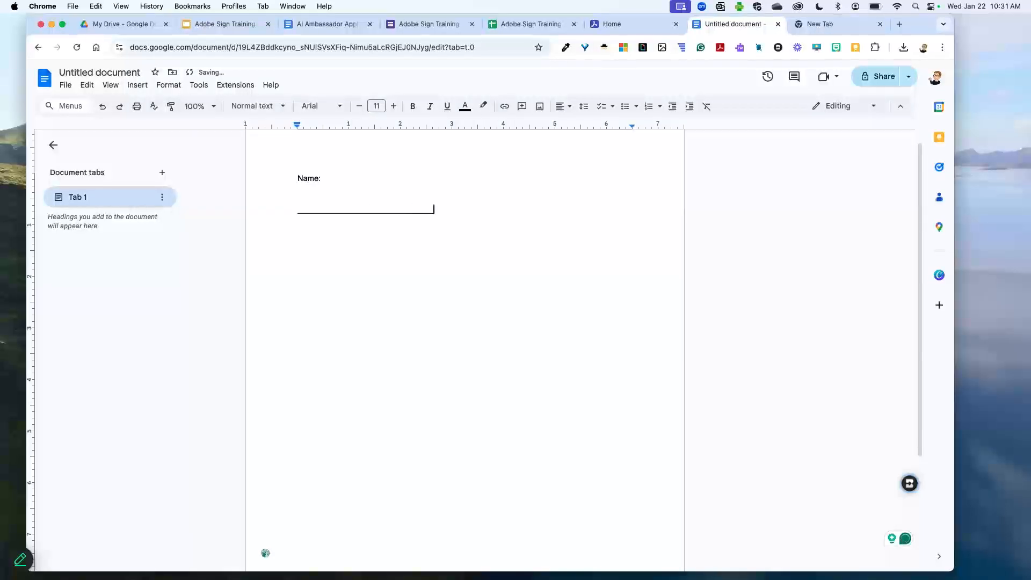
type("__")
Add the label "Signature:" below the name line, with an underscore line of the same length a few lines beneath it
key("Return")
key("Return")
key("Return")
key("Return")
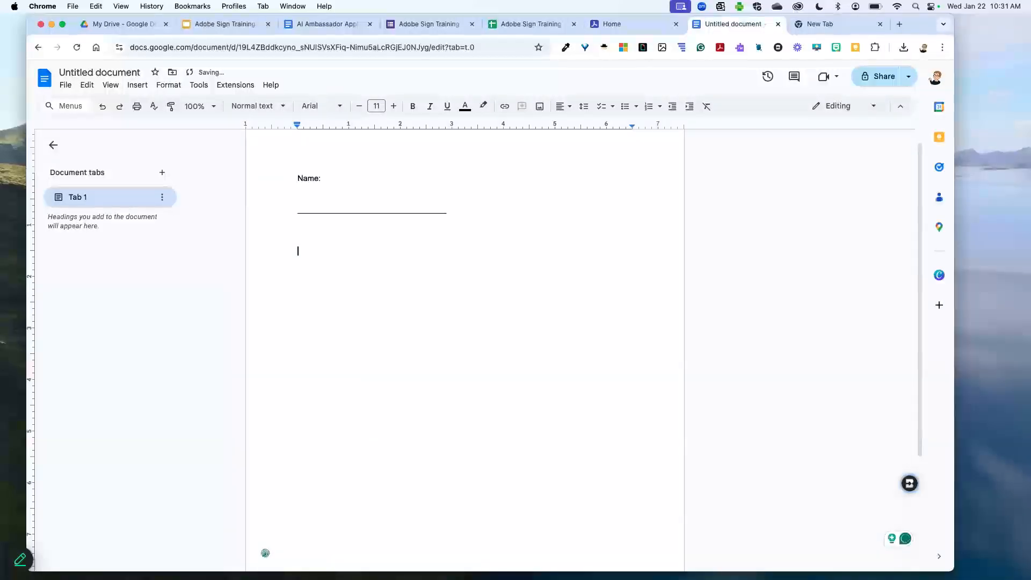
type("Signa")
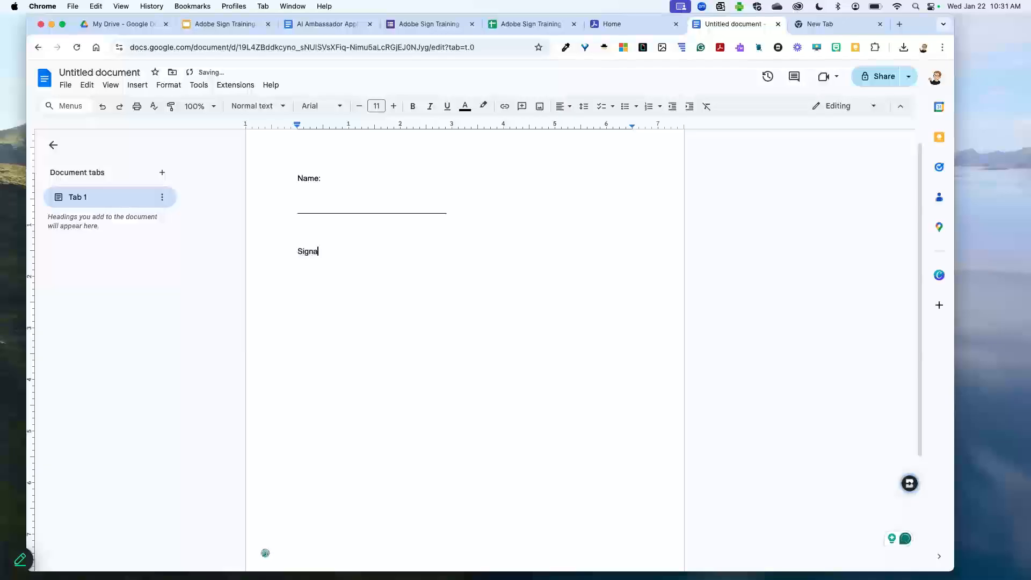
type("ture:")
key("Return")
key("Return")
key("Return")
key("Return")
type("_______________________________")
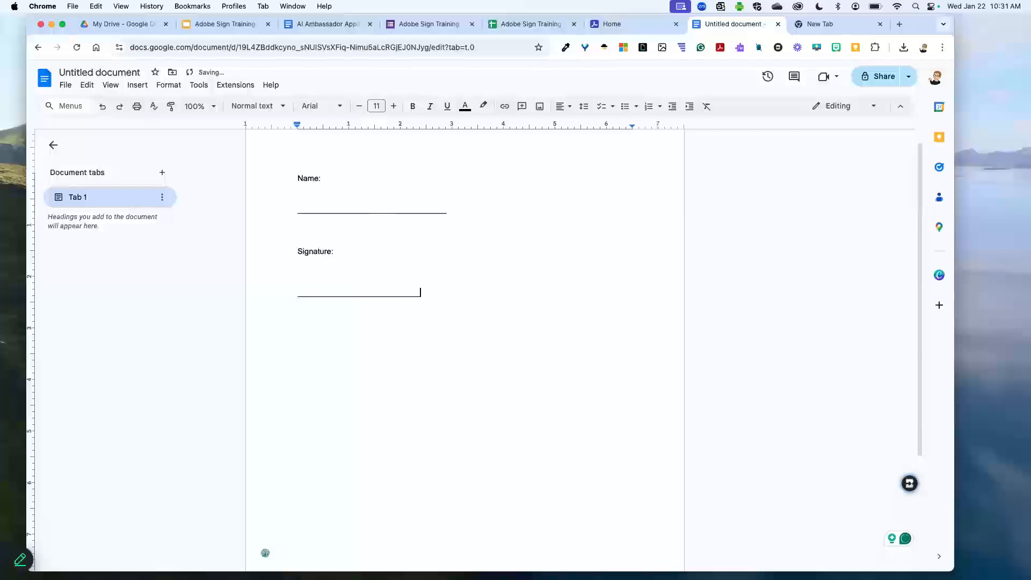
type("___")
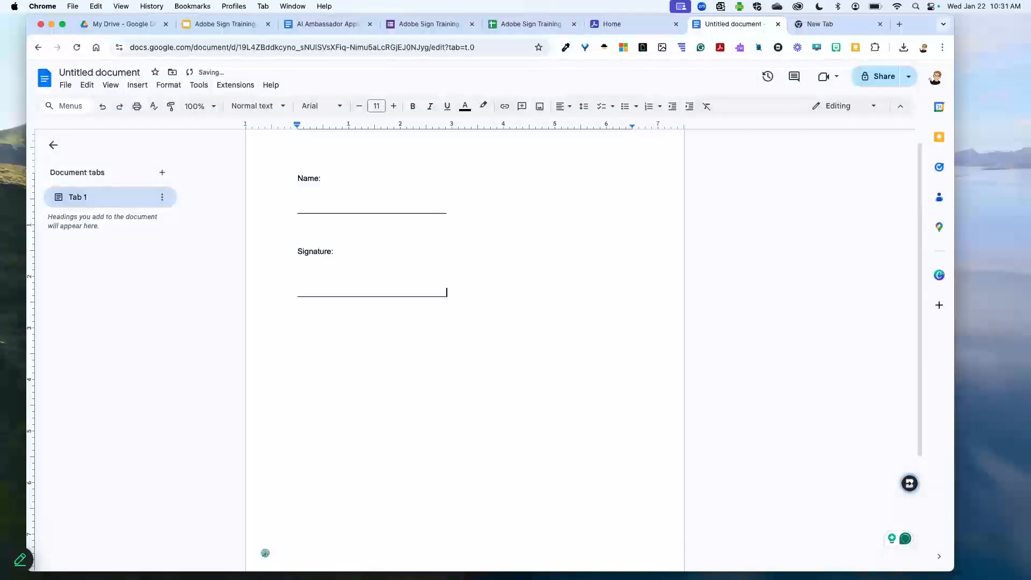
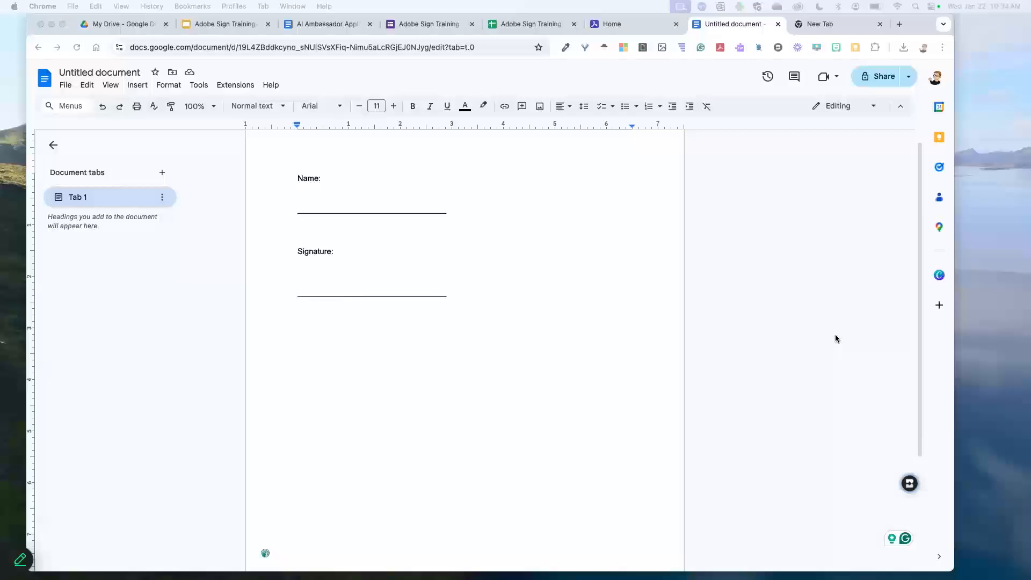
Rename the untitled Google Docs document as Test Signature Page
left_click(553, 283)
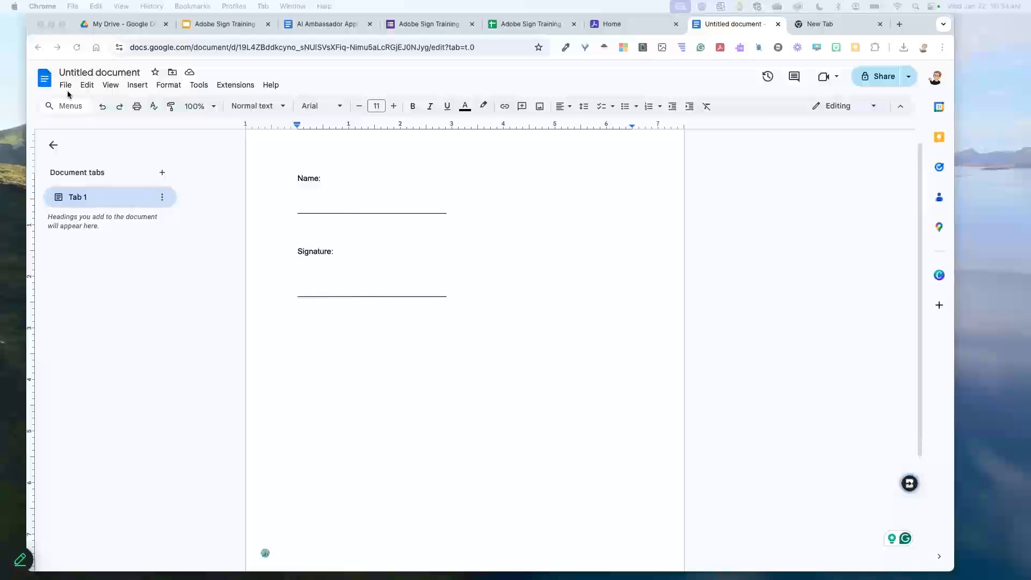
left_click(106, 72)
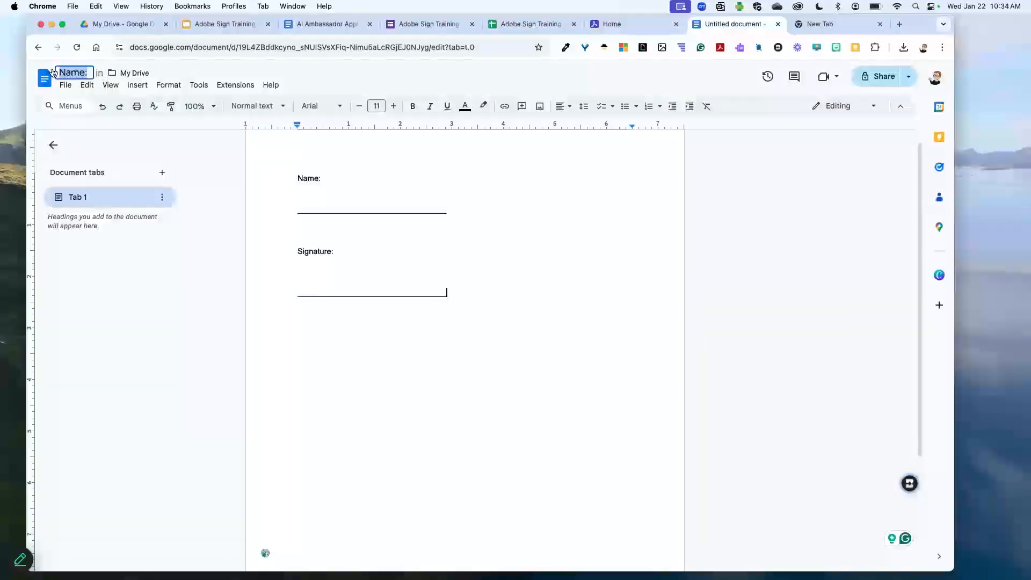
type("Test Signatyu")
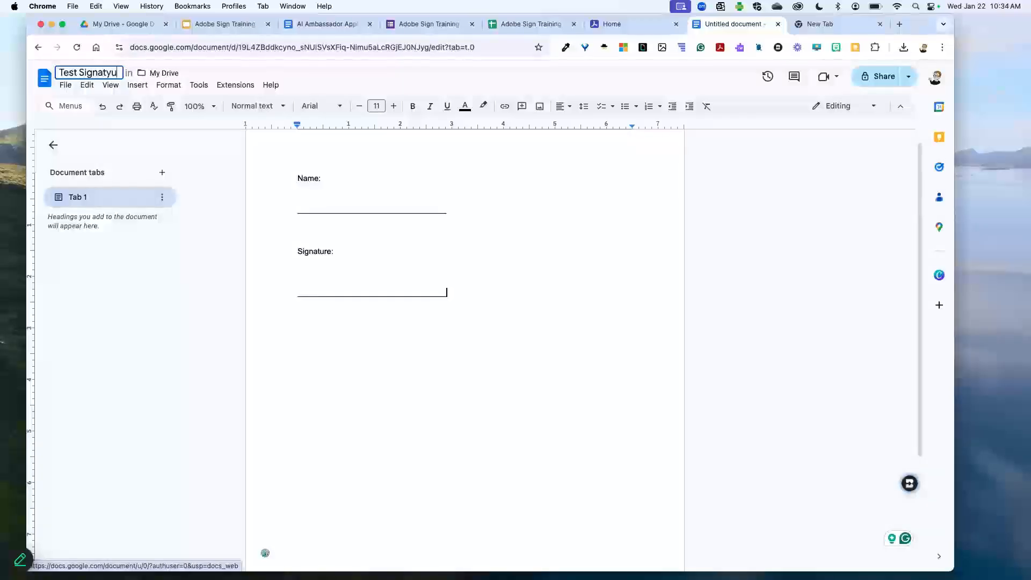
key("BackSpace")
type("ure Page")
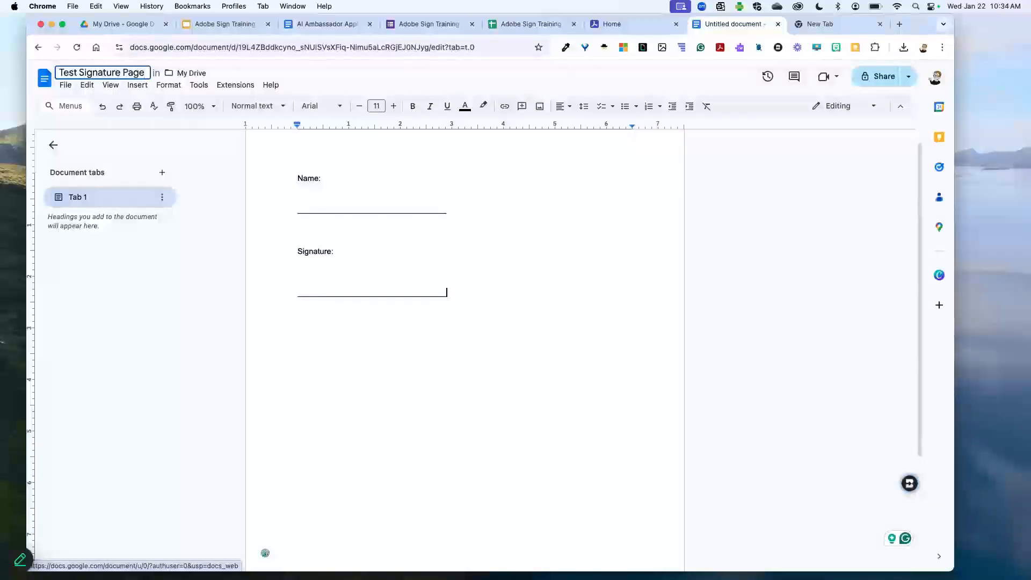
left_click(698, 264)
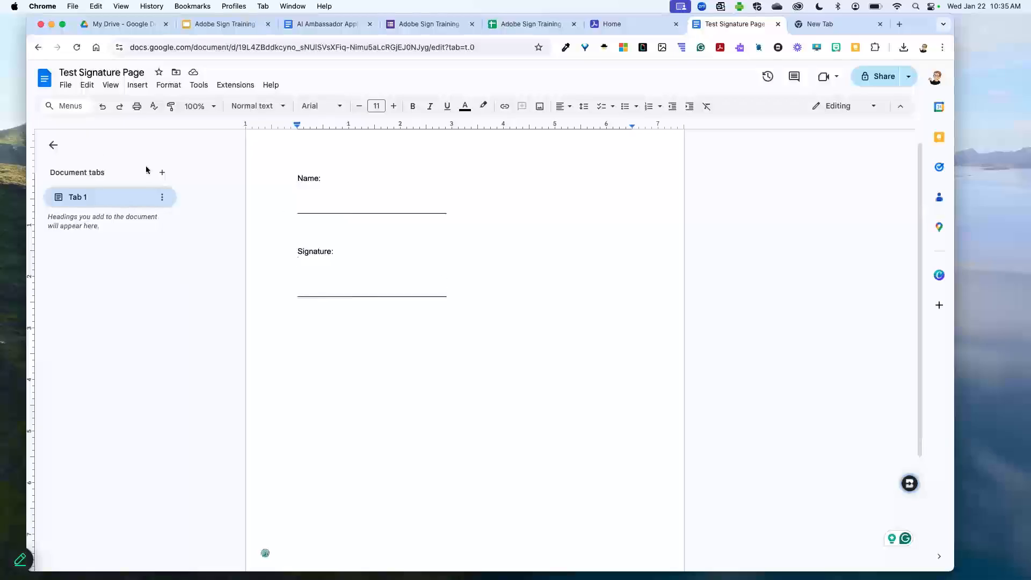
Download the document as a PDF and open the browser's recent download history
left_click(68, 86)
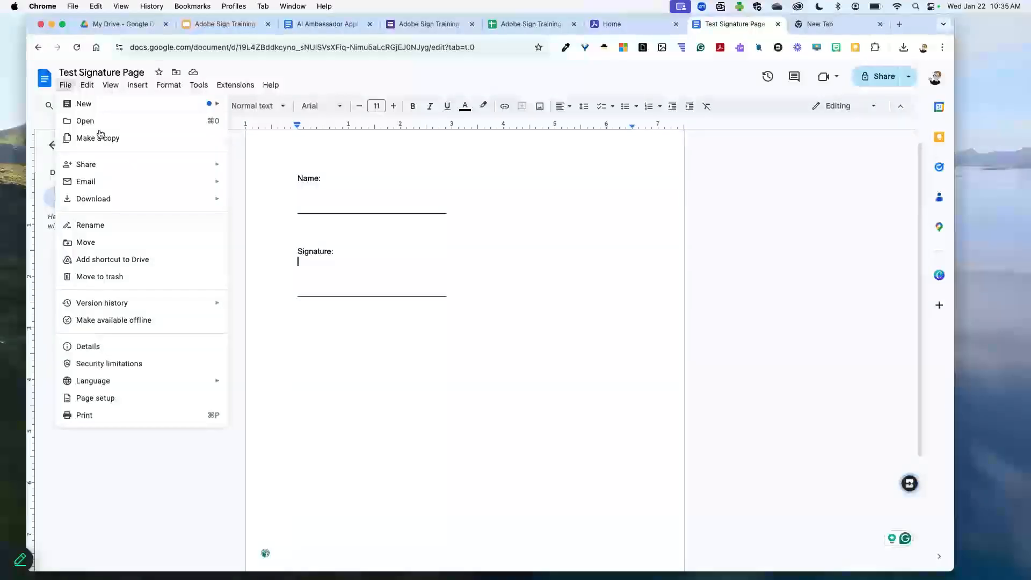
mouse_move(126, 198)
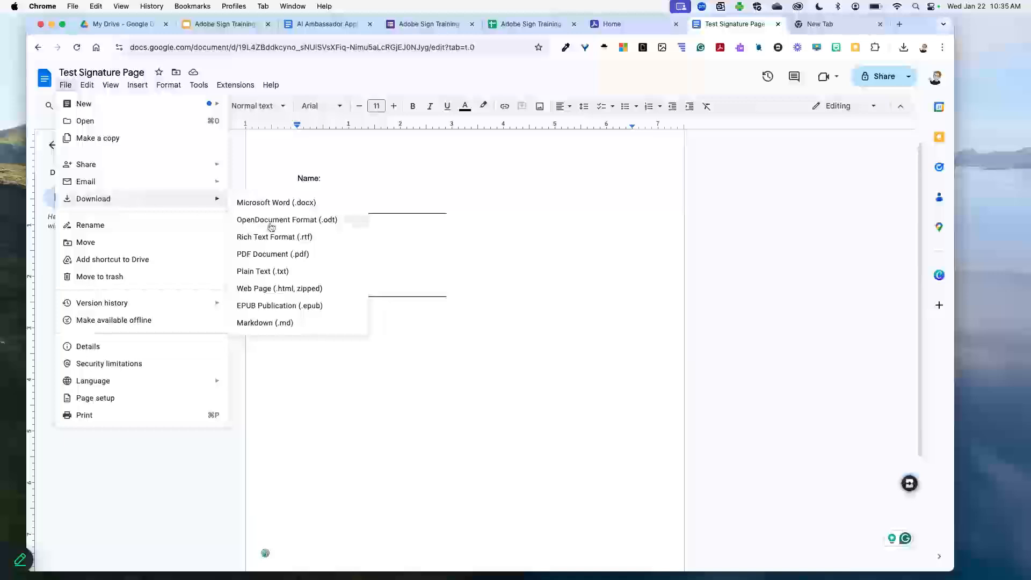
left_click(327, 255)
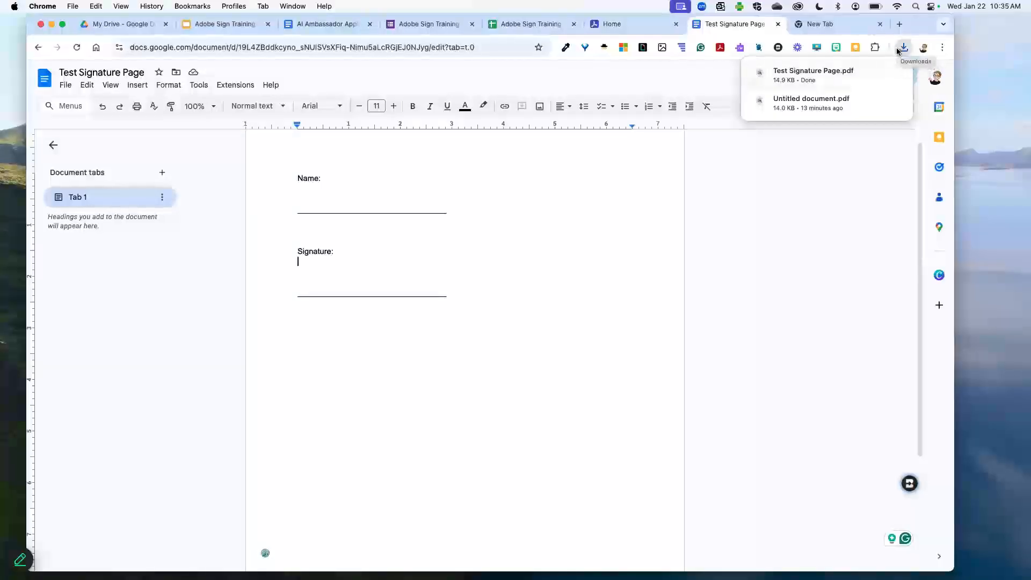
left_click(943, 48)
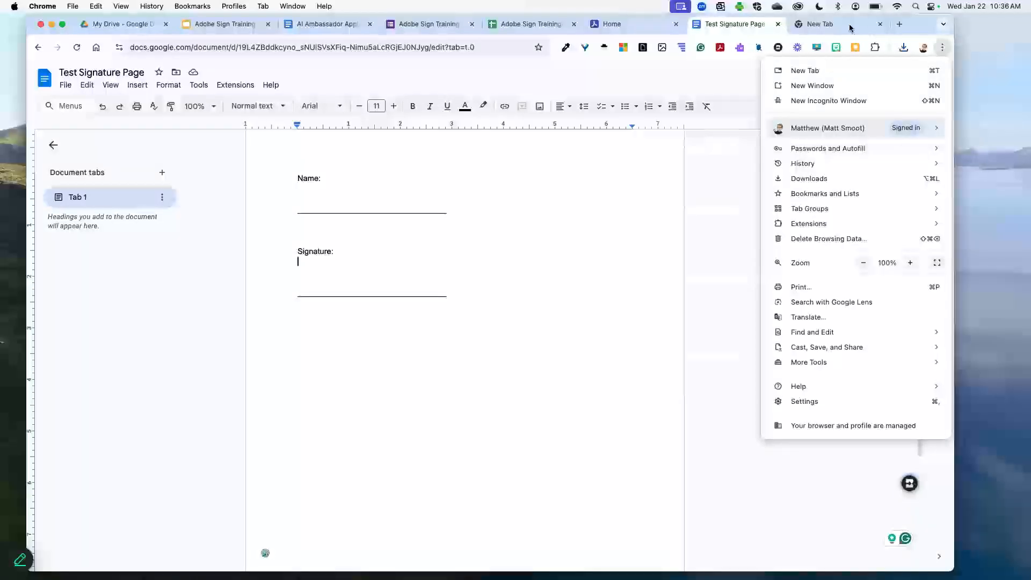
left_click(752, 26)
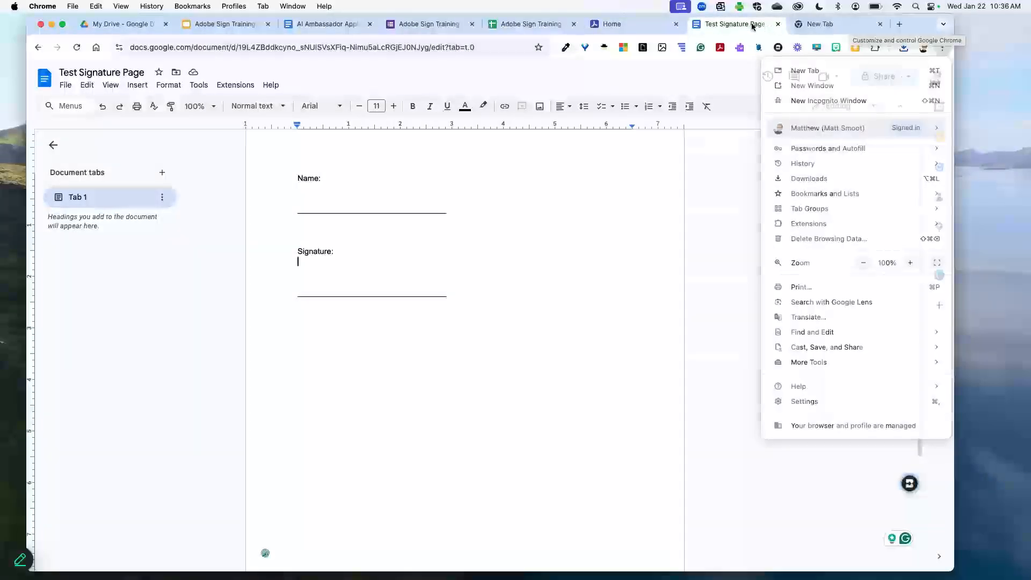
left_click(904, 47)
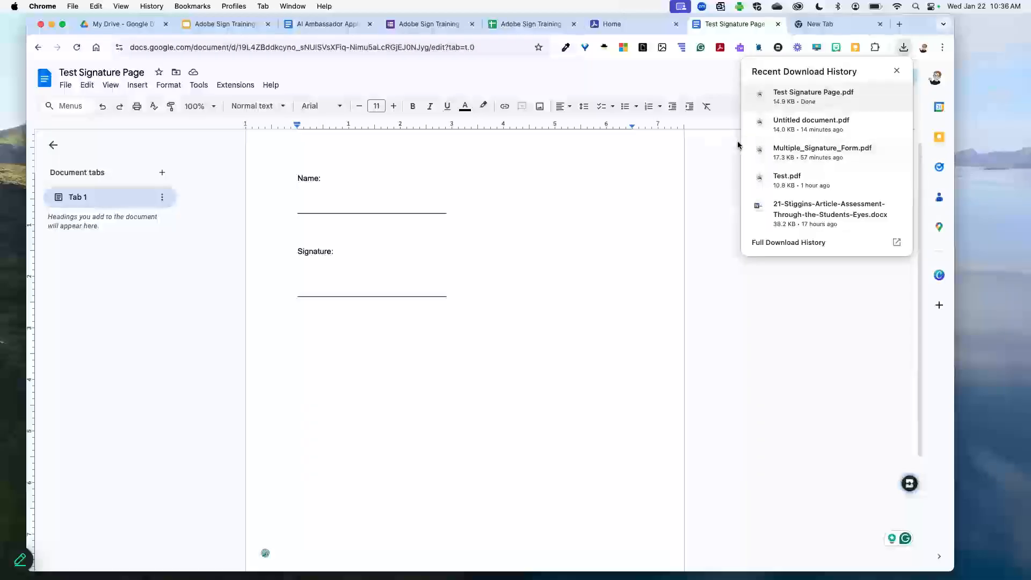
Switch to Adobe Acrobat Sign and start a new e-signature request
left_click(624, 26)
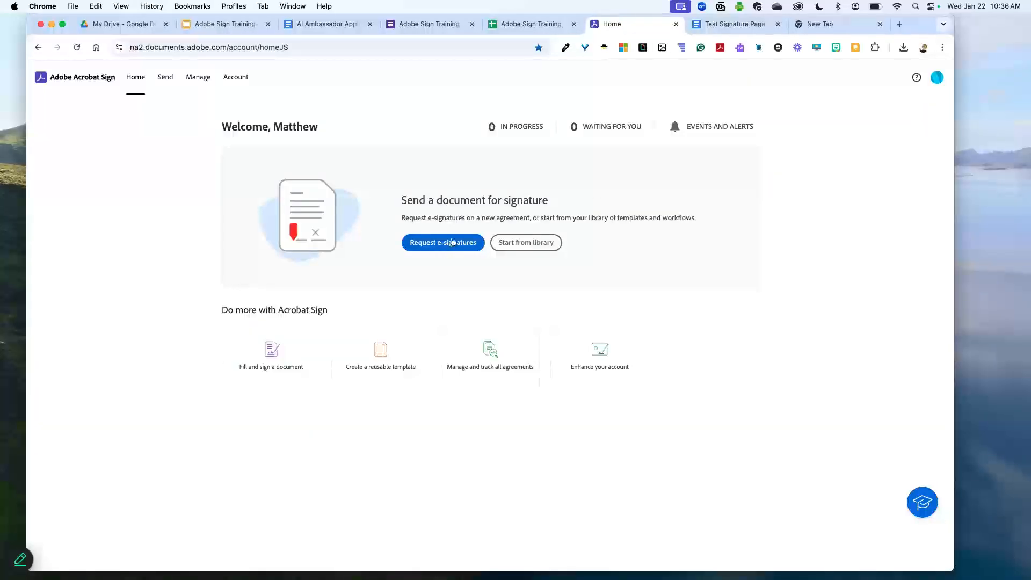
left_click(425, 245)
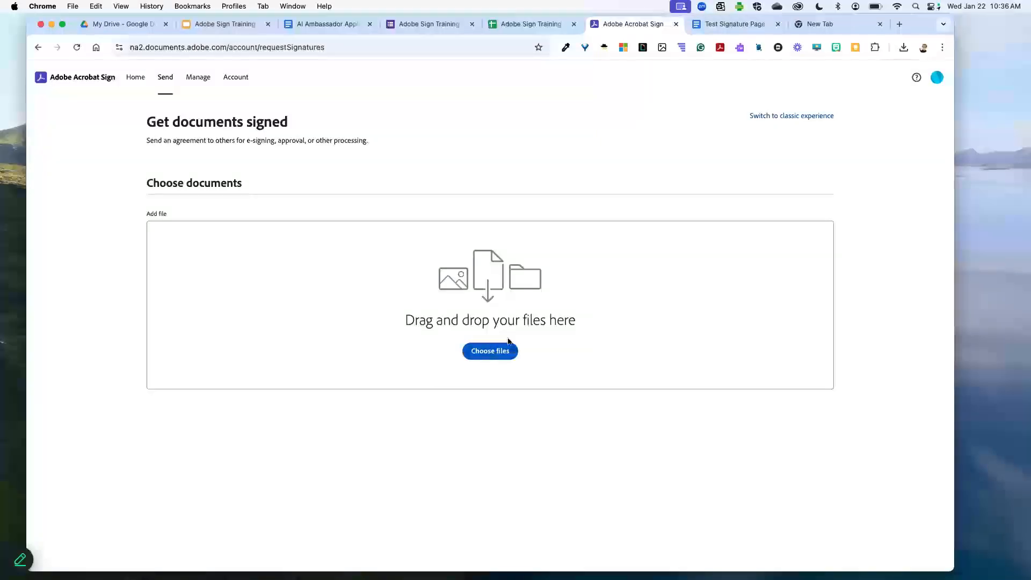
left_click(485, 351)
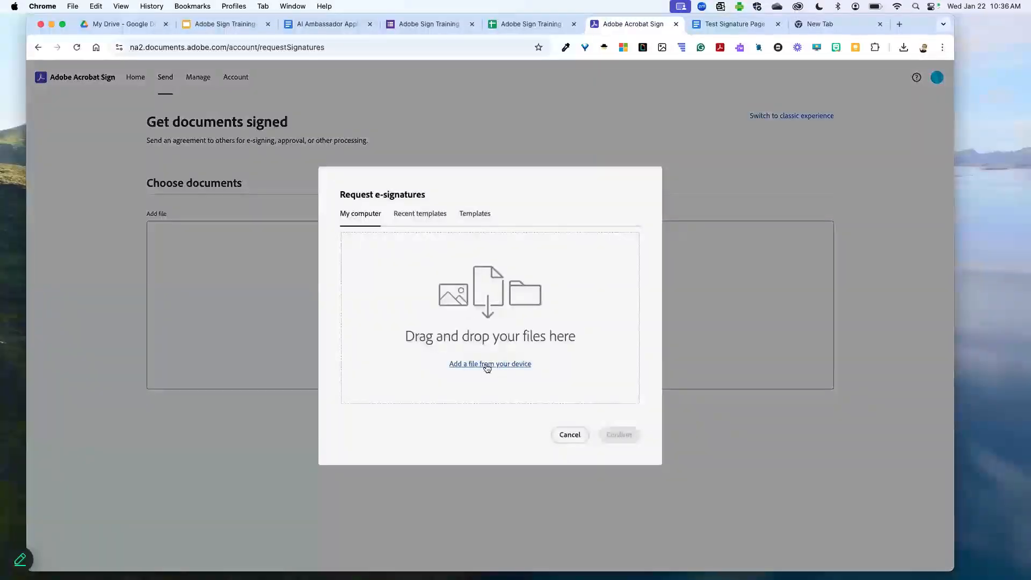
left_click(483, 364)
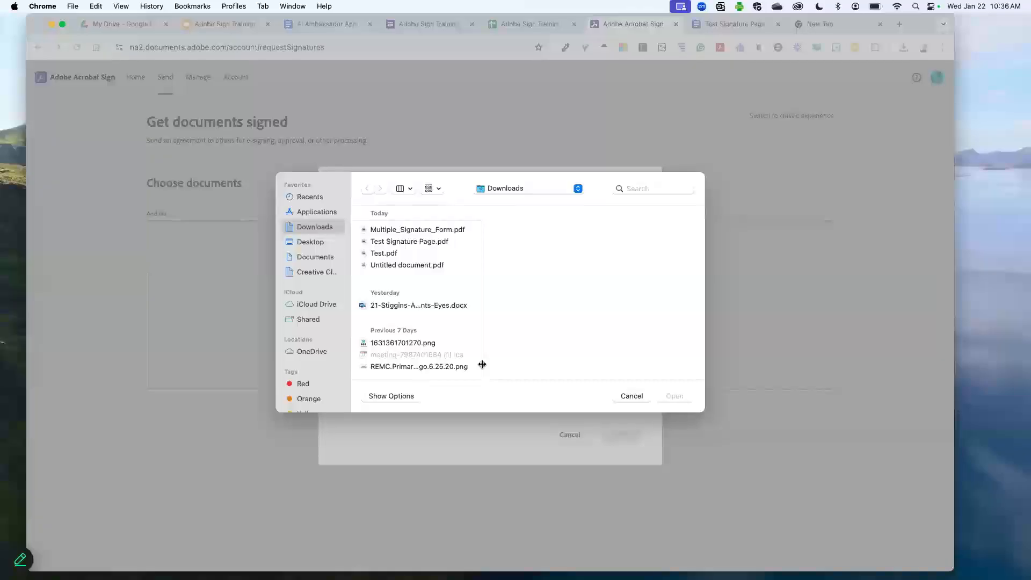
scroll(482, 364, "down", 5)
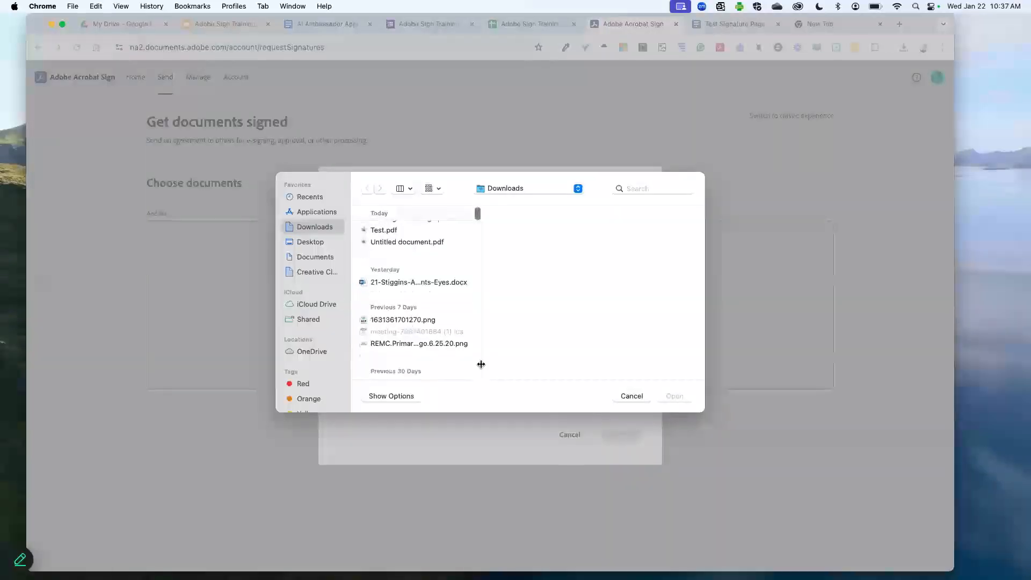
scroll(424, 326, "up", 5)
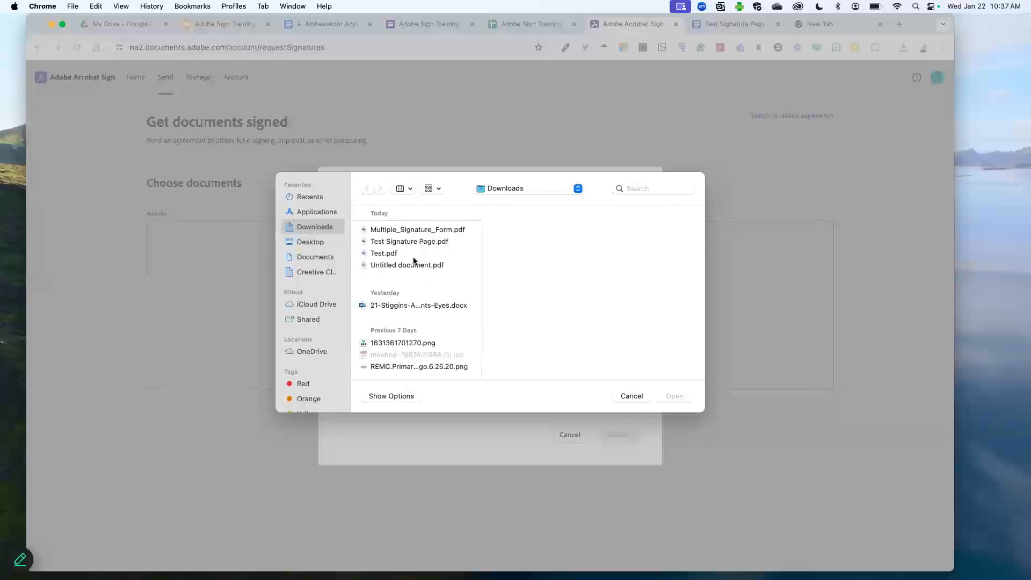
left_click(406, 242)
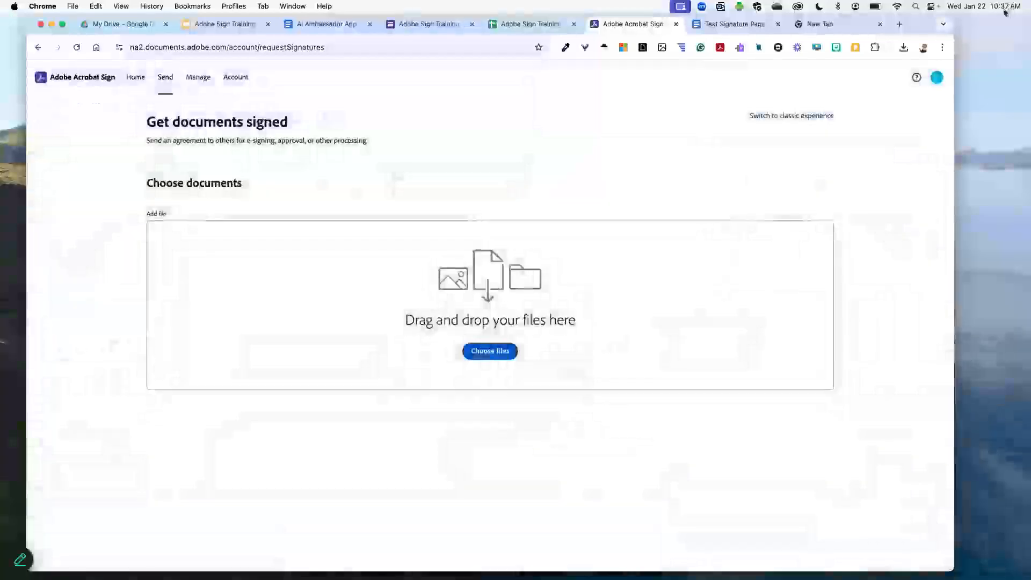
Add Test Signature Page.pdf to the agreement directly from the browser's recent download history
left_click(902, 47)
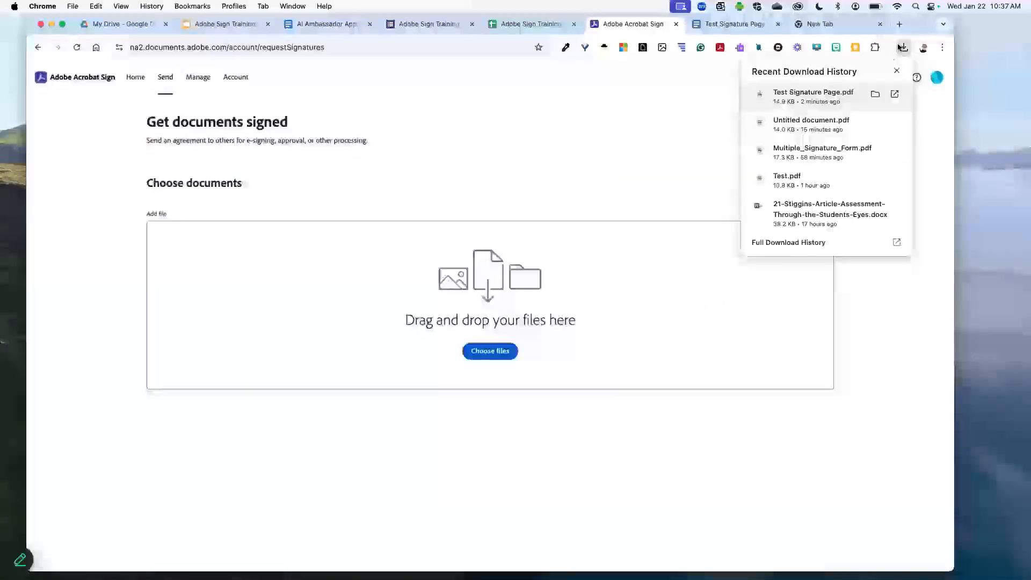
mouse_move(845, 93)
left_mouse_down()
mouse_move(819, 92)
mouse_move(607, 252)
left_mouse_up()
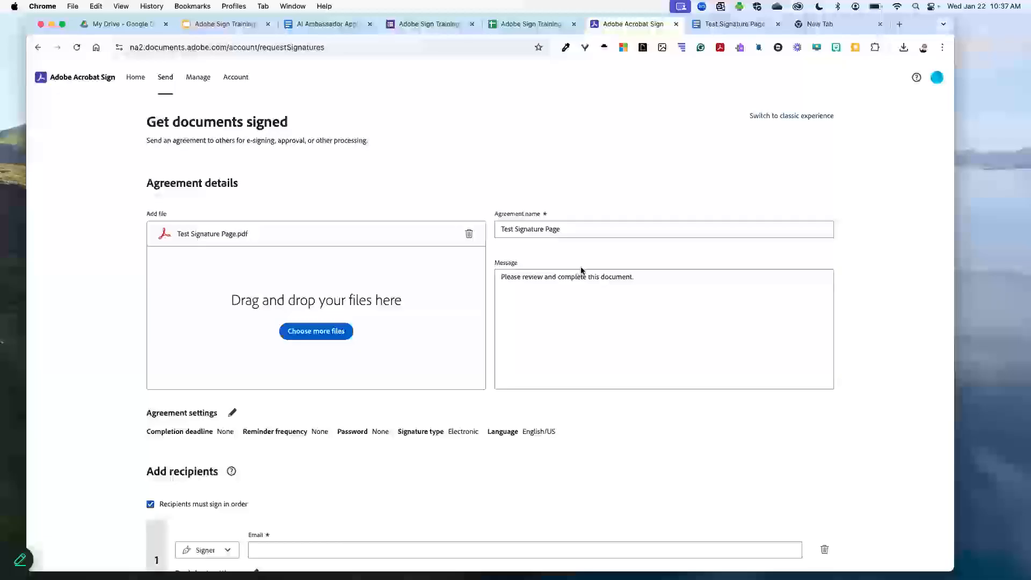
Add yourself as the agreement's only signer and proceed to previewing the document and adding fields
scroll(509, 301, "down", 5)
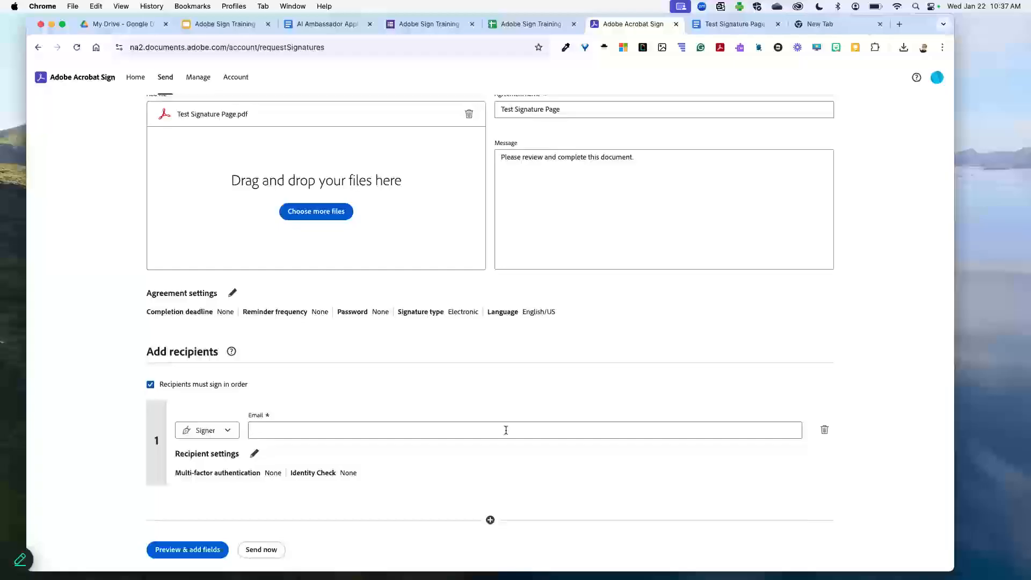
left_click(489, 520)
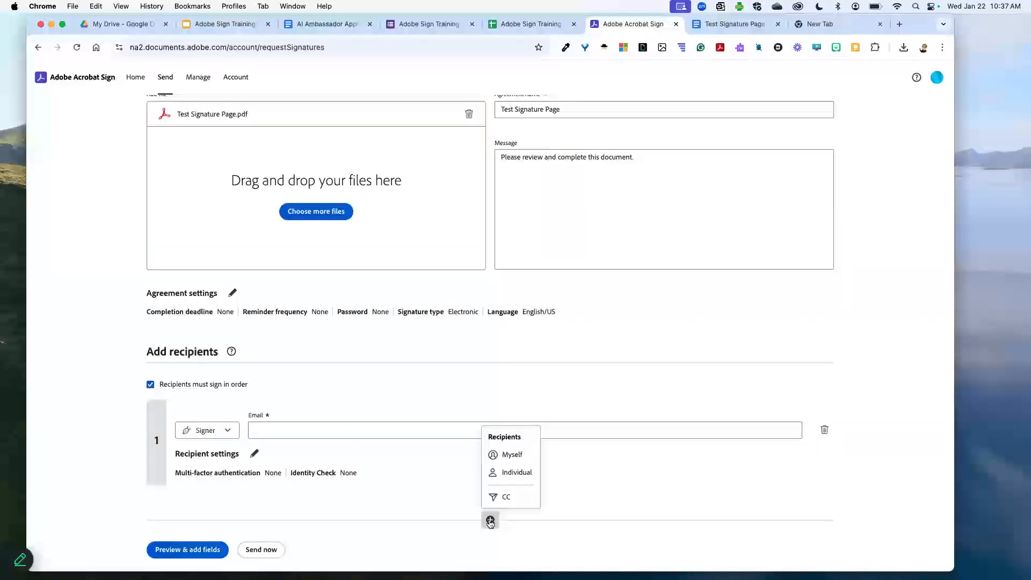
left_click(511, 454)
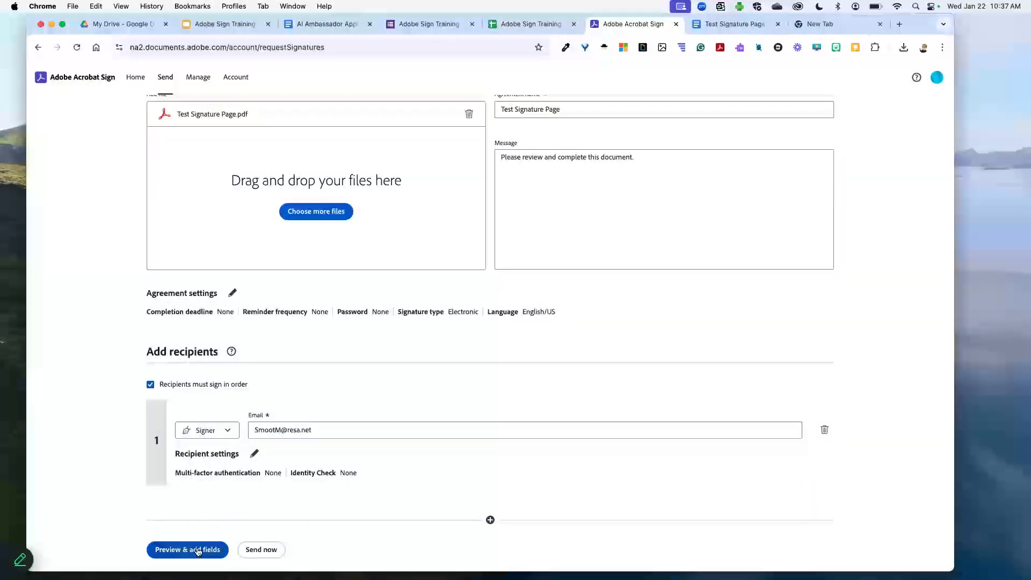
scroll(197, 552, "up", 1)
scroll(197, 552, "up", 1)
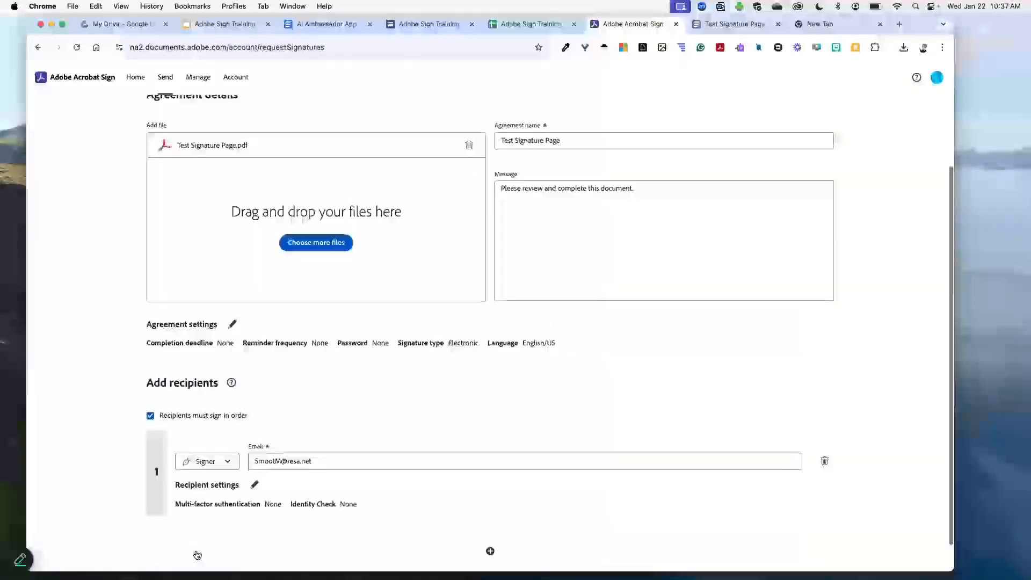
left_click(196, 554)
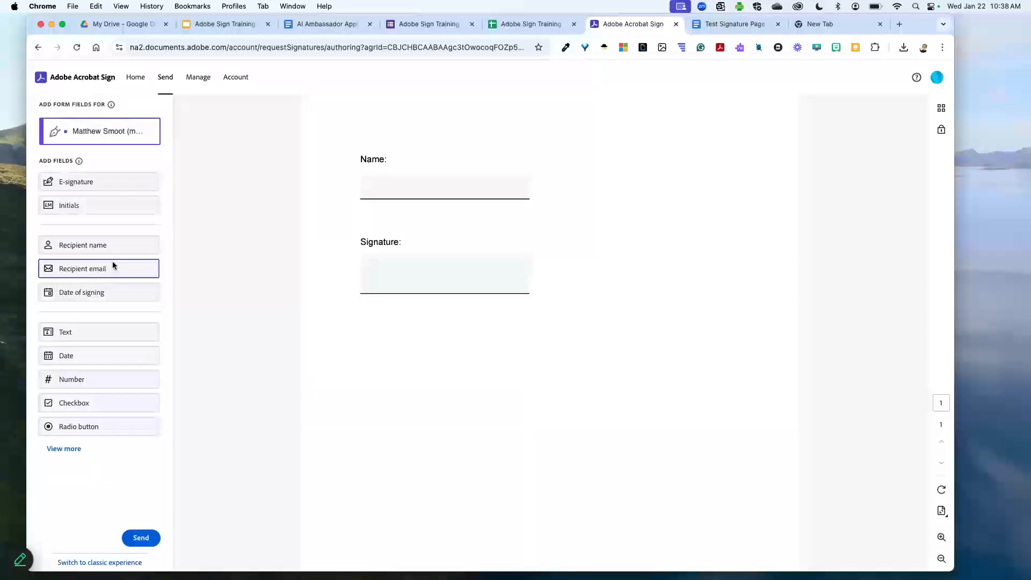
Place a Recipient name field on the Name line and an E-signature field on the Signature line
left_click_drag(106, 248, 372, 180)
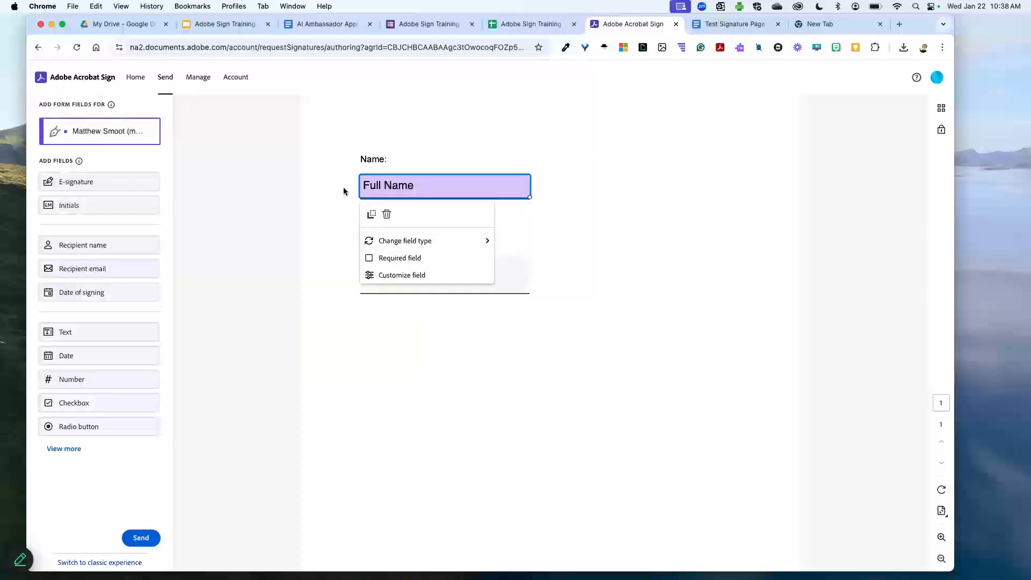
left_click(127, 189)
mouse_move(127, 190)
left_mouse_down()
mouse_move(382, 276)
mouse_move(365, 269)
left_mouse_up()
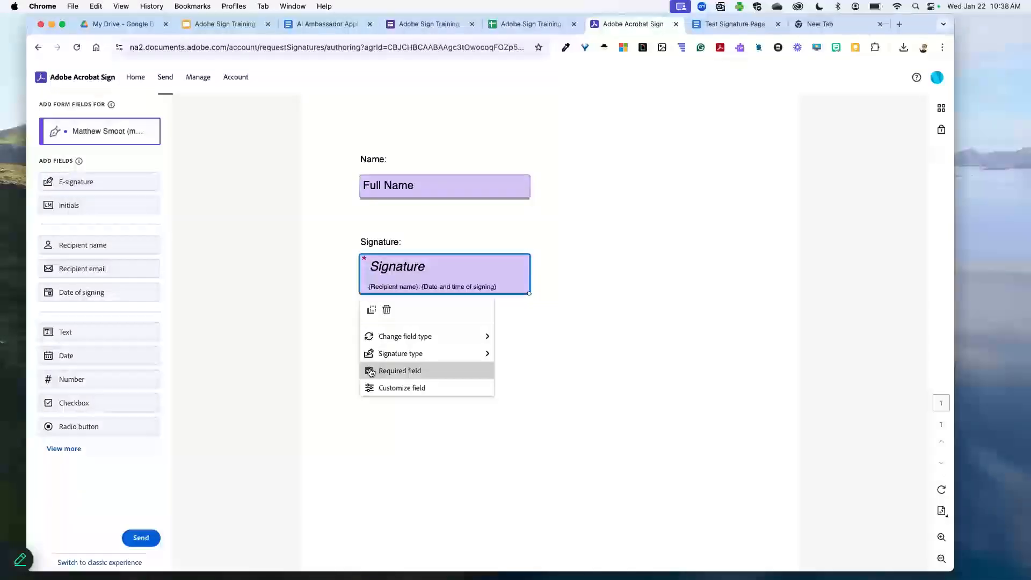
Mark the recipient name field as required, turn the requirement off again, and close its options
mouse_move(376, 356)
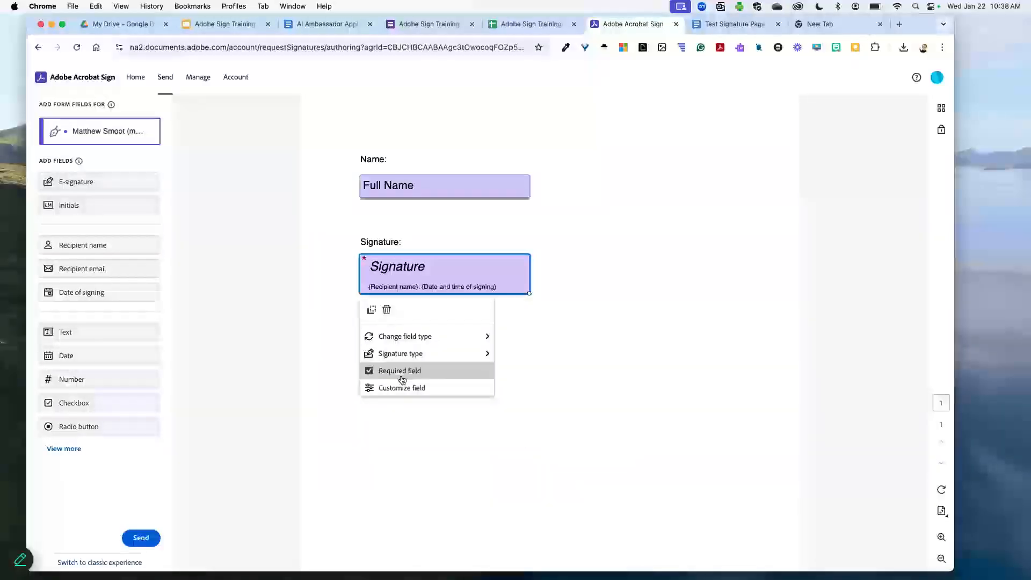
left_click(392, 178)
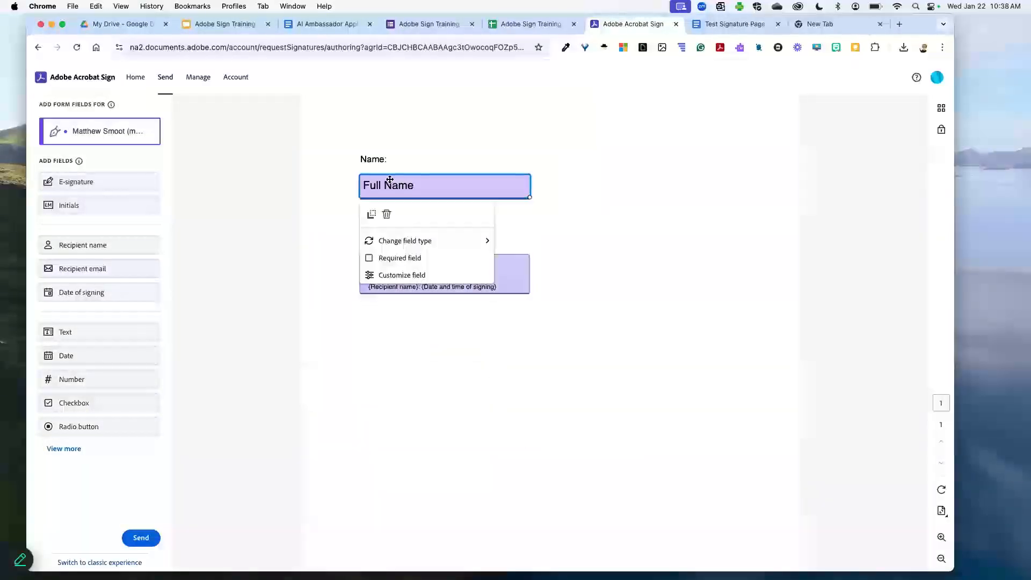
left_click(387, 258)
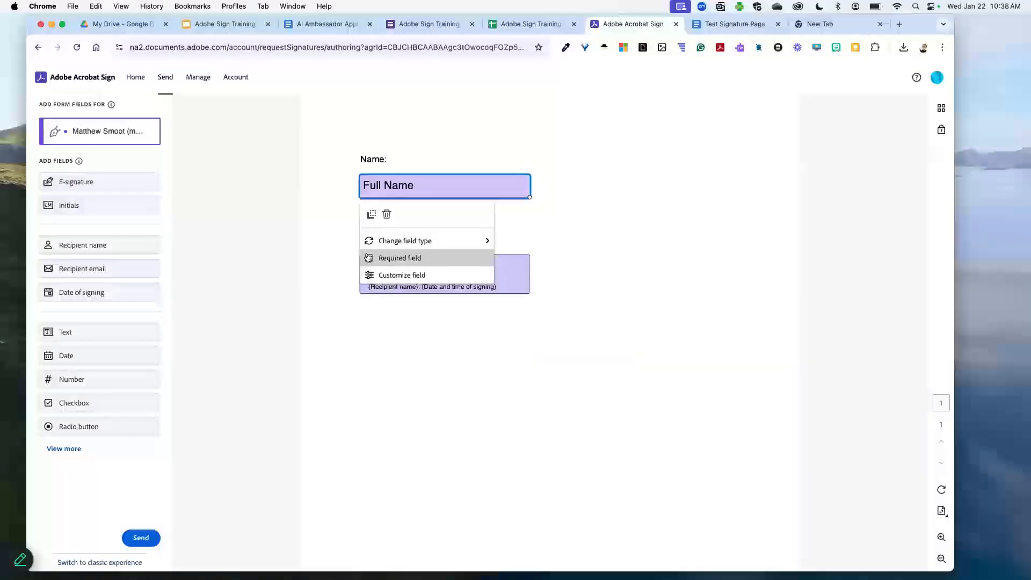
left_click(376, 259)
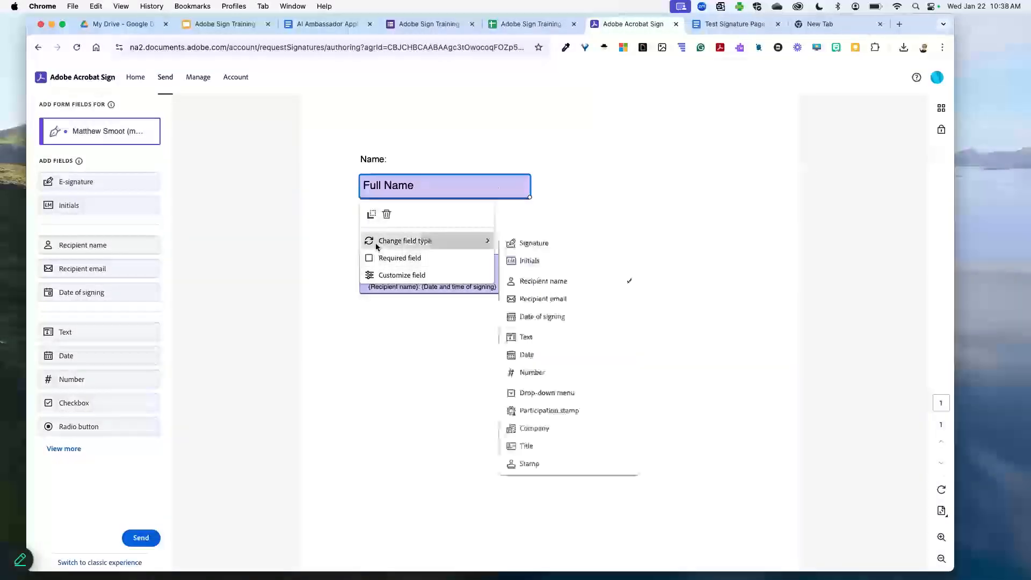
left_click(620, 199)
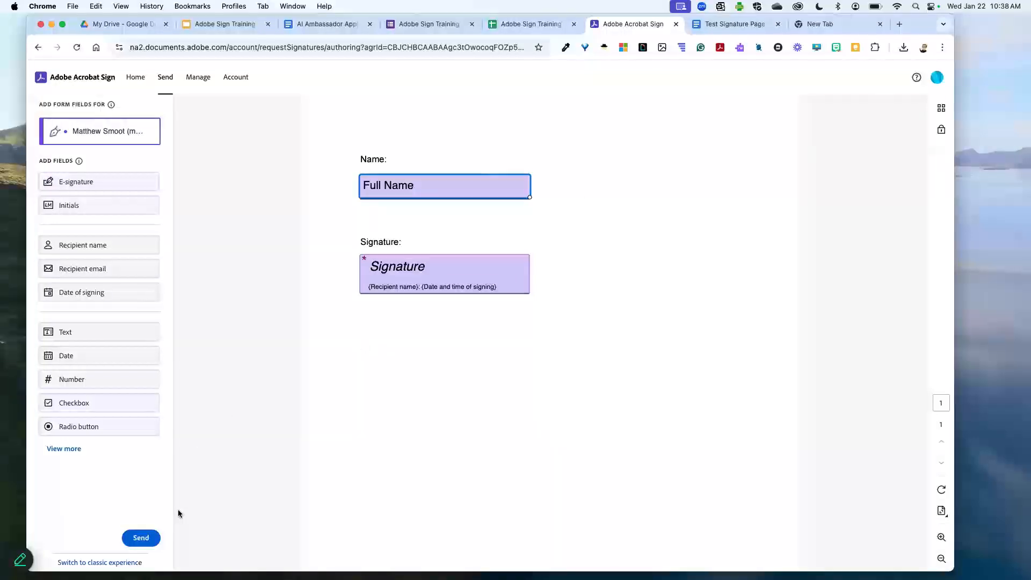
Send the Test Signature Page agreement, leave it unsigned, and open the list of agreements waiting for you
left_click(135, 538)
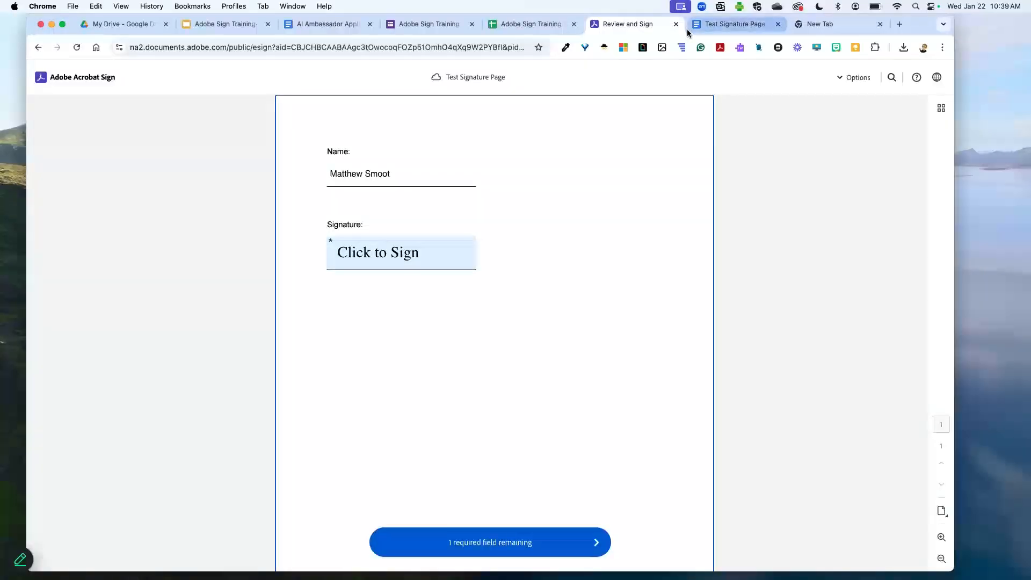
left_click(51, 82)
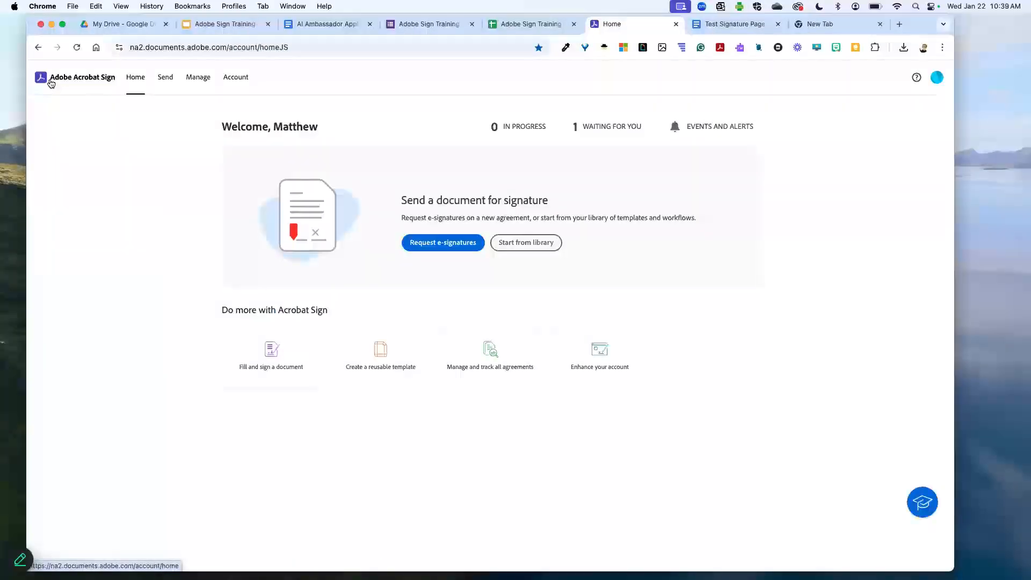
left_click(203, 83)
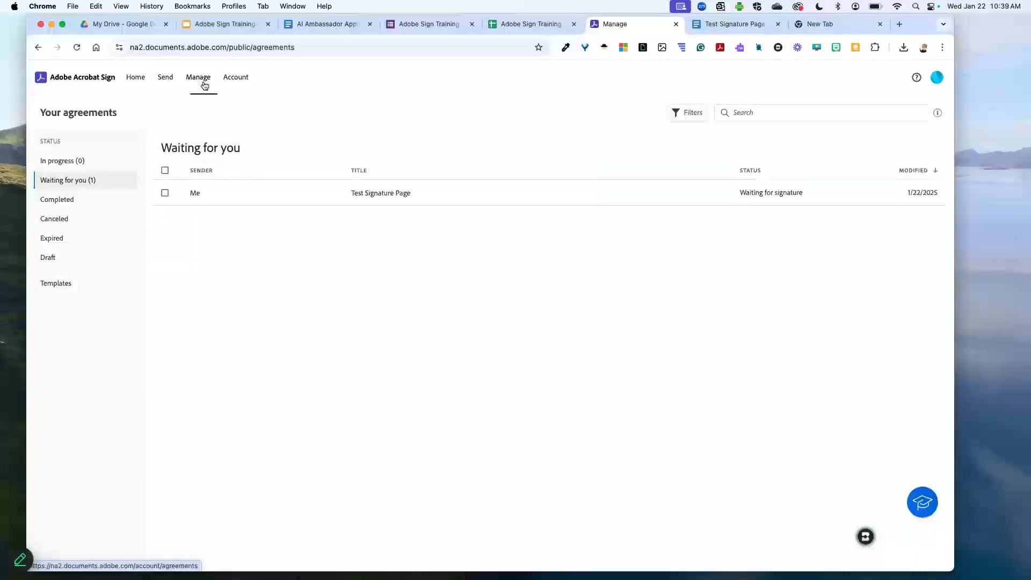
Return to the Acrobat Sign home page, switch to Outlook, and open the Adobe Sign e-mail about the sent Test Signature Page in the focused inbox
left_click(87, 81)
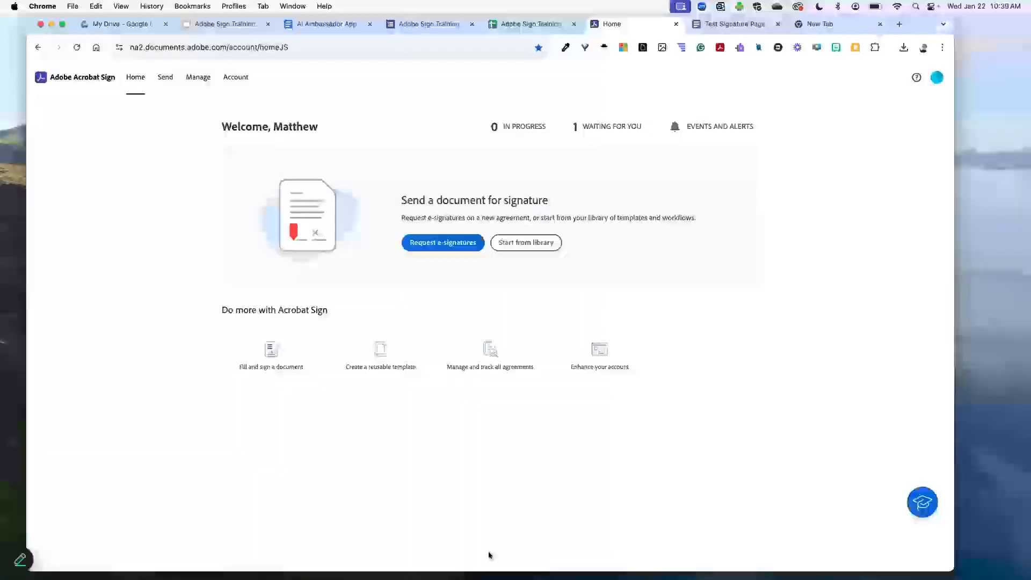
mouse_move(417, 578)
left_click(349, 572)
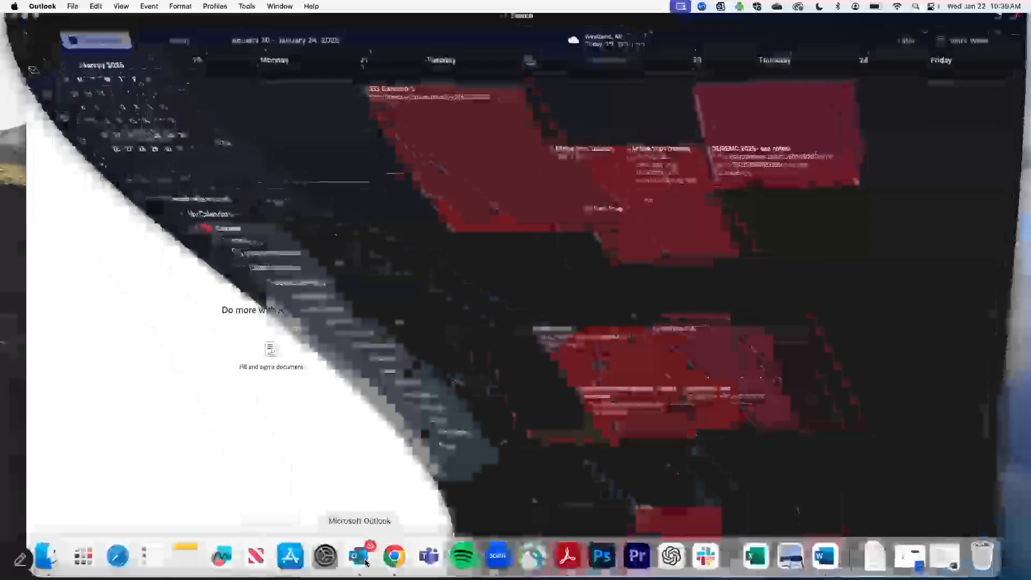
left_click(18, 85)
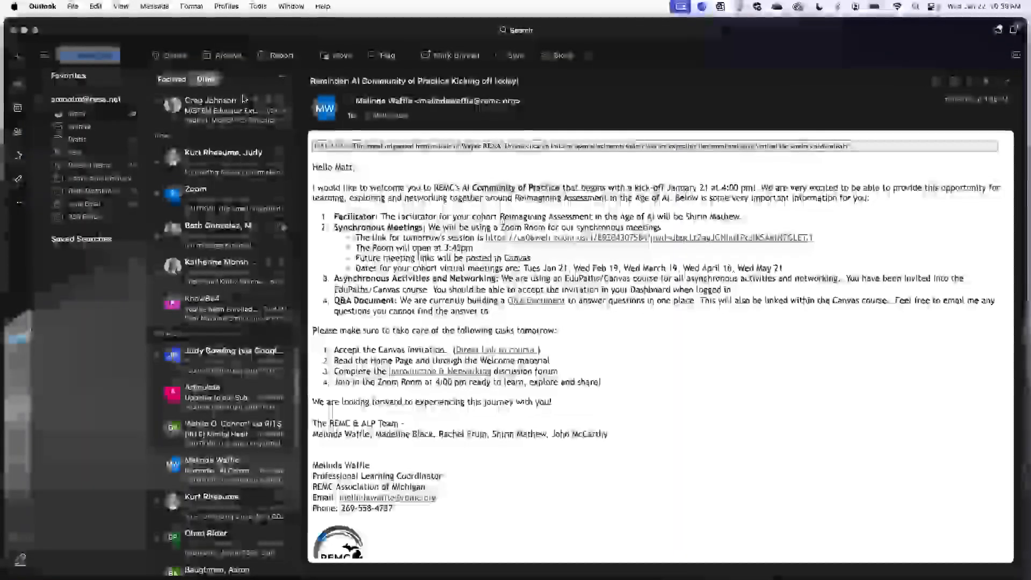
left_click(171, 79)
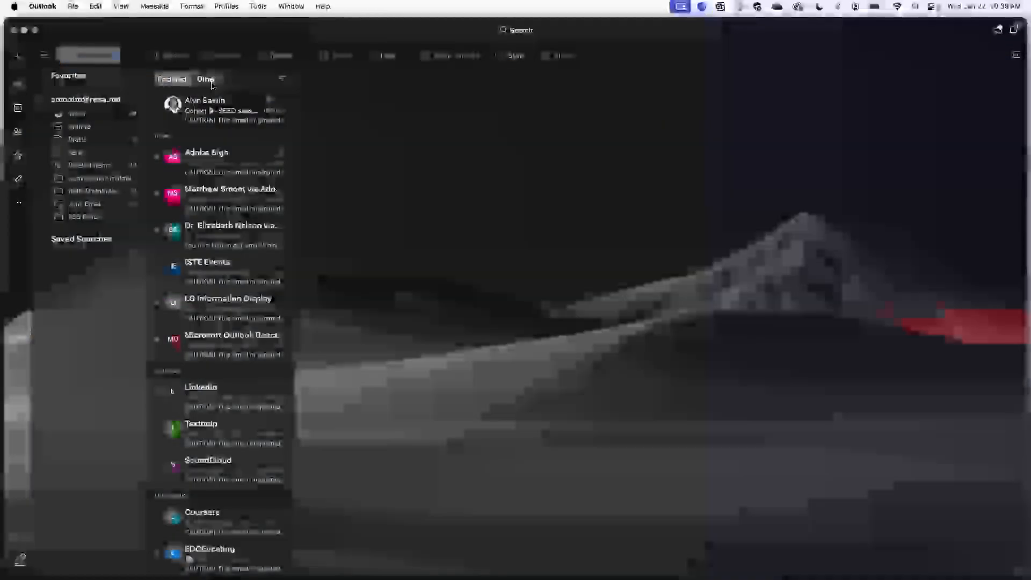
left_click(232, 160)
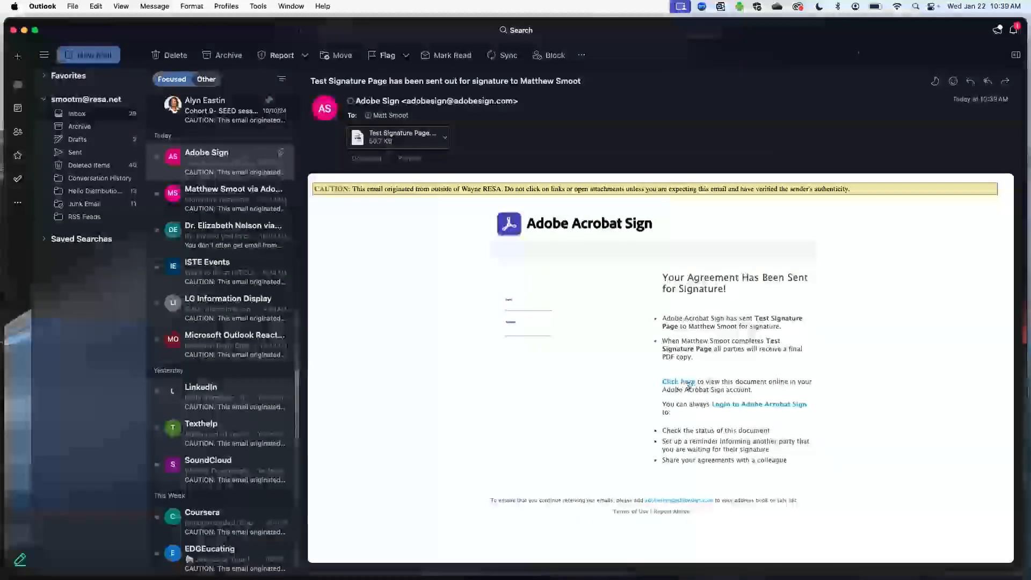
View the agreement online through the e-mail's link, close that view, and return to the Acrobat Sign home page
mouse_move(682, 384)
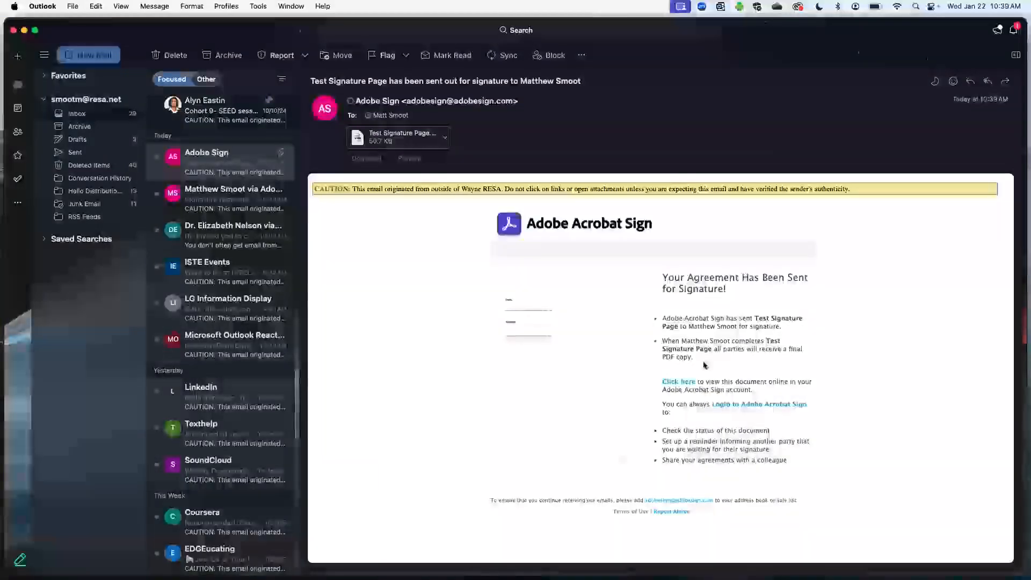
left_click(672, 383)
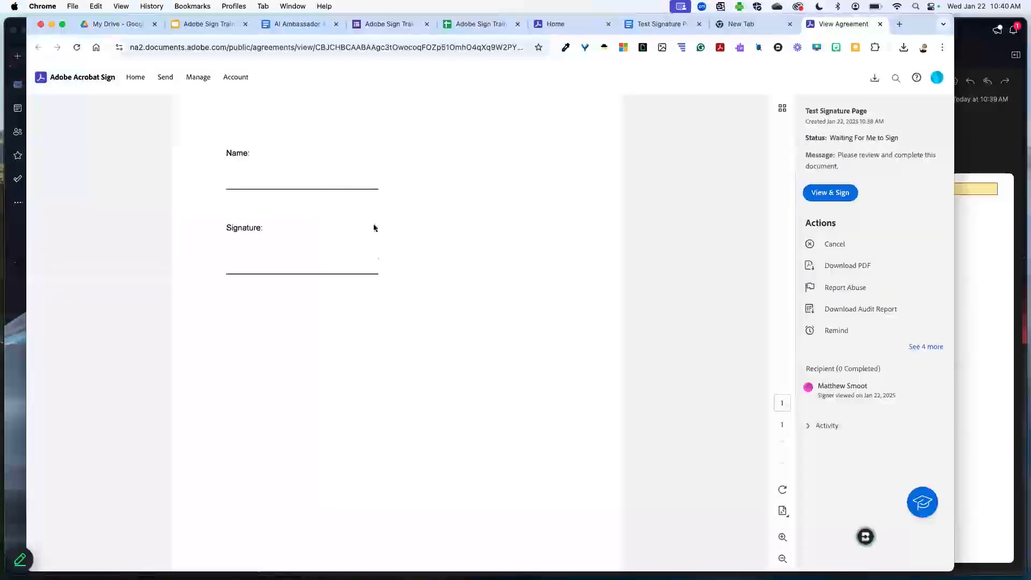
left_click(881, 25)
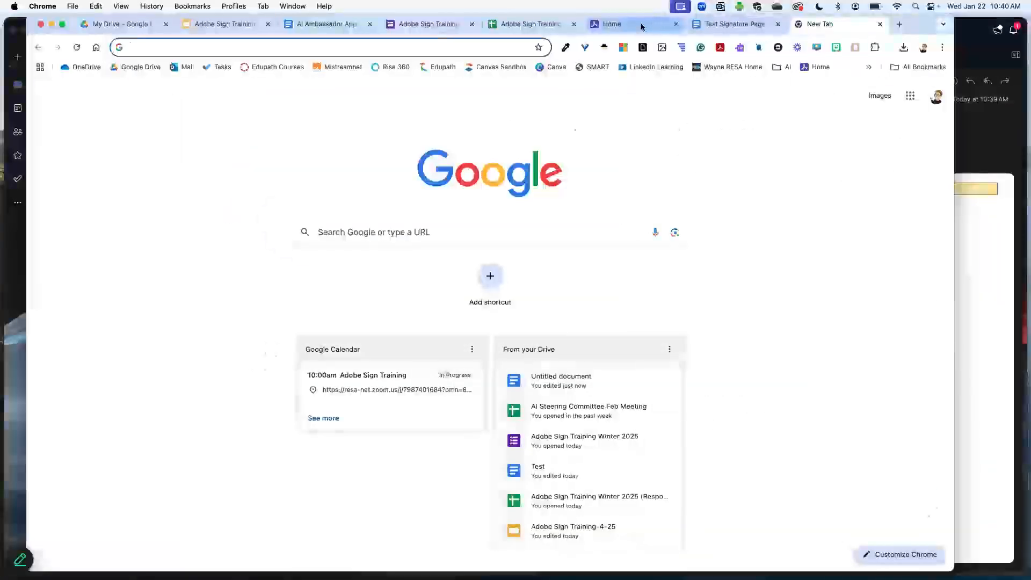
left_click(641, 27)
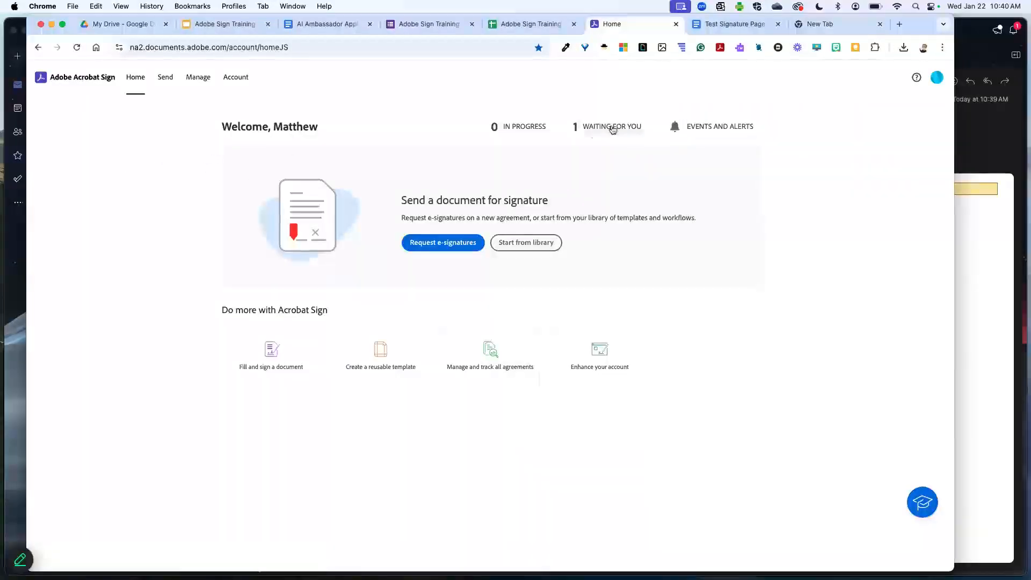
Open Test Signature Page from the agreements waiting for you and start viewing and signing it
left_click(196, 79)
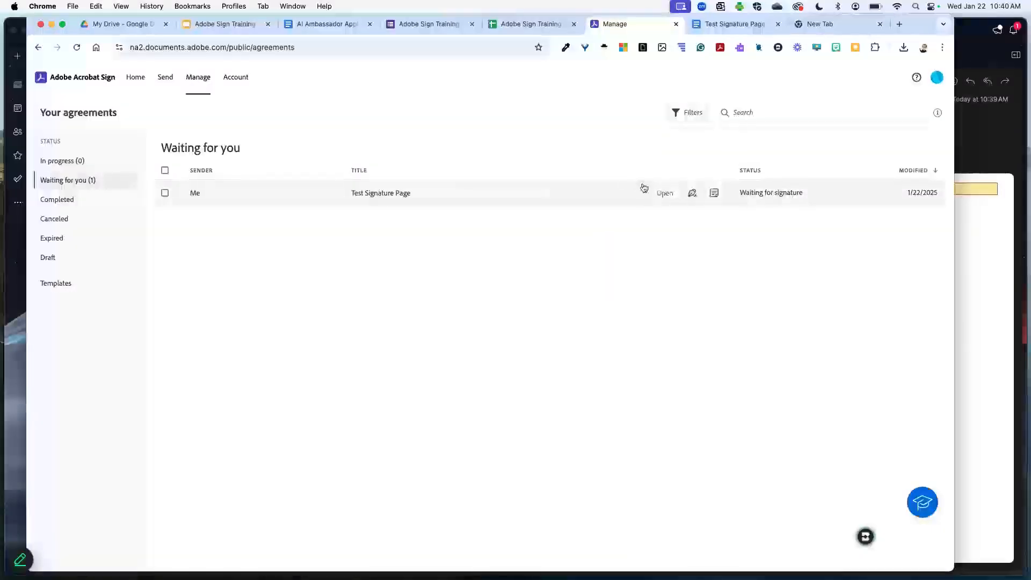
left_click(668, 196)
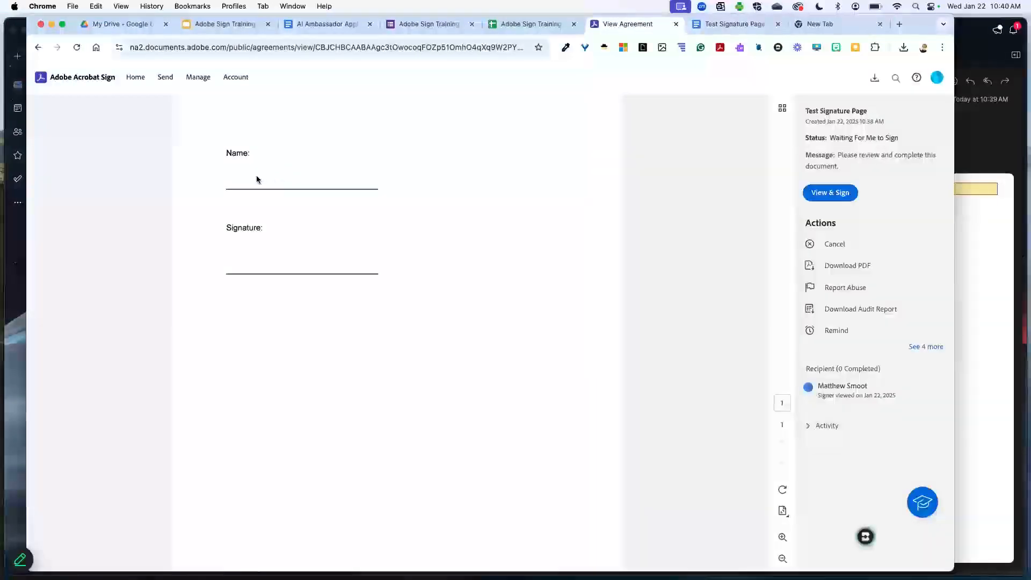
left_click(826, 192)
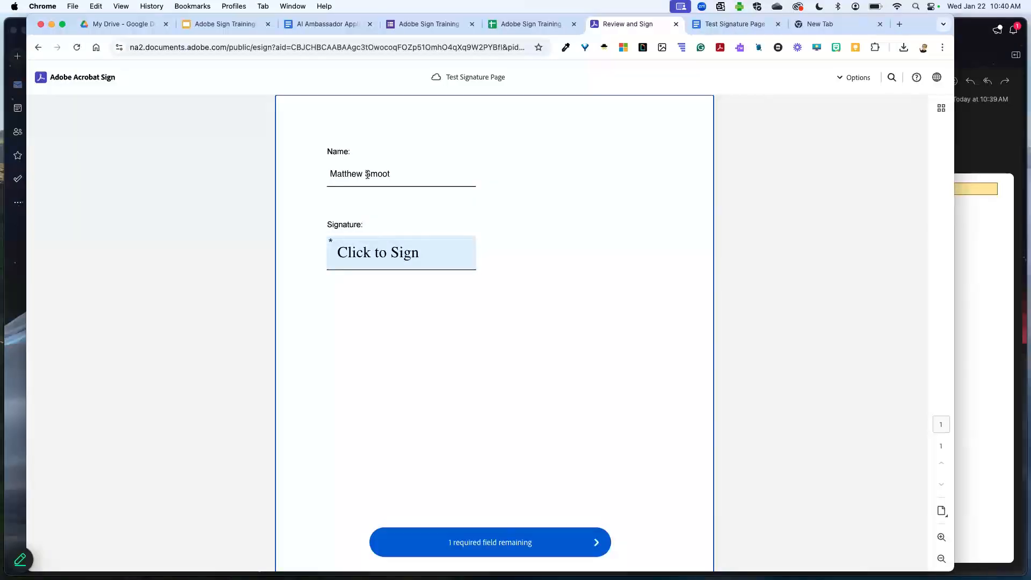
Fill the Signature field with your e-signature, submit the signed document, and return to managing your agreements
left_click(386, 254)
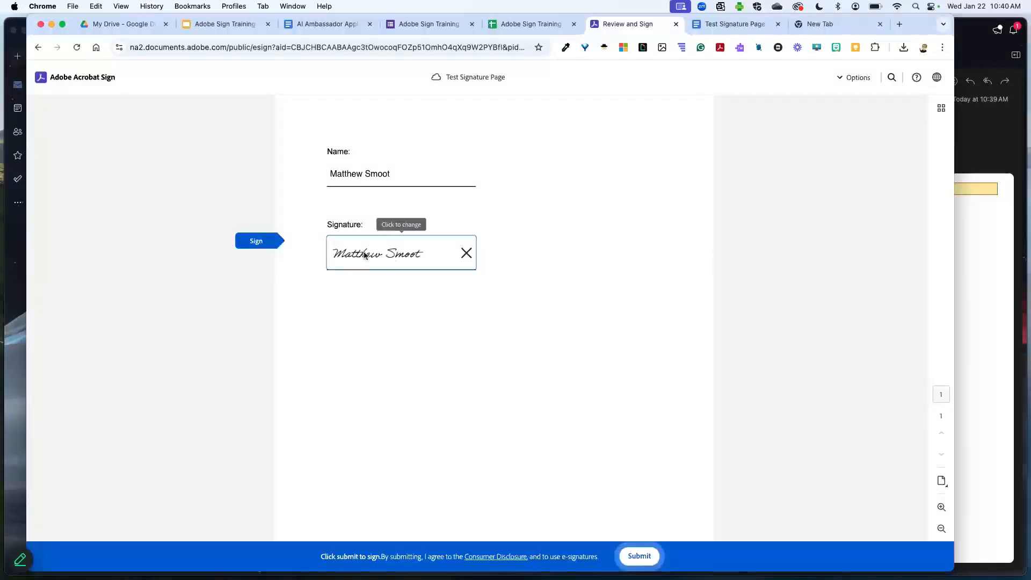
left_click(639, 556)
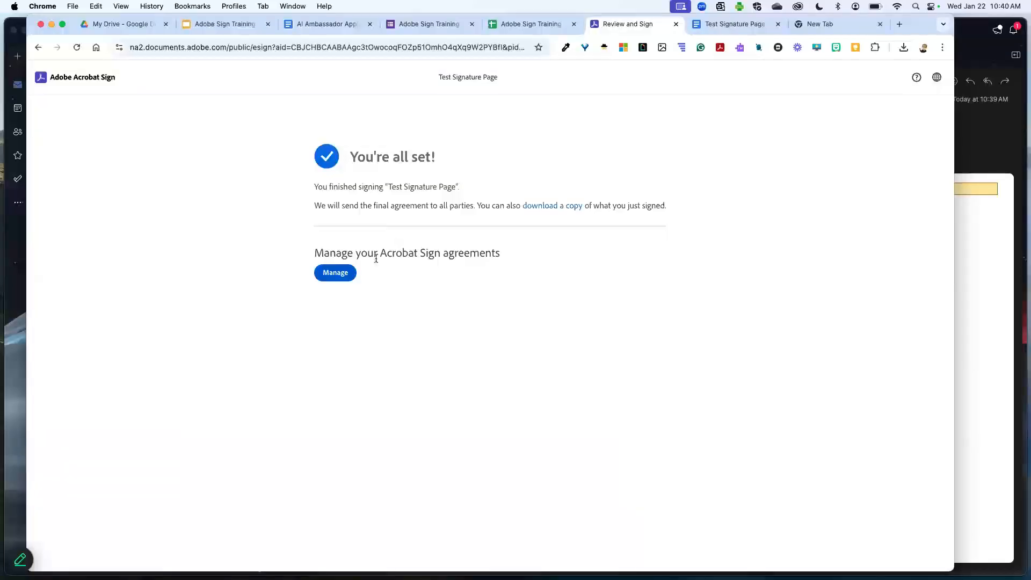
left_click(331, 273)
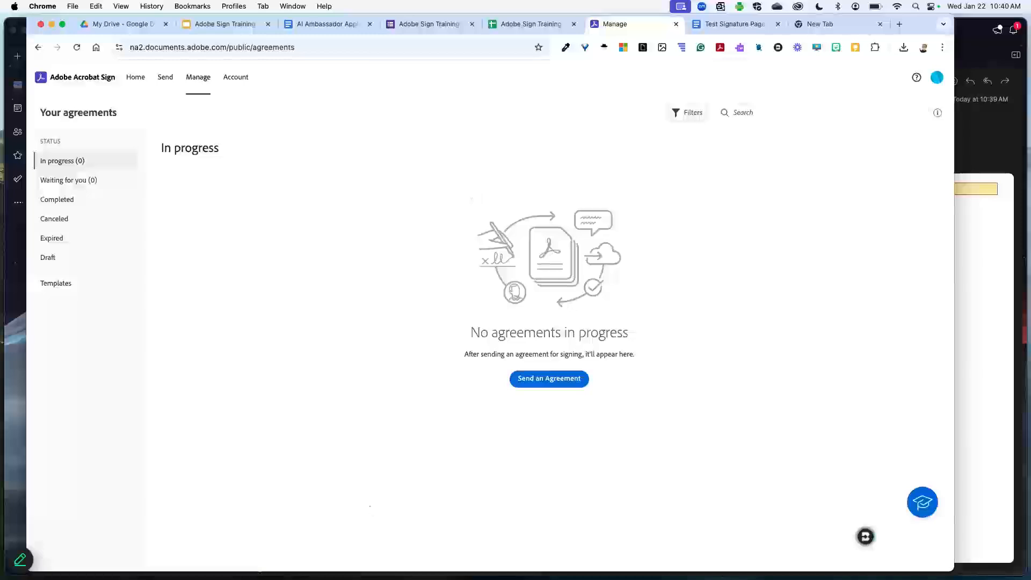
Switch to Outlook, view the Adobe Sign e-mail about the signed and filed Test Signature Page, and return to Acrobat Sign in Chrome
mouse_move(361, 558)
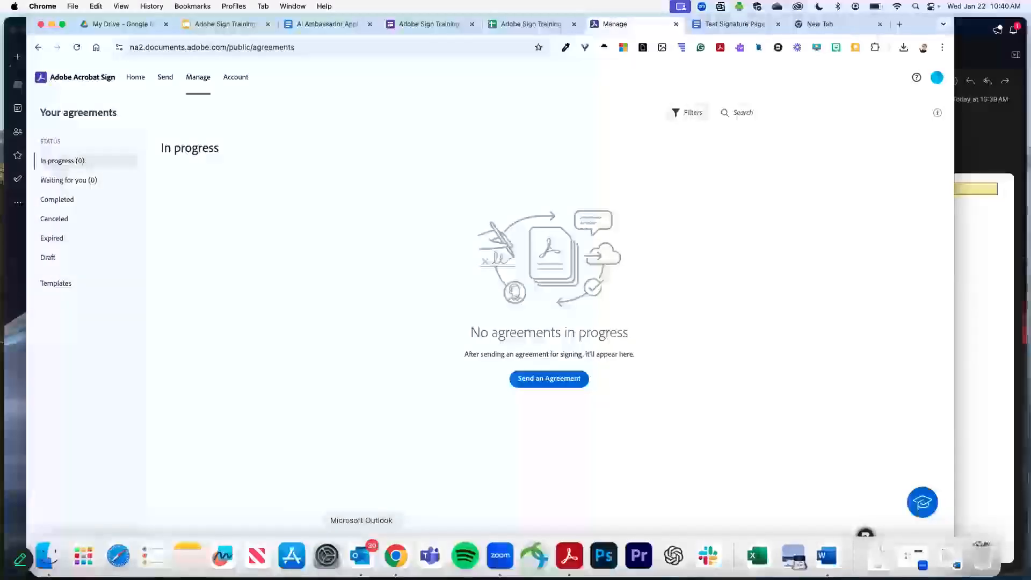
left_click(365, 562)
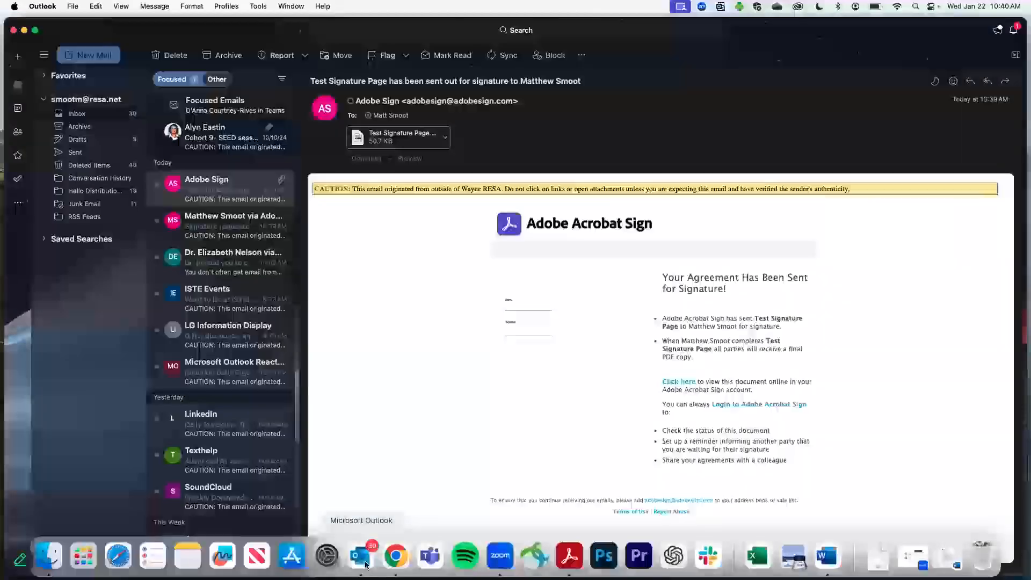
left_click(227, 220)
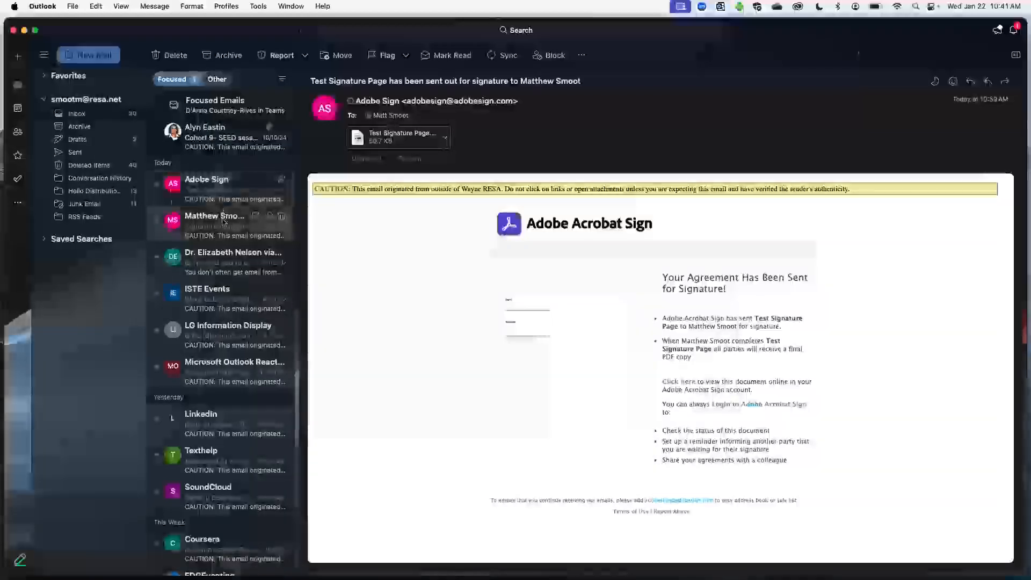
left_click(224, 196)
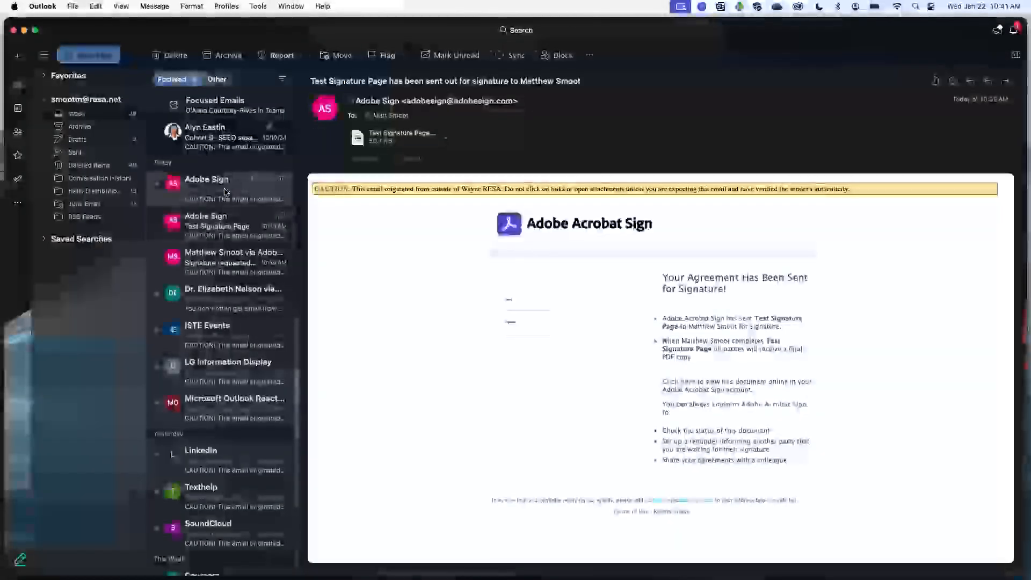
left_click(225, 192)
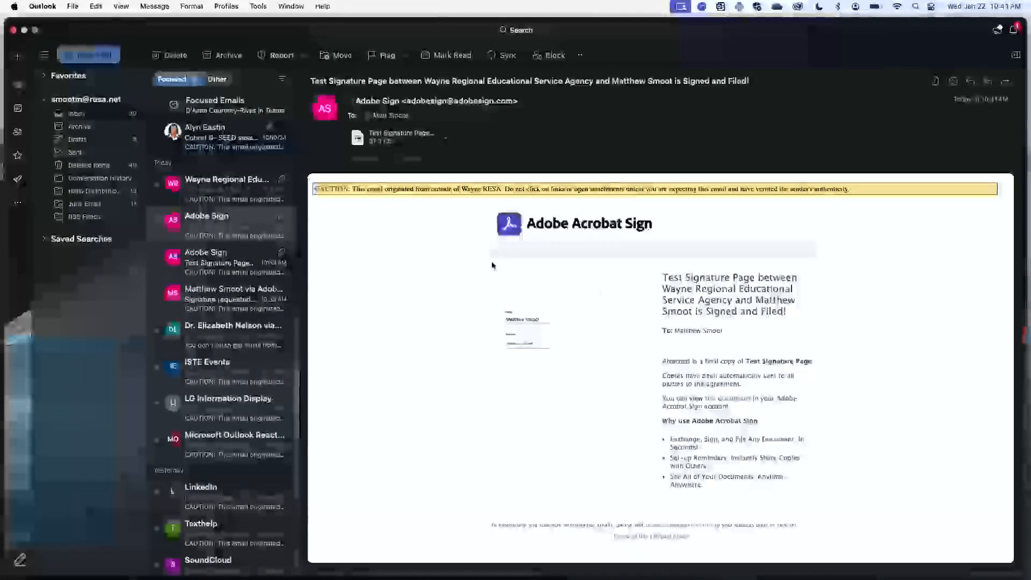
key("ctrl+Up")
left_click(254, 363)
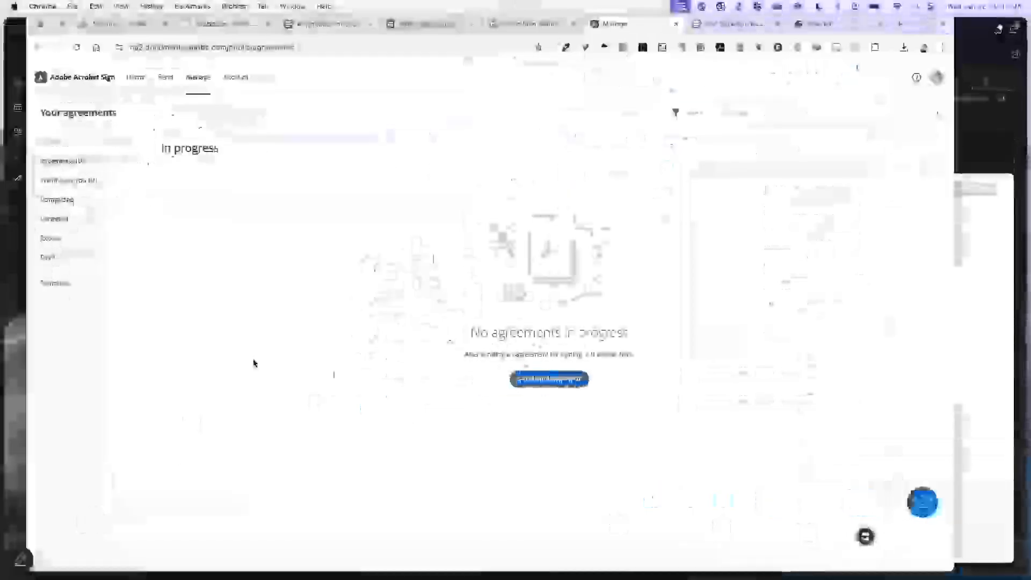